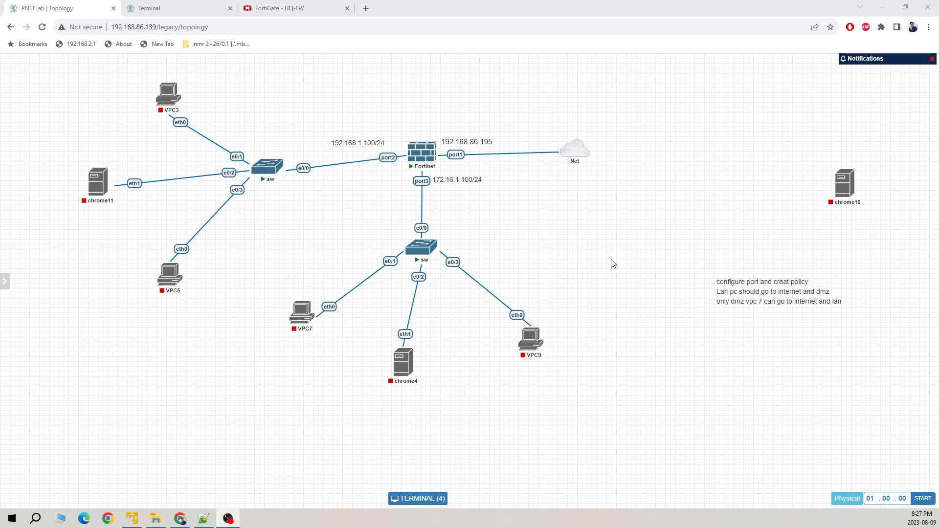
Step: Add the text label "LAN" on the link between the left switch and the firewall's port2
right_click(599, 211)
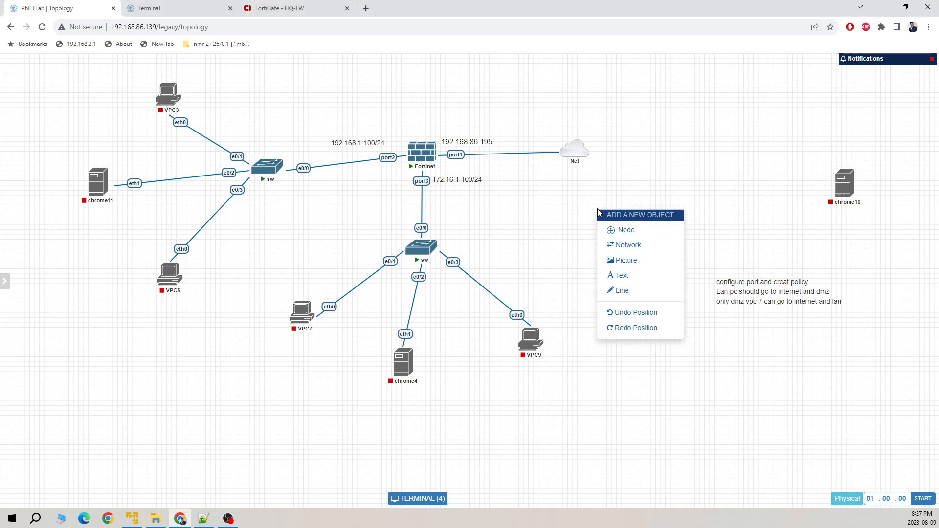
left_click(629, 276)
type("LAN")
left_click_drag(770, 321, 340, 168)
left_click(653, 315)
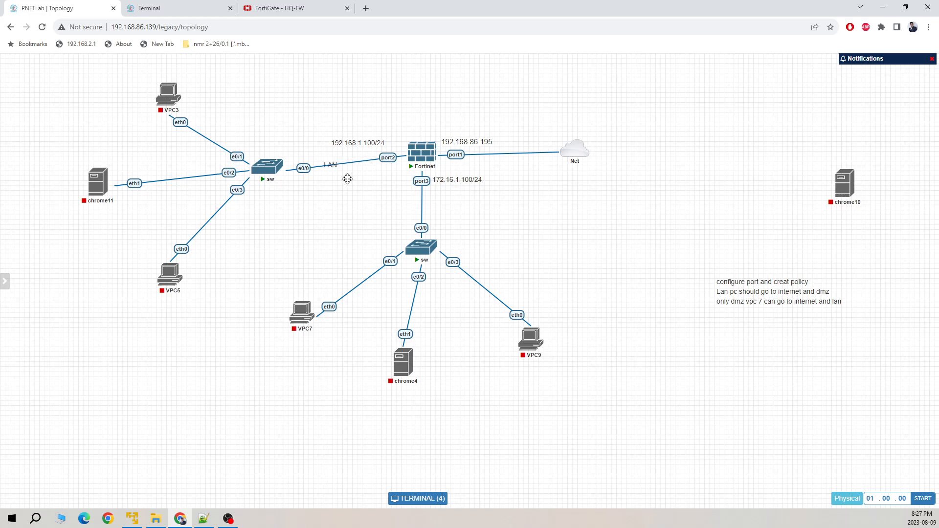
Step: Add the text label "DMZ Zone" above the lower switch and move the LAN label just below its link
right_click(577, 380)
left_click(618, 441)
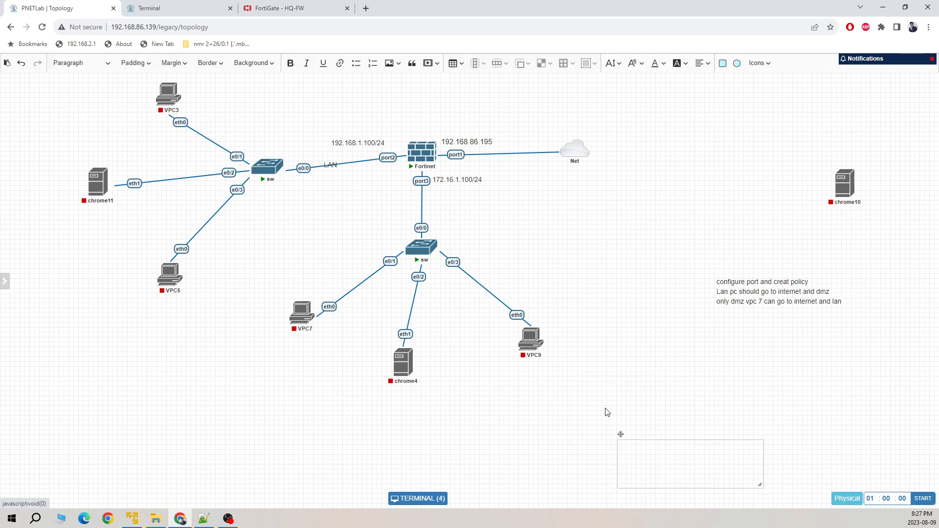
left_click(637, 456)
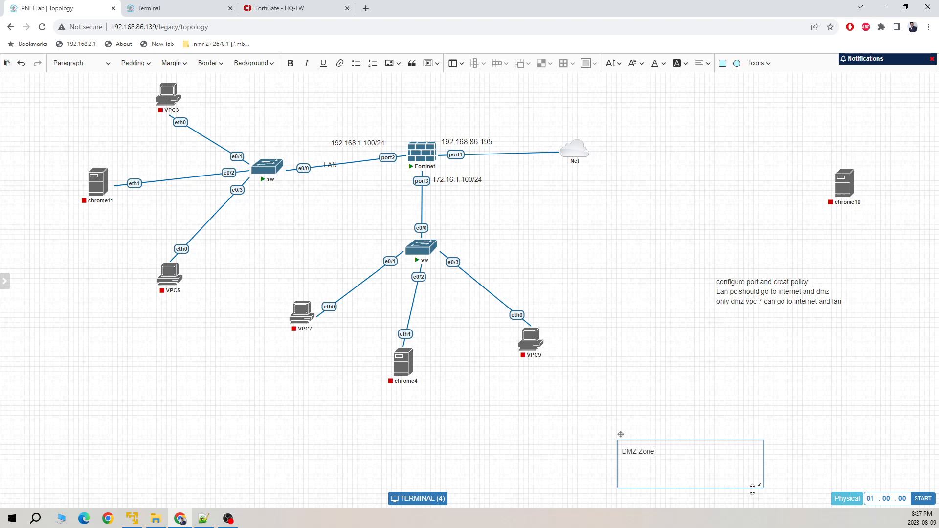
left_click_drag(760, 486, 450, 215)
left_click(690, 465)
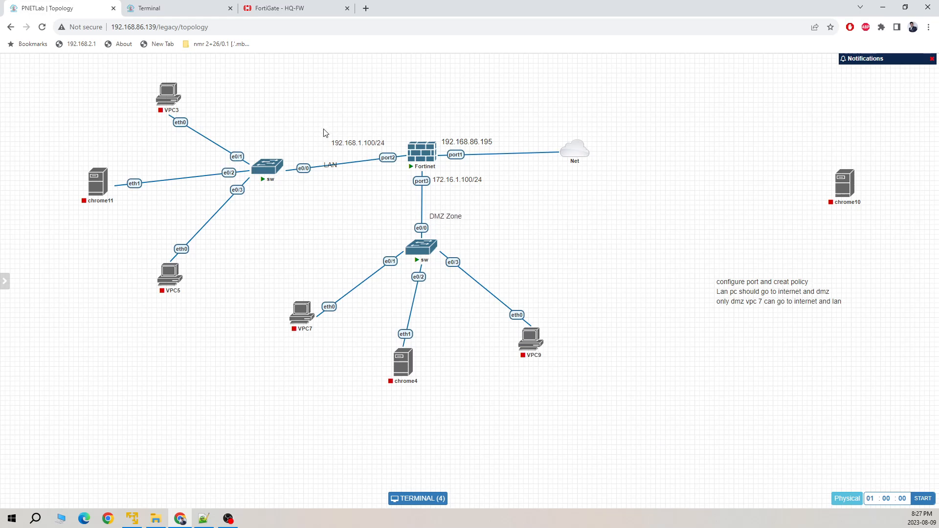
left_click_drag(331, 166, 336, 172)
mouse_move(254, 164)
Step: Close the disconnected Fortinet terminal page
left_click(312, 8)
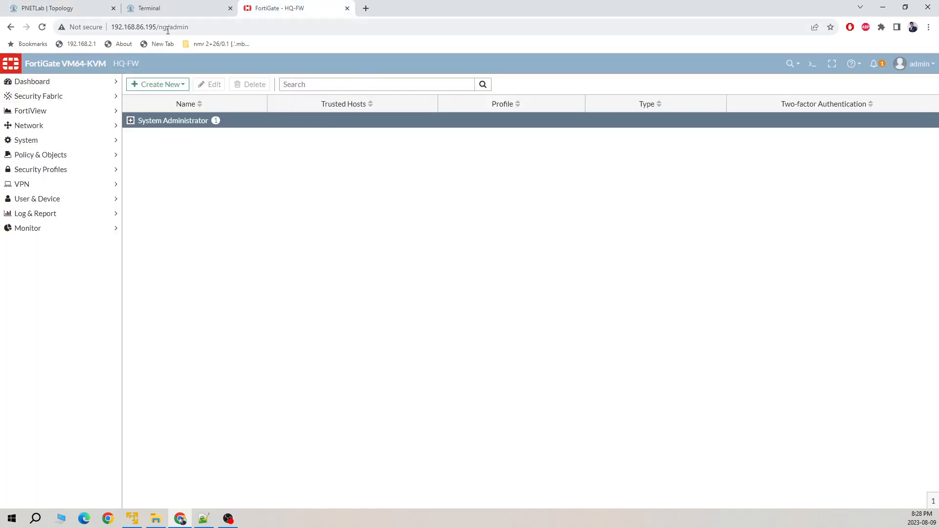
left_click(175, 15)
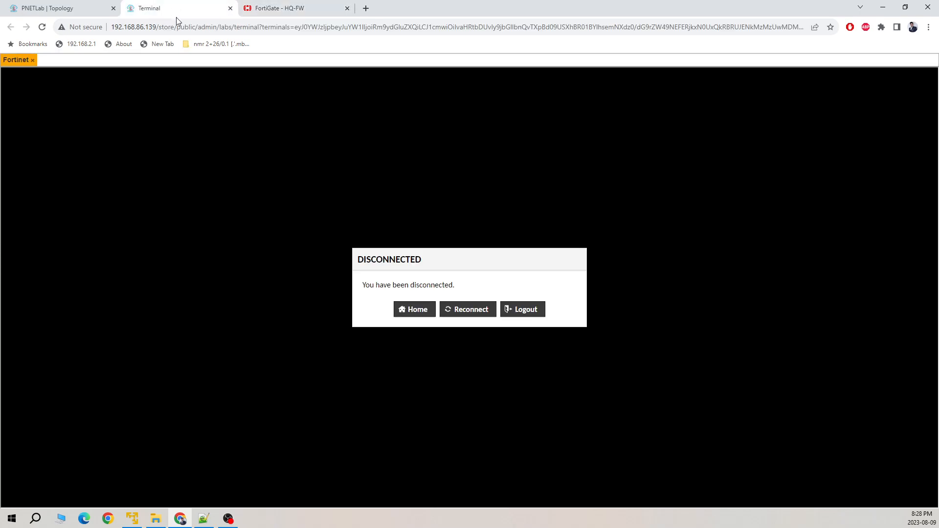
left_click(231, 9)
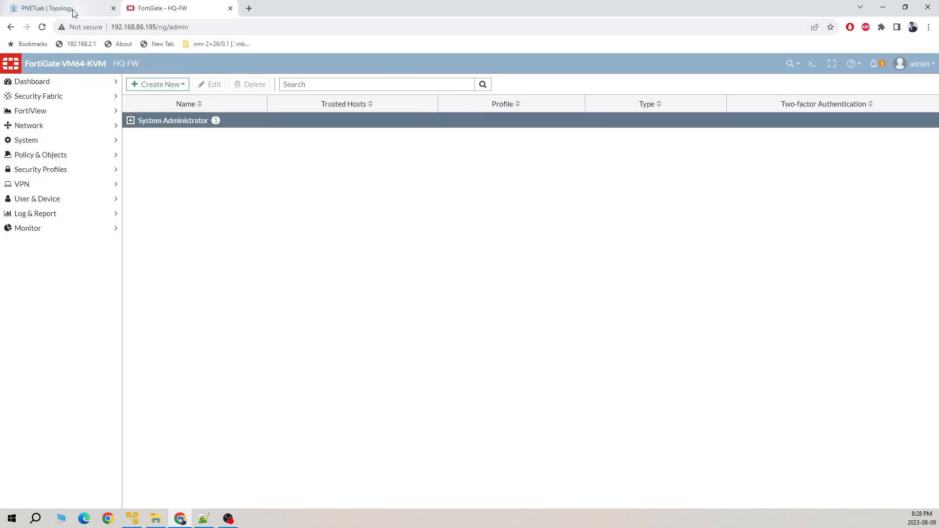
Step: Check the topology and open the list of network interfaces in the FortiGate web interface
left_click(73, 13)
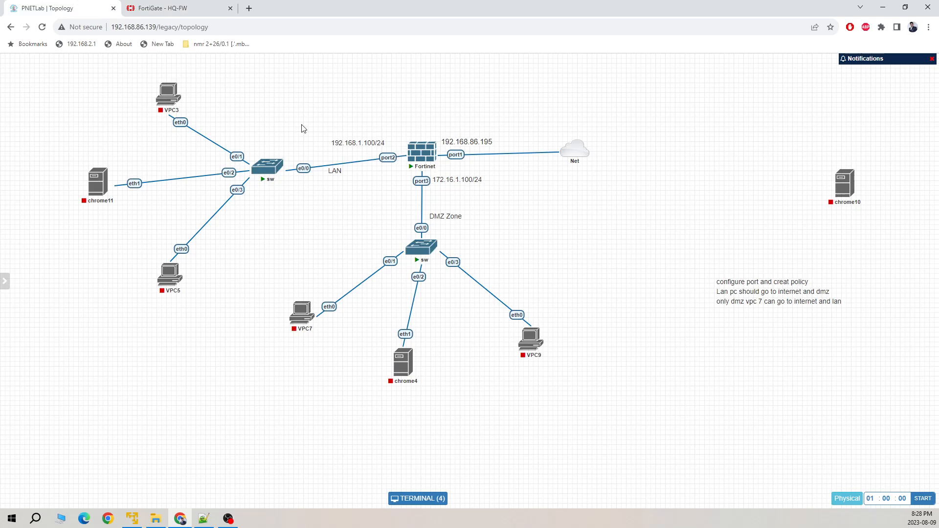
left_click(206, 9)
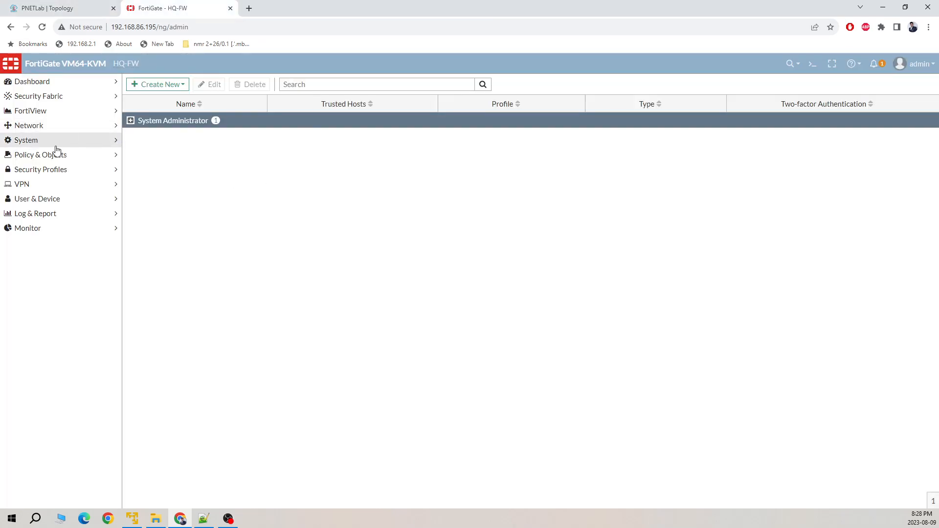
left_click(117, 129)
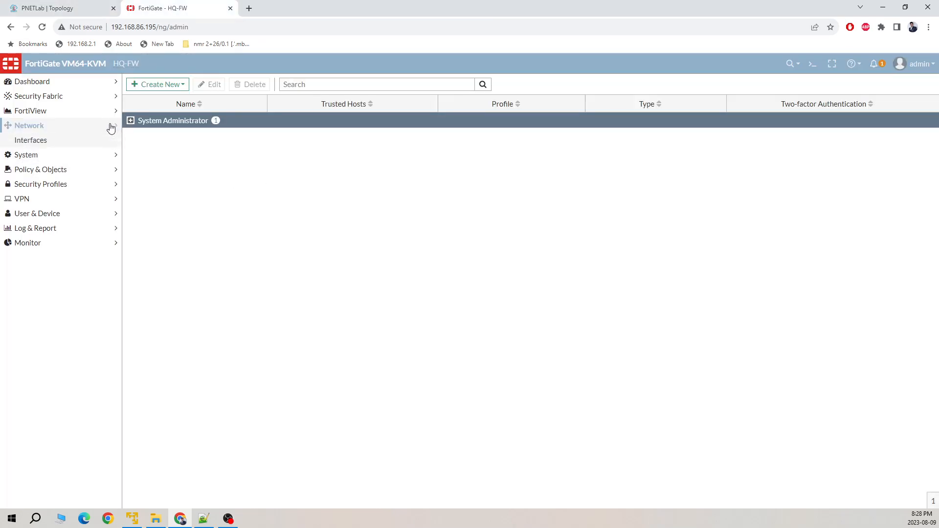
left_click(45, 142)
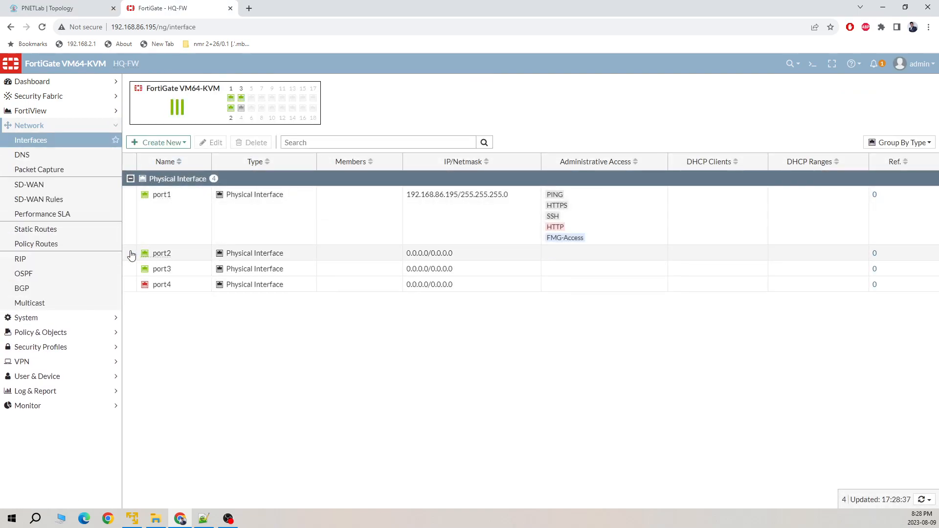
Step: Set port2's role to LAN and its IP/Netmask to 192.168.1.100/24, and allow PING administrative access
double_click(130, 254)
left_click(270, 147)
left_click(228, 164)
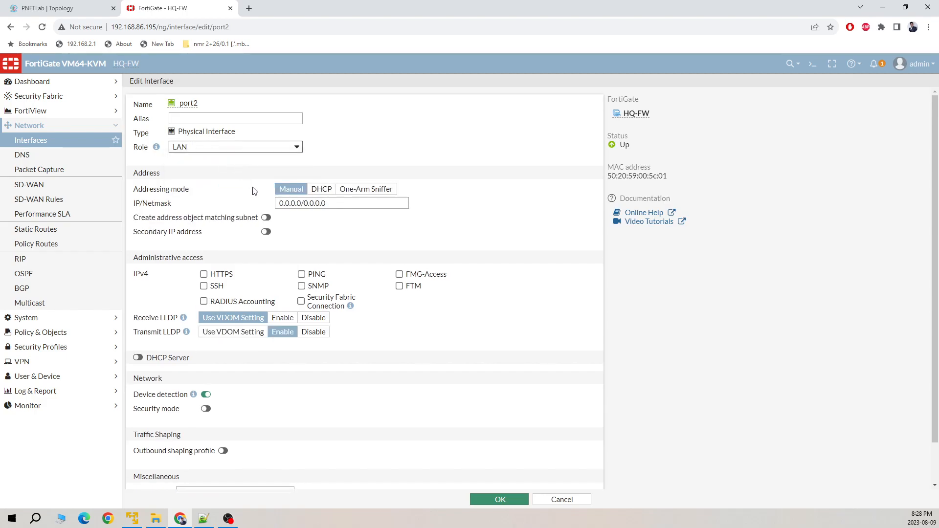
left_click_drag(314, 209, 245, 206)
type("192.168.1.")
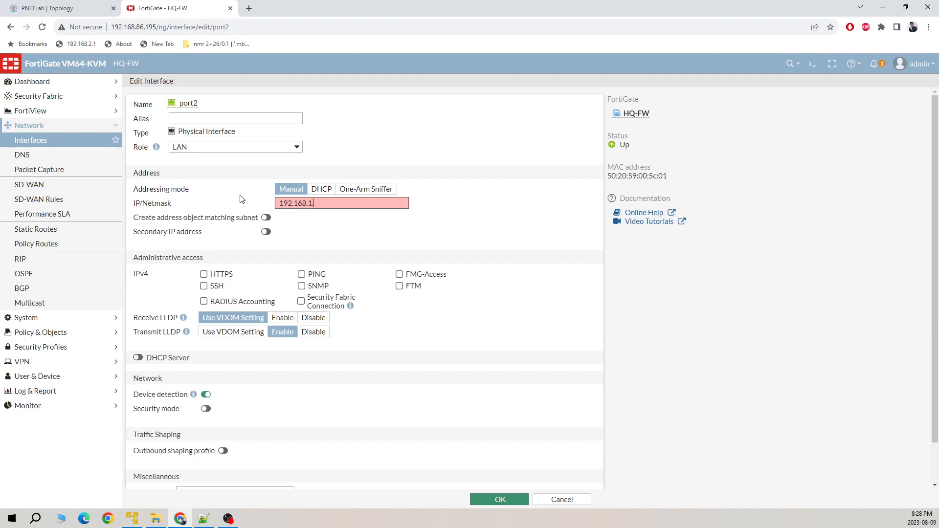
type("100/24")
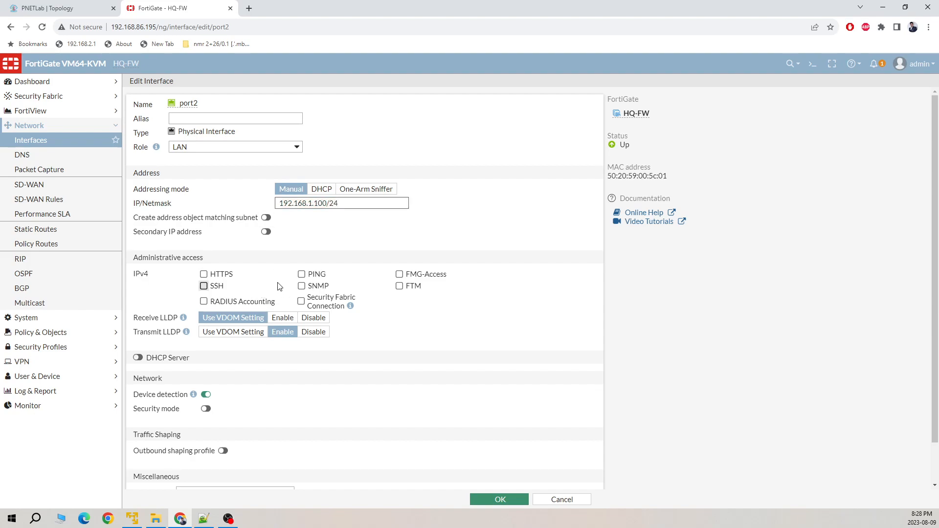
left_click(301, 274)
Step: Enable the DHCP server on port2 with only the range 192.168.1.1-192.168.1.99 and save the interface
scroll(416, 345, "down", 1)
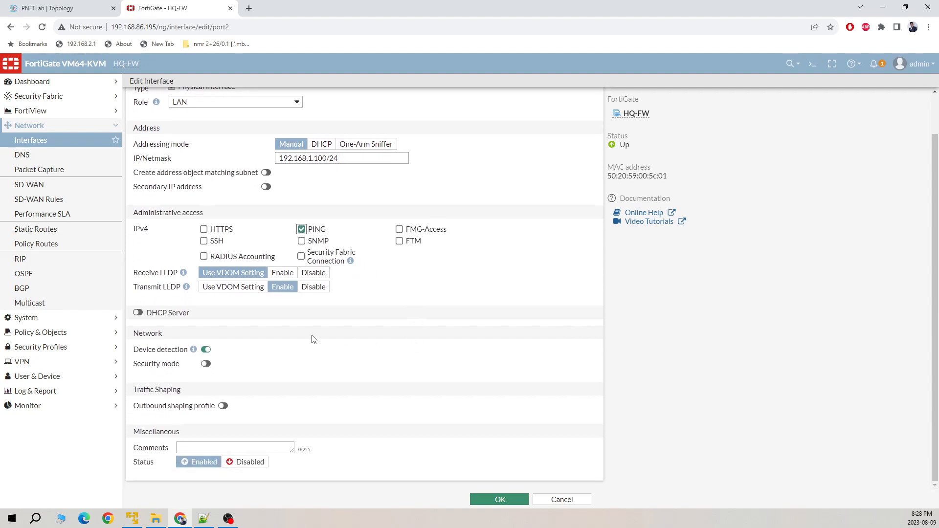
left_click(144, 314)
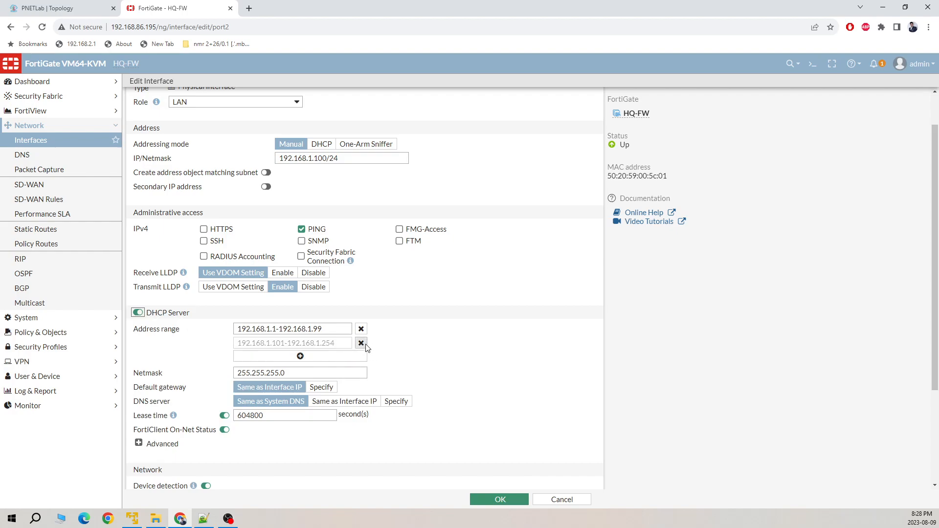
left_click(362, 344)
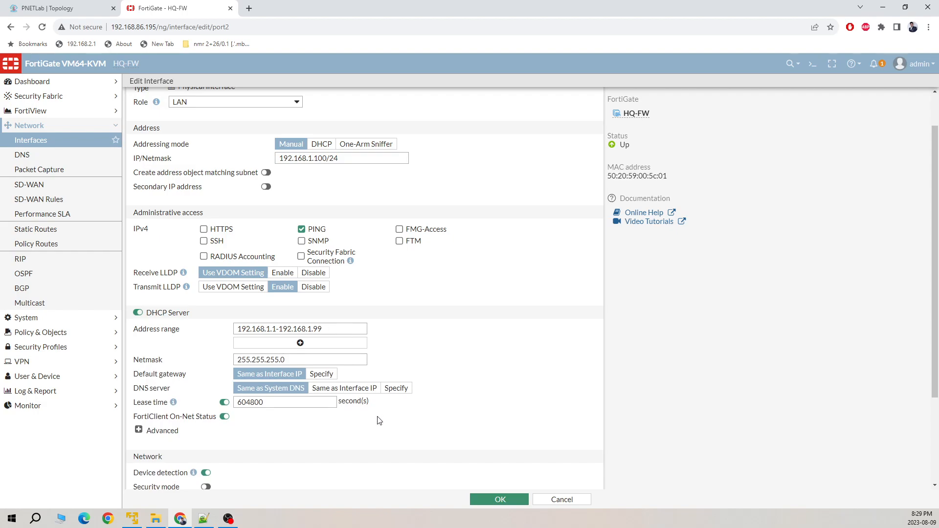
scroll(431, 367, "down", 1)
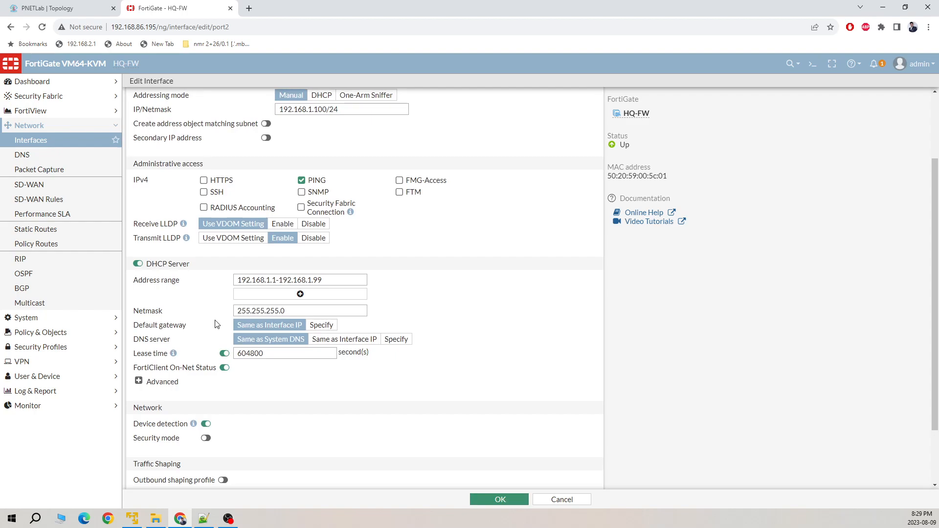
scroll(273, 409, "down", 2)
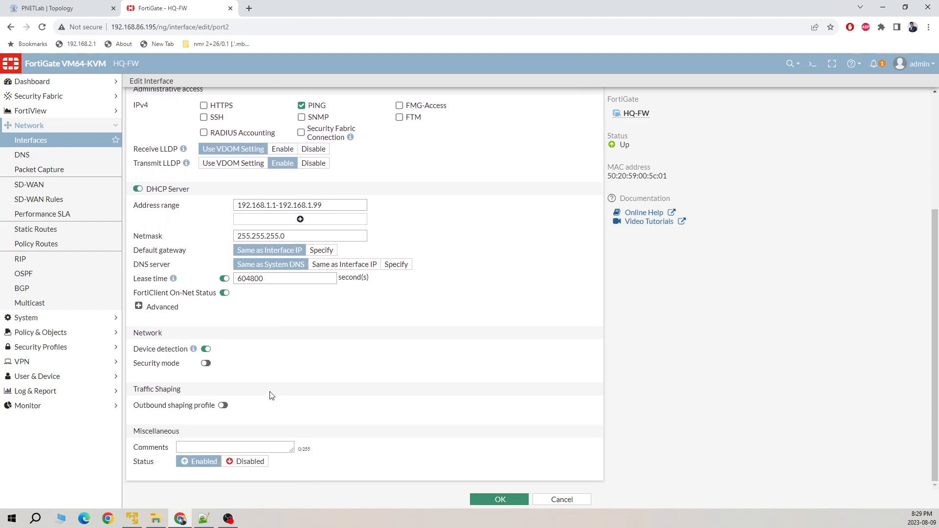
left_click(499, 499)
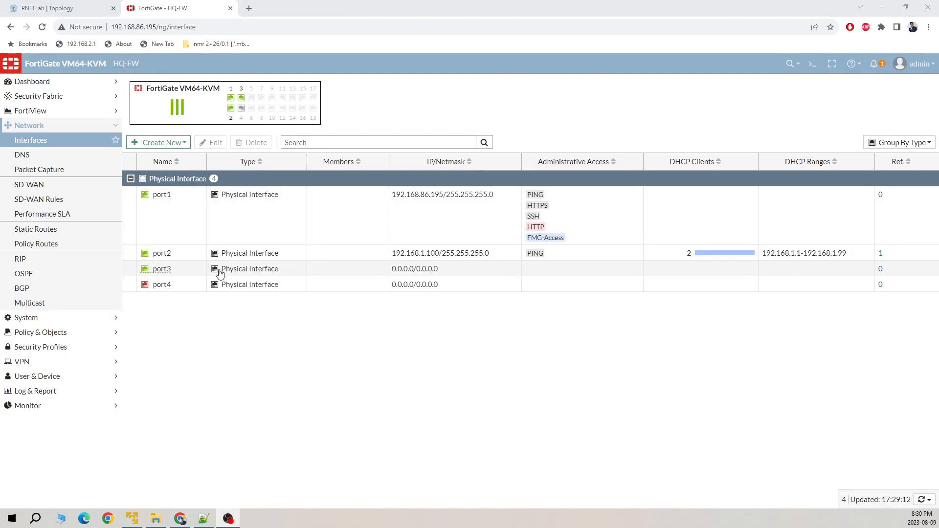
Step: Give port2 the alias "lan" and save the interface
double_click(139, 254)
left_click(244, 120)
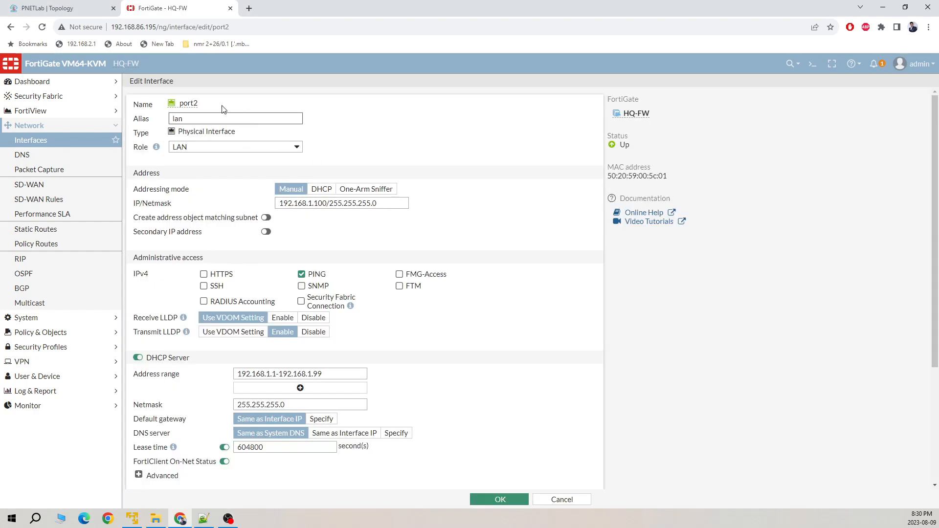
type("lan")
left_click(499, 499)
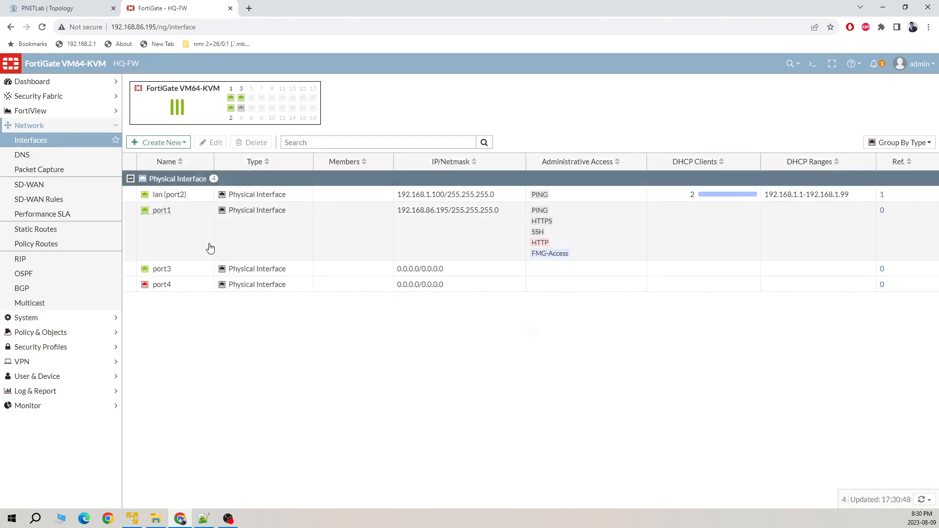
Step: Check the DMZ addressing in the topology, then give port3 the alias "dmz" and the role DMZ
left_click(77, 13)
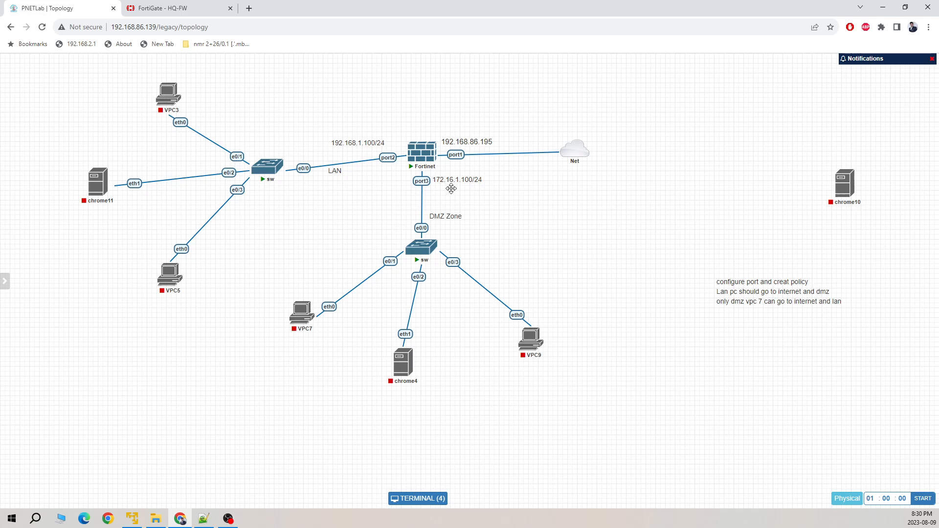
left_click(161, 9)
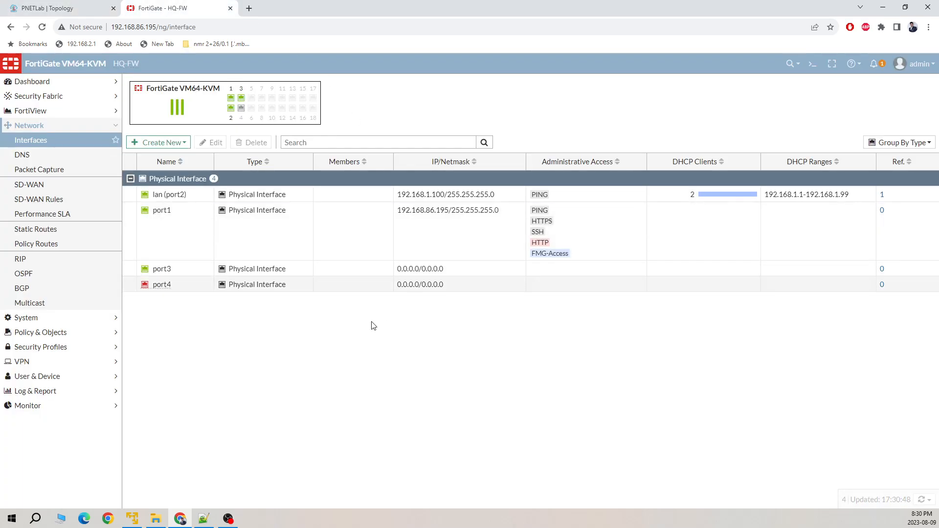
double_click(133, 270)
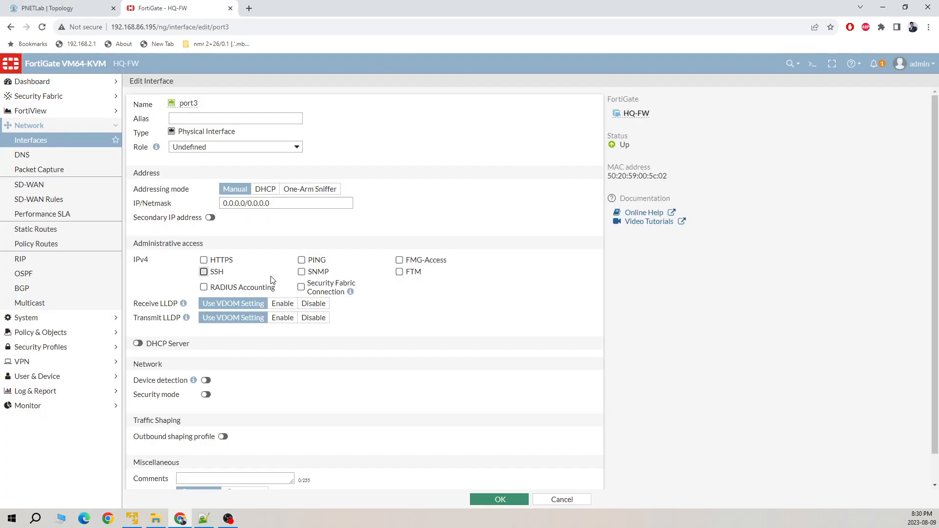
left_click(244, 116)
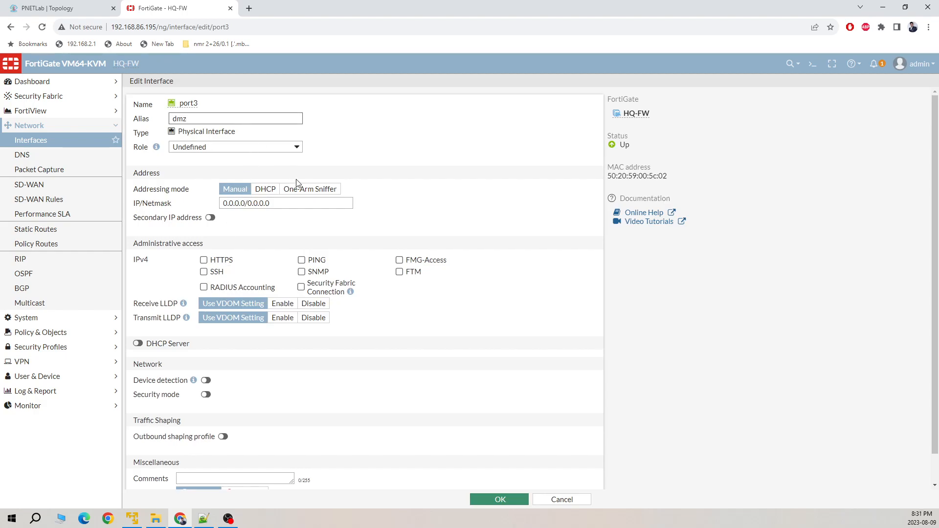
left_click(235, 148)
left_click(219, 176)
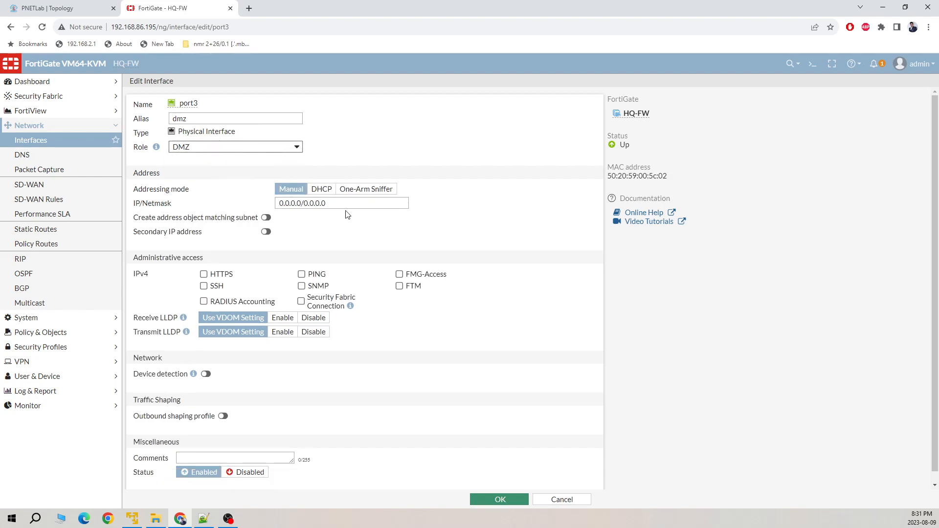
Step: Set port3's IP/Netmask to 172.16.1.100/24, allow PING administrative access and save the interface
key("Tab")
type("1")
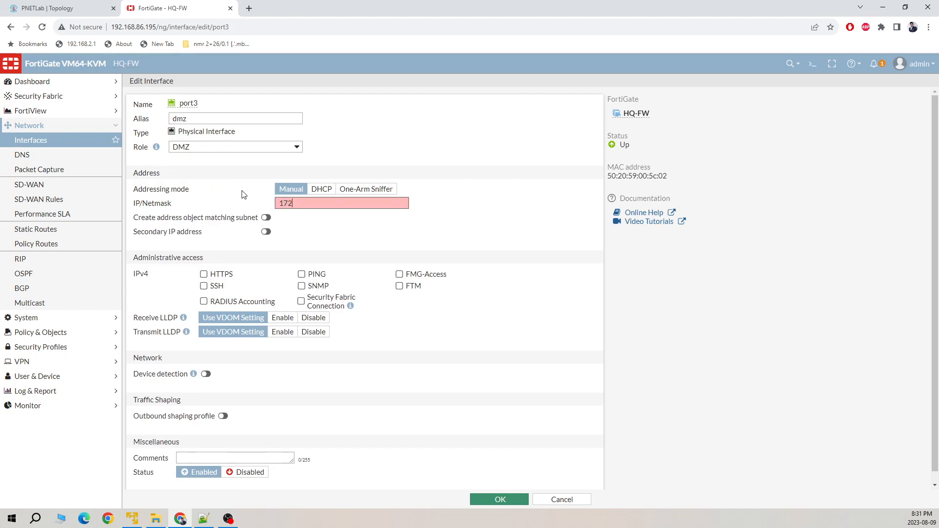
type("72.16.1.100/24")
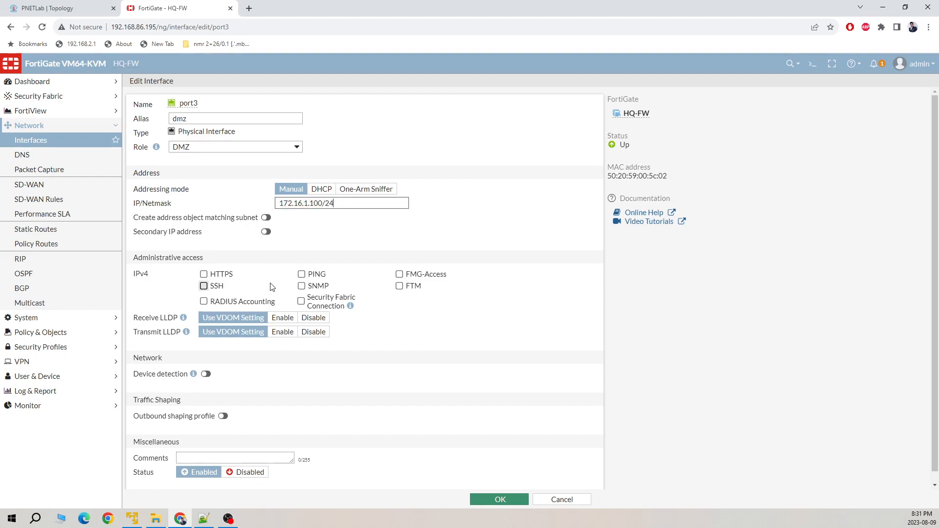
left_click(302, 274)
scroll(374, 319, "down", 1)
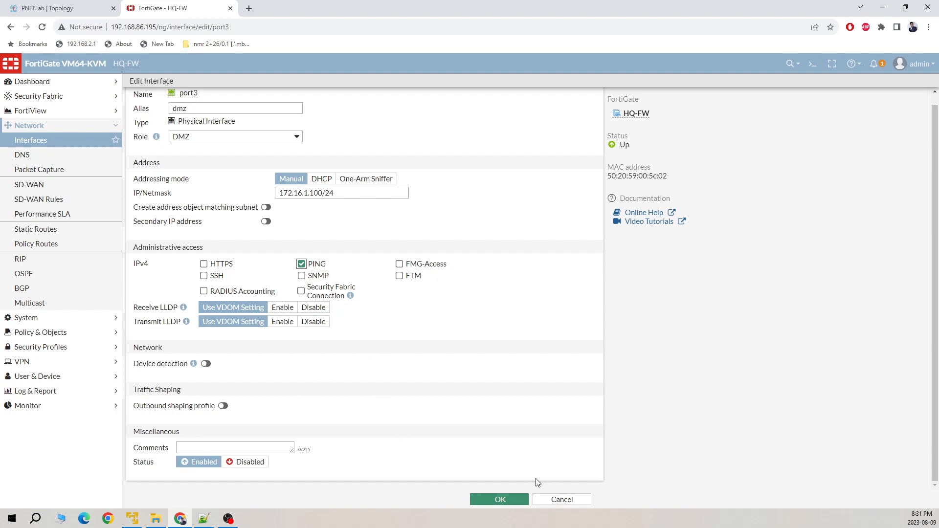
scroll(449, 414, "up", 1)
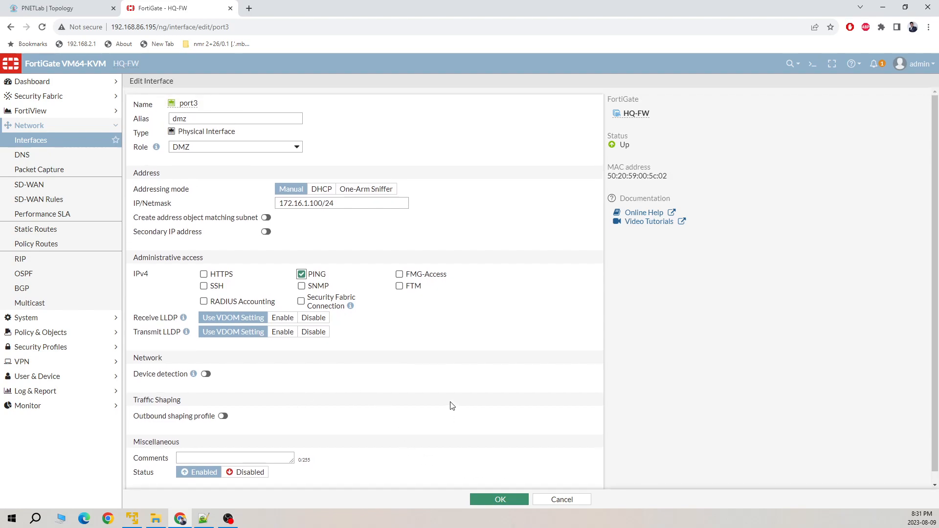
left_click(487, 500)
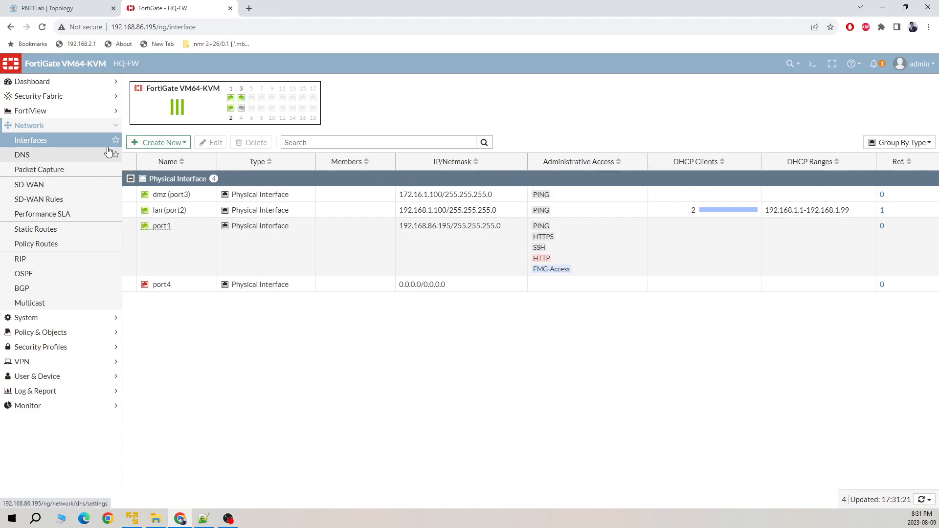
Step: Open the list of IPv4 firewall policies
left_click(105, 127)
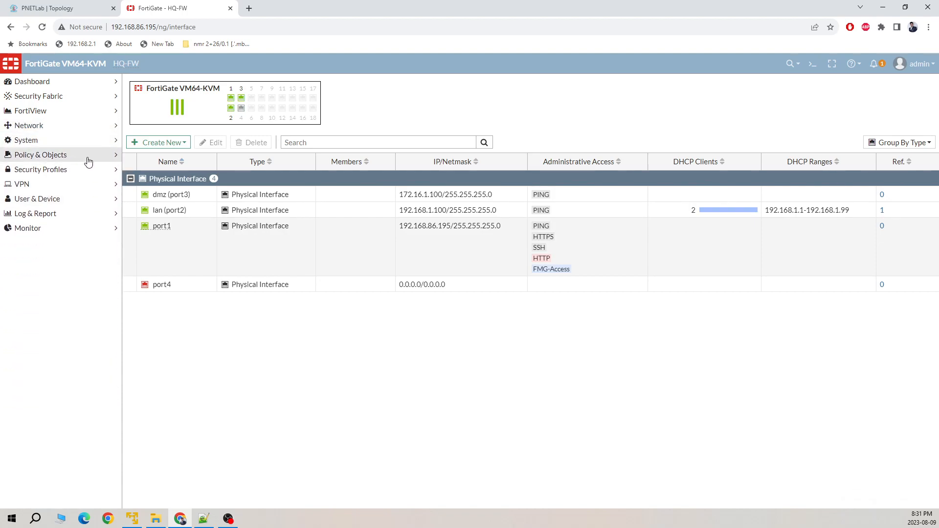
left_click(88, 156)
left_click(61, 171)
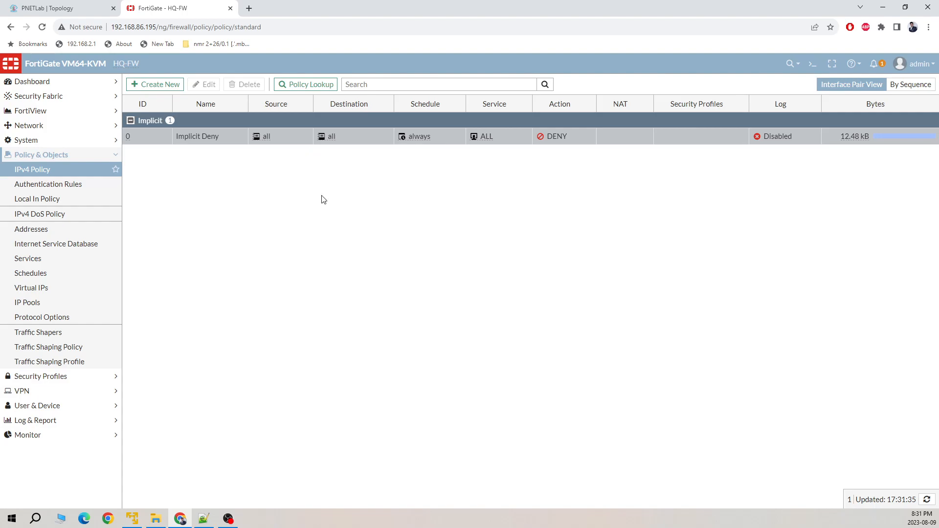
Step: Switch to the PNETLab topology and start the nodes VPC3, VPC7 and VPC9
left_click(70, 11)
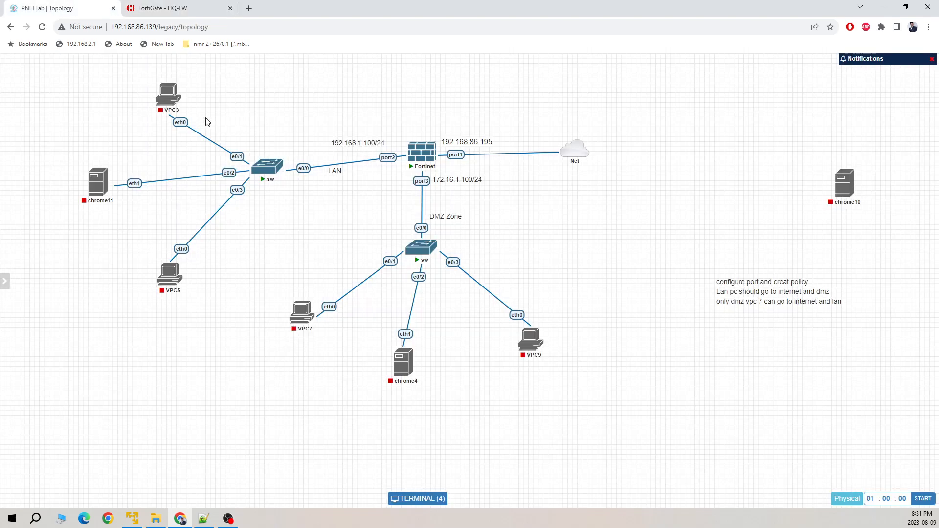
left_click(159, 78)
mouse_move(92, 180)
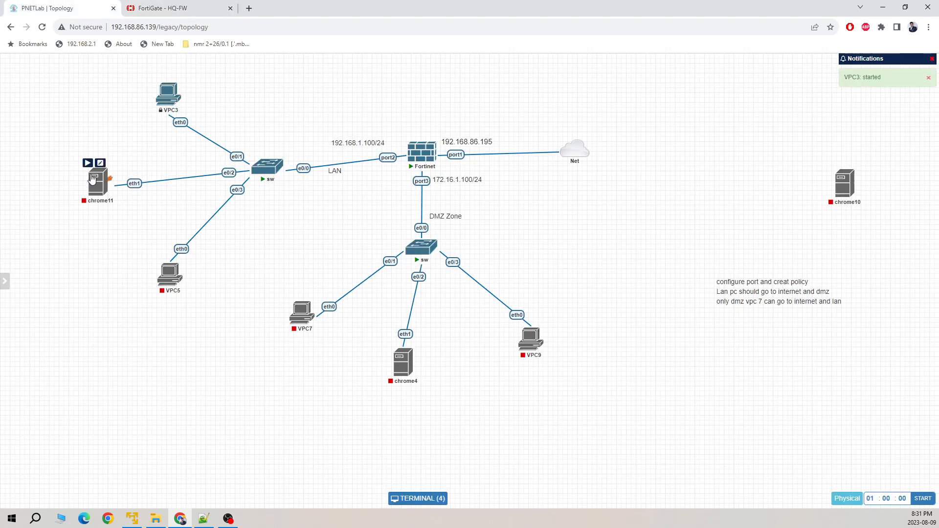
mouse_move(293, 313)
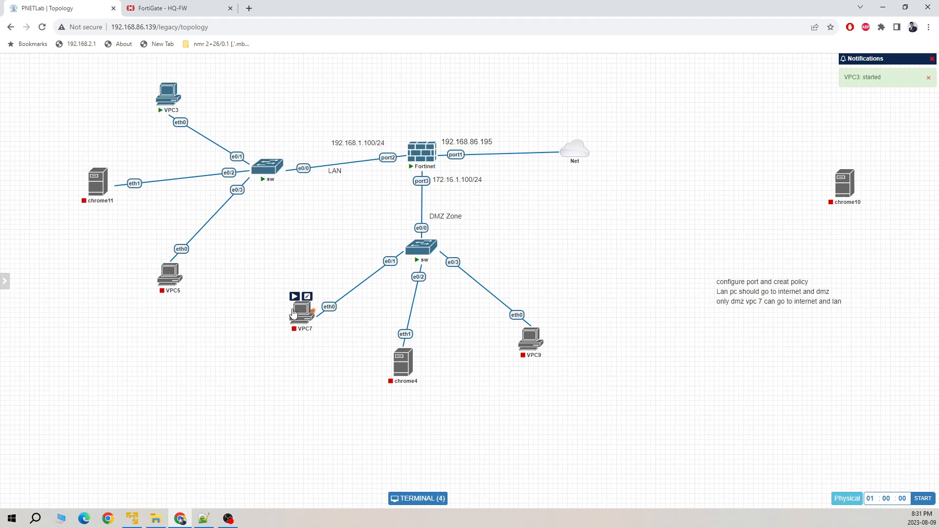
left_click(294, 296)
left_click(522, 324)
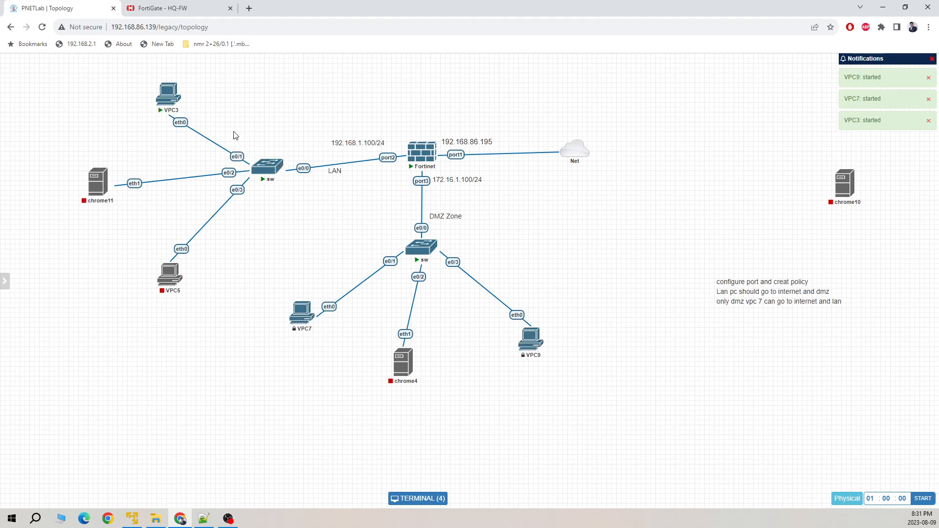
Step: Open VPC3's terminal, clear of the LAN part of the topology, and request an address with "ip dhcp"
mouse_move(154, 97)
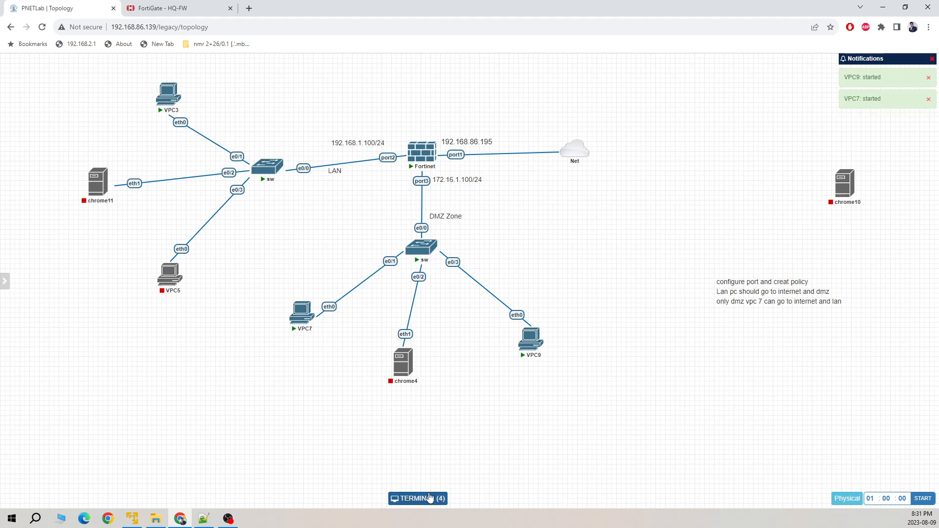
left_click(419, 500)
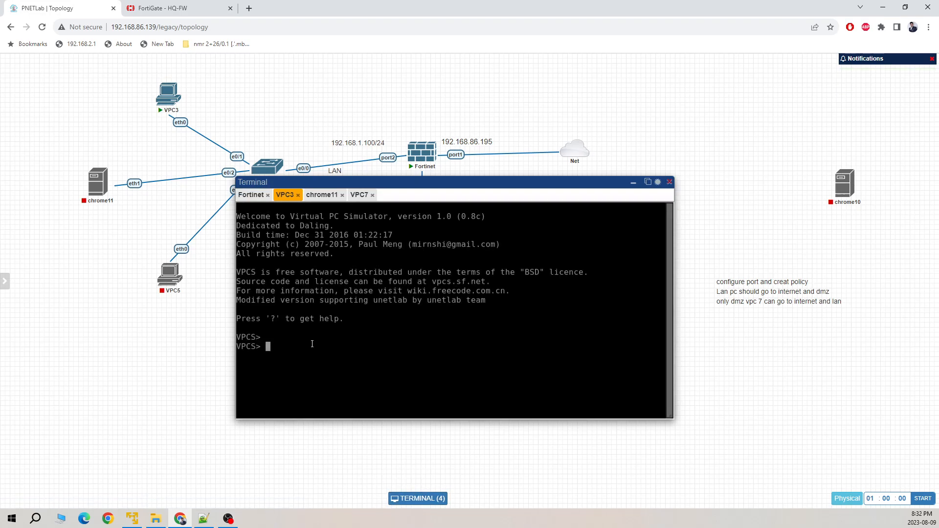
left_click_drag(389, 185, 509, 147)
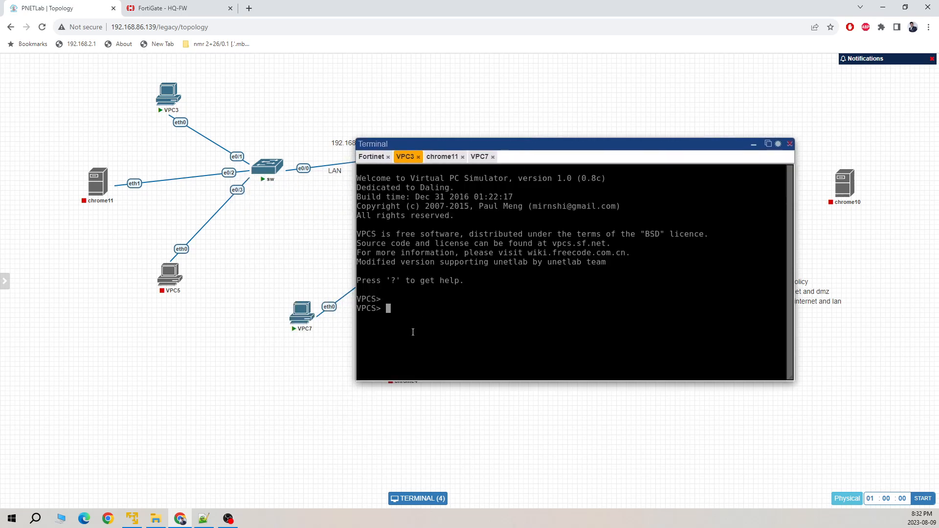
type("ip dhcp")
key("Return")
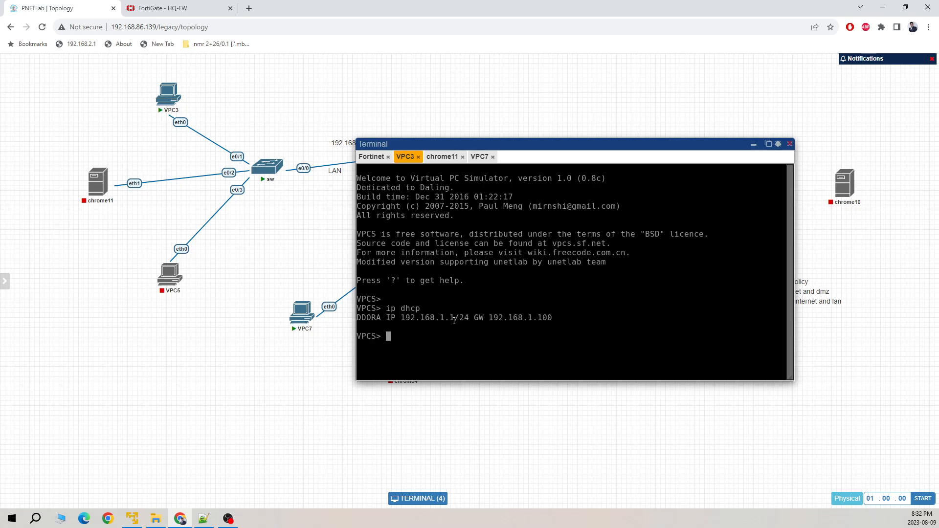
left_click_drag(392, 319, 549, 318)
Step: Start a continuous ping from VPC3 to the internet with "ping 8.8.8.8 -t"
left_click(449, 343)
type("ping 8.8.8.8 -t")
key("Return")
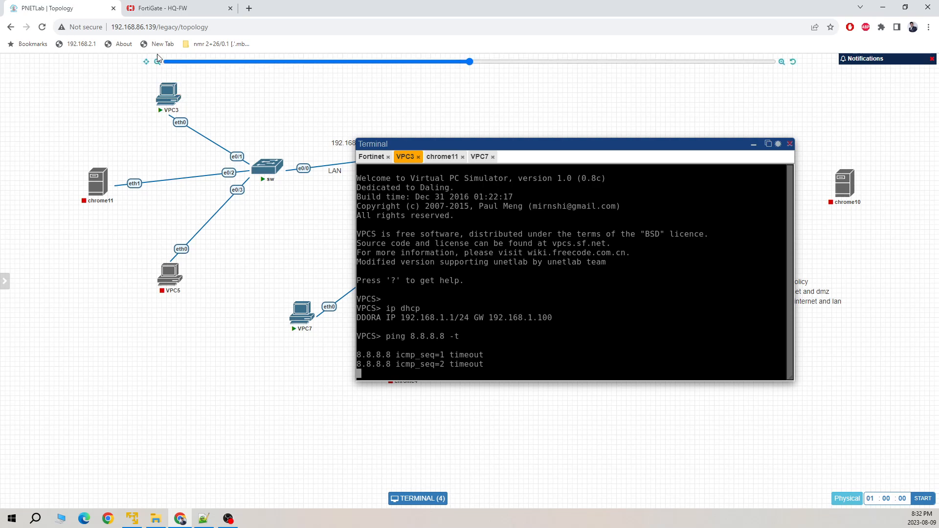
Step: In FortiGate, check all FortiView sessions and the Implicit Deny policy's byte counter, reload the policy list, and check VPC3's running ping
left_click(198, 9)
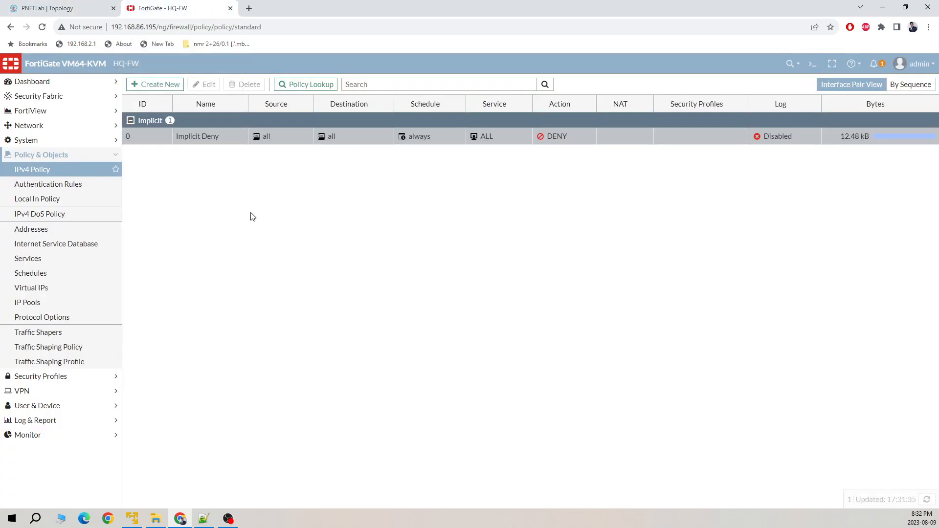
left_click(108, 110)
left_click(50, 205)
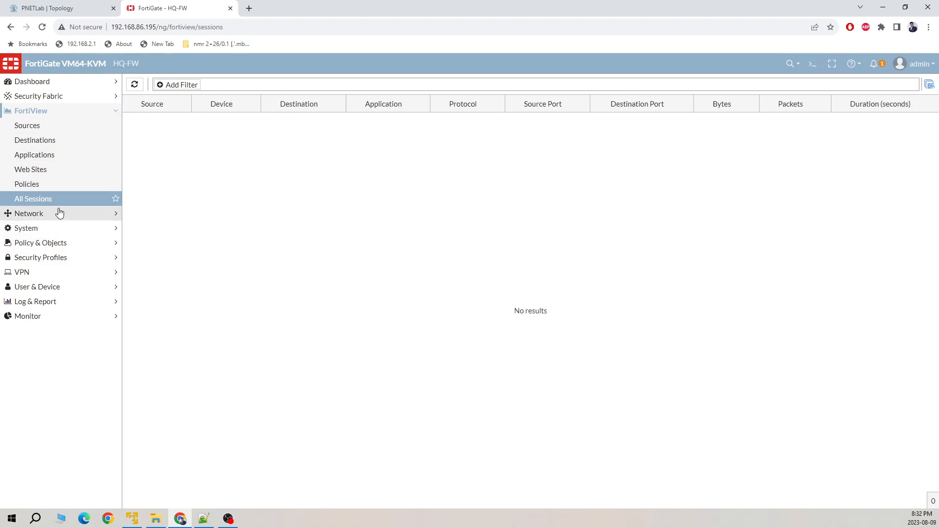
left_click(100, 244)
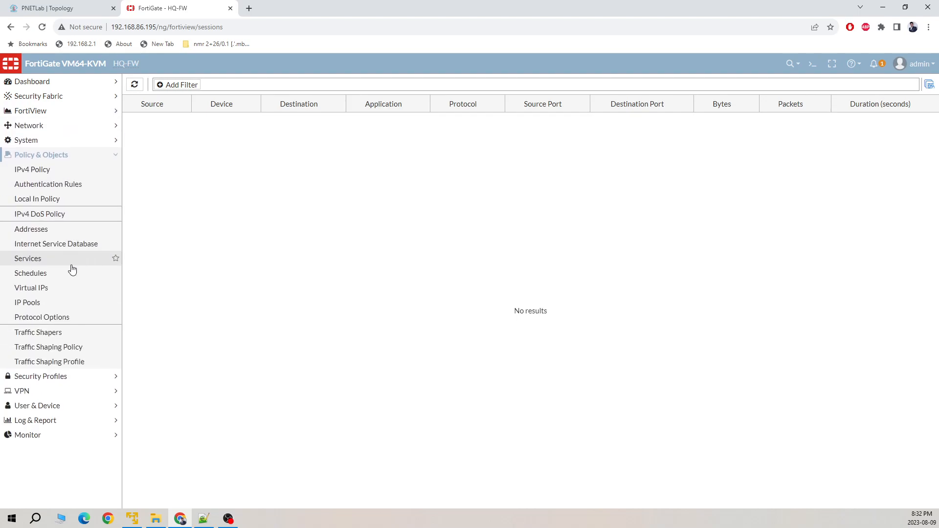
left_click(54, 171)
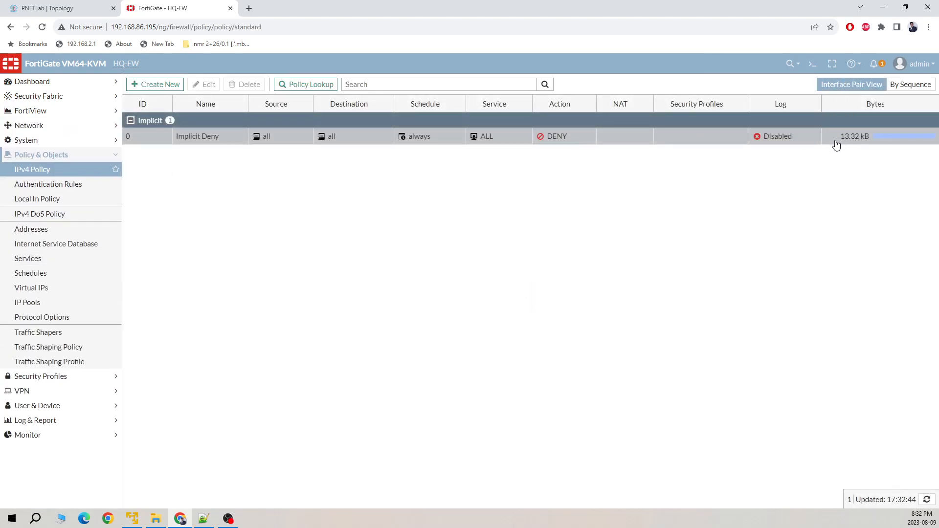
mouse_move(858, 141)
left_click(41, 28)
left_click(93, 9)
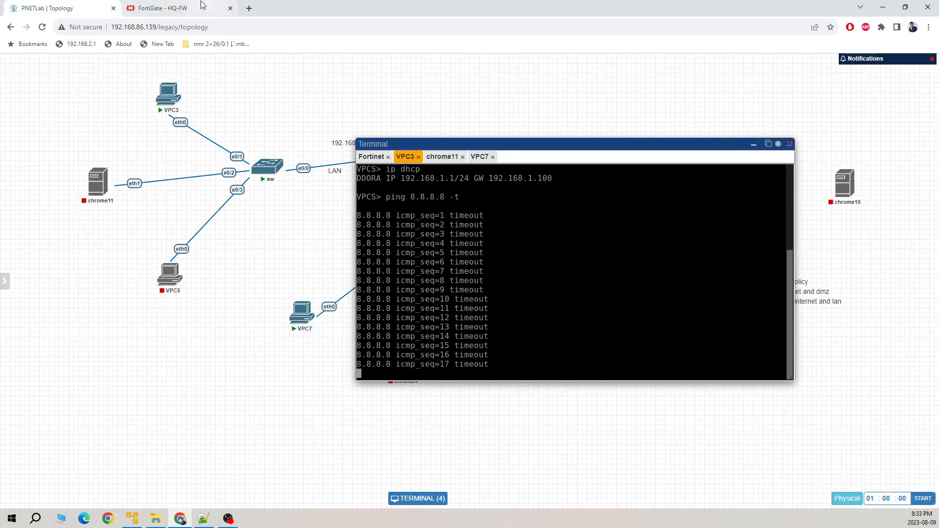
Step: In FortiGate, start a new IPv4 policy named "lan2wan" with incoming interface lan (port2) and outgoing interface port1
left_click(172, 9)
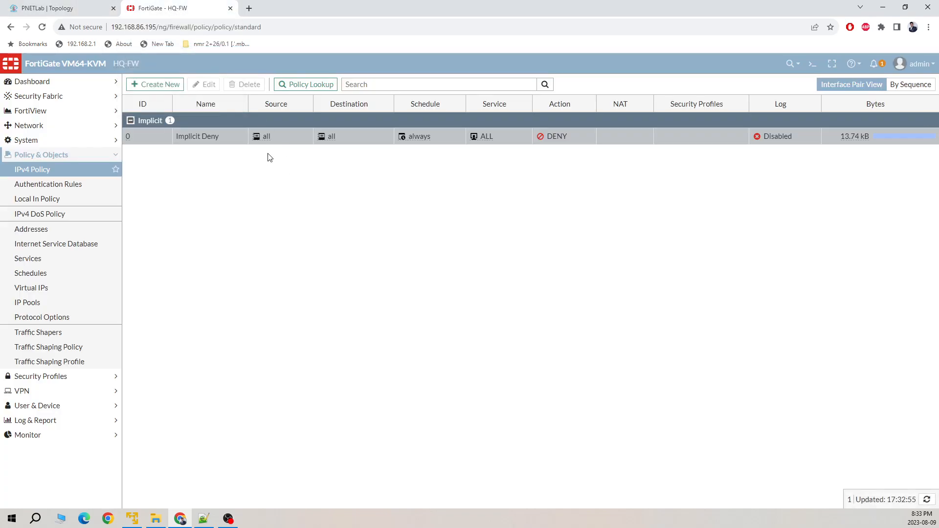
left_click(159, 85)
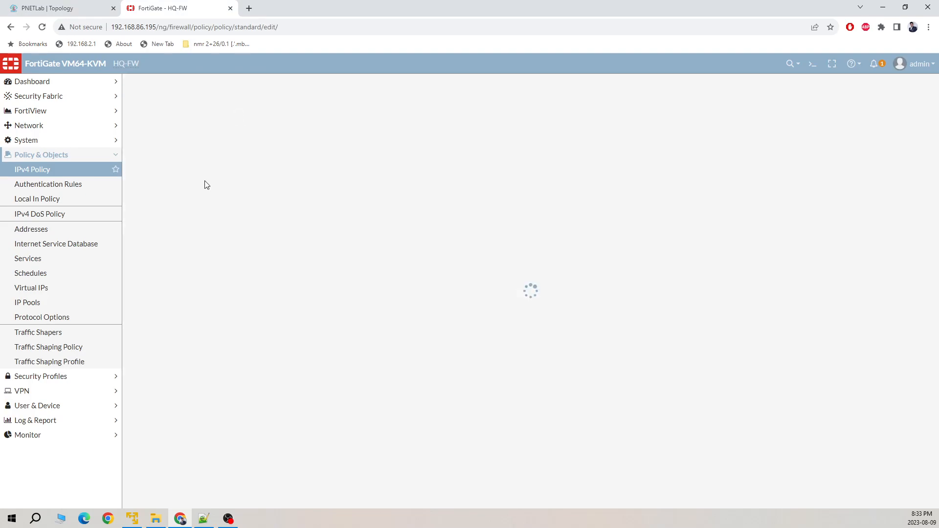
left_click(264, 109)
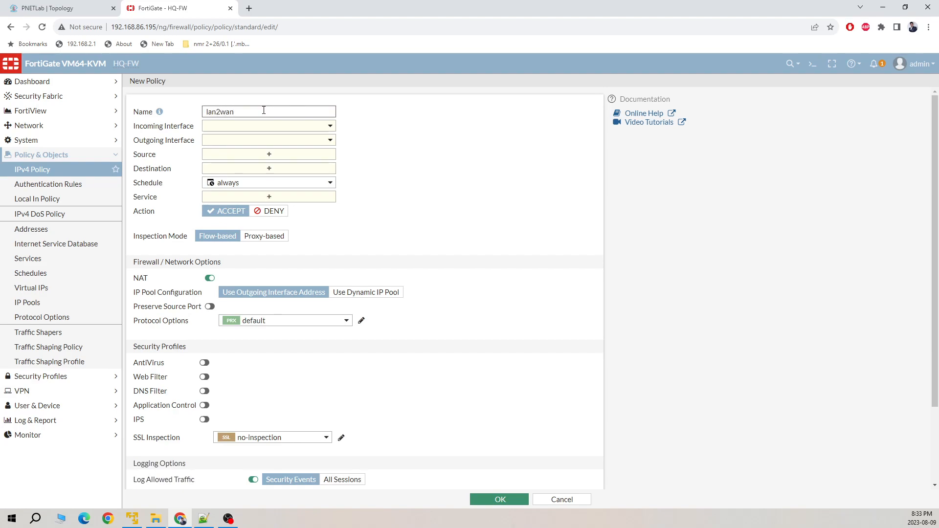
left_click(257, 127)
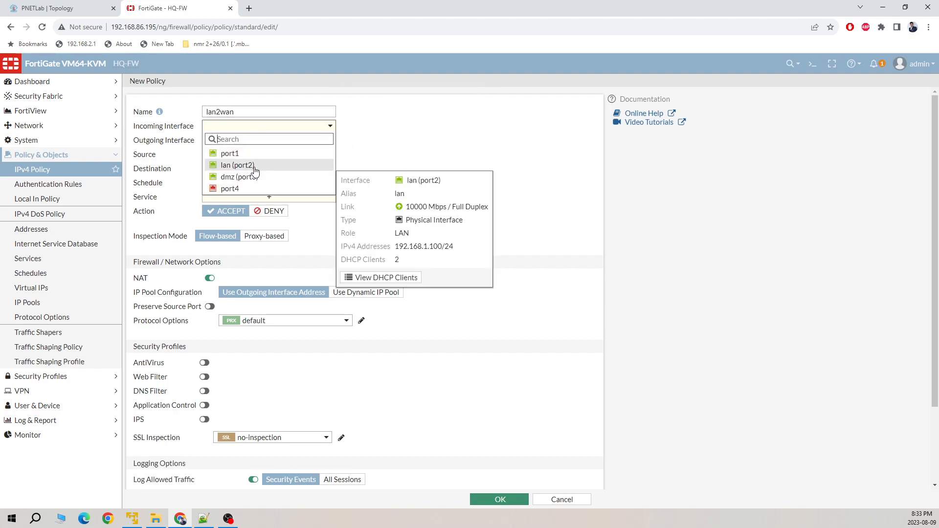
left_click(252, 166)
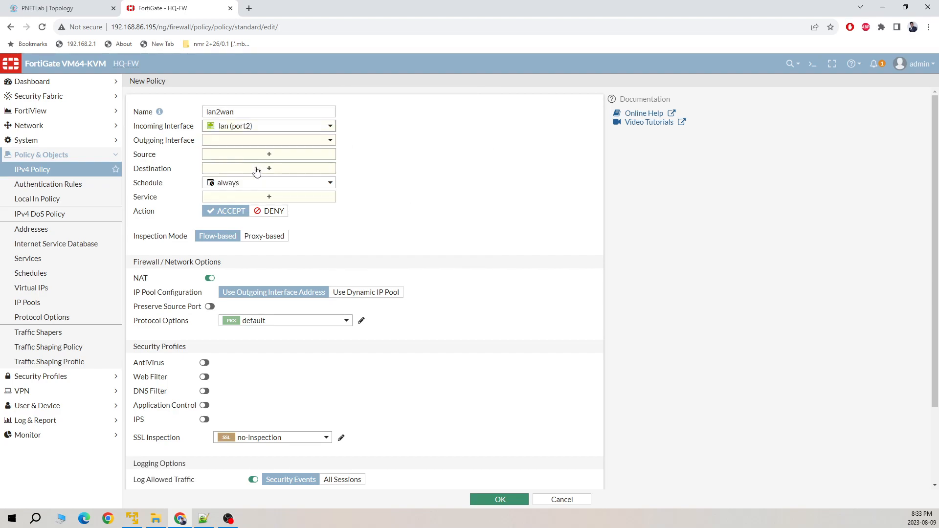
left_click(274, 128)
mouse_move(232, 169)
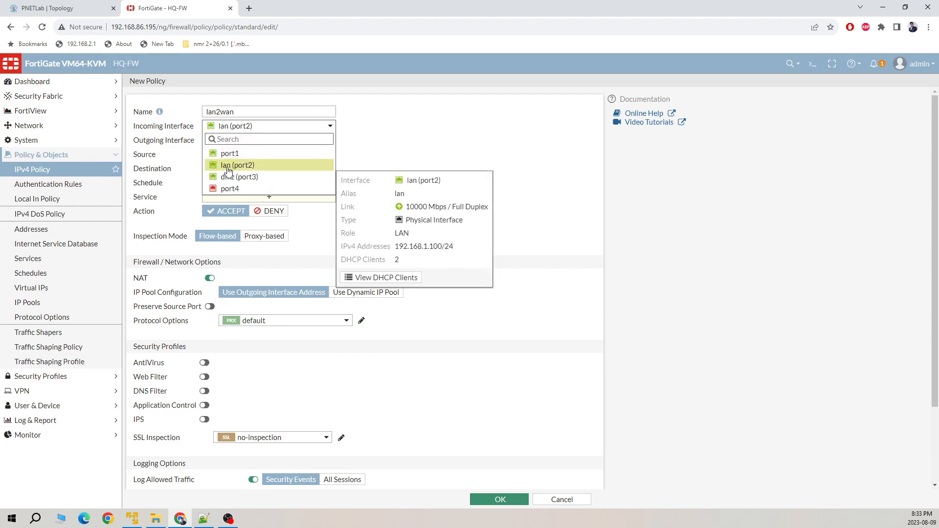
left_click(474, 122)
left_click(259, 143)
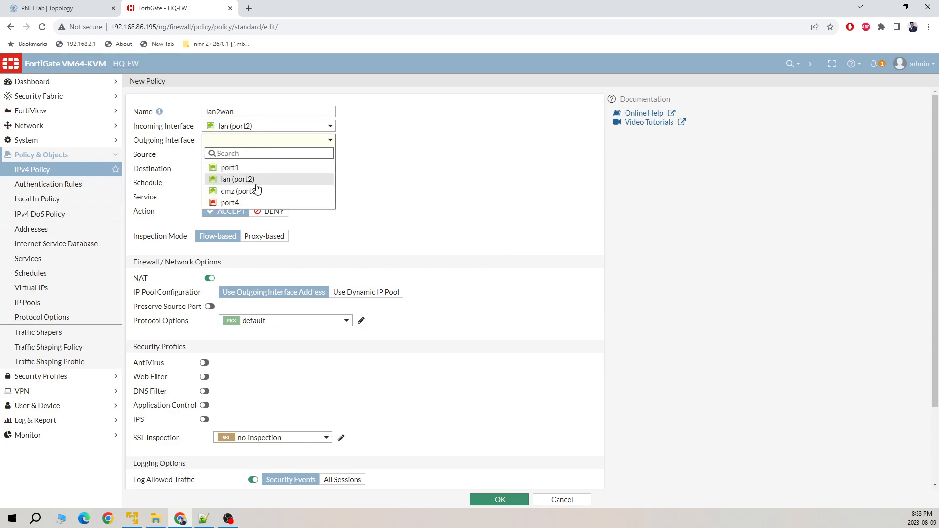
mouse_move(255, 191)
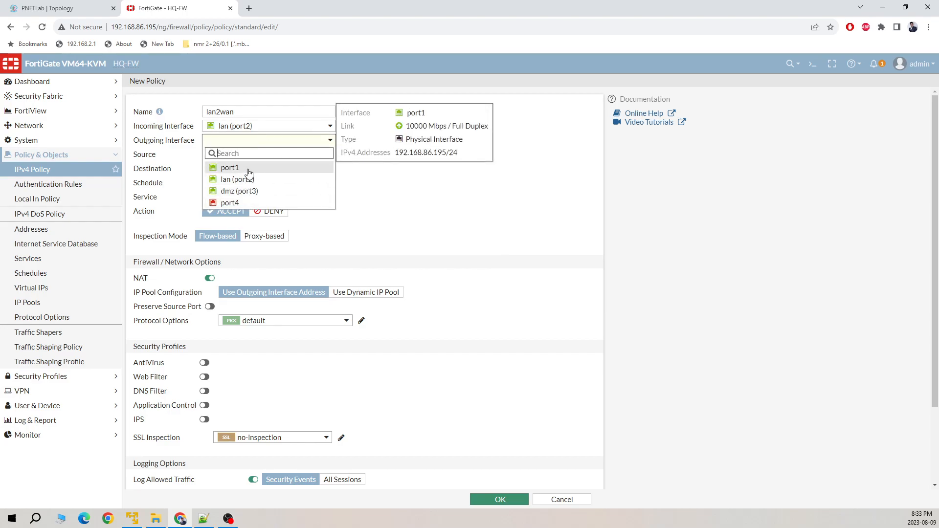
left_click(247, 168)
Step: Set both the source and the destination of the lan2wan policy to the address "all"
left_click(265, 157)
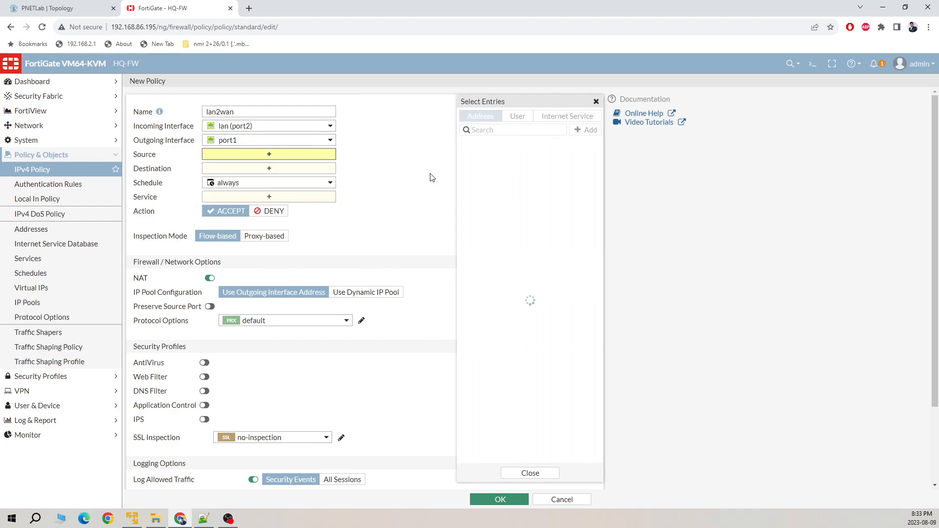
left_click(512, 157)
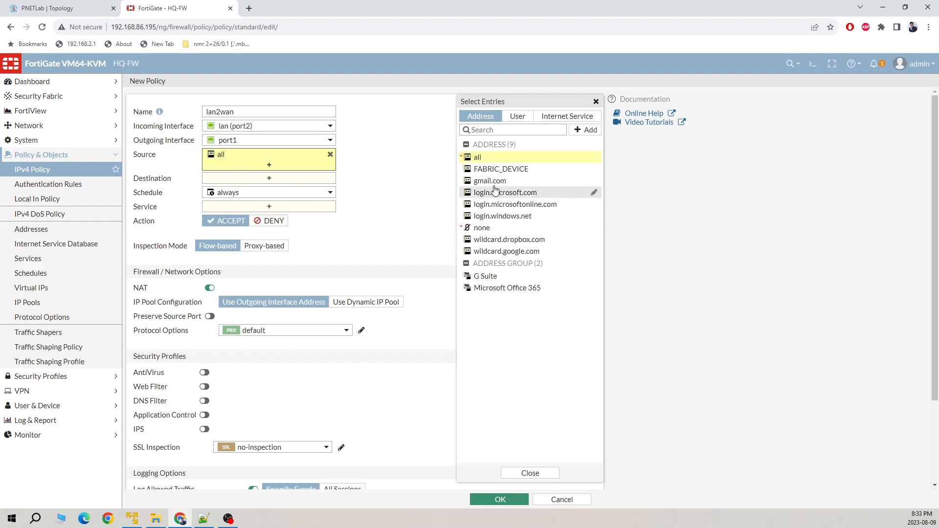
left_click(494, 161)
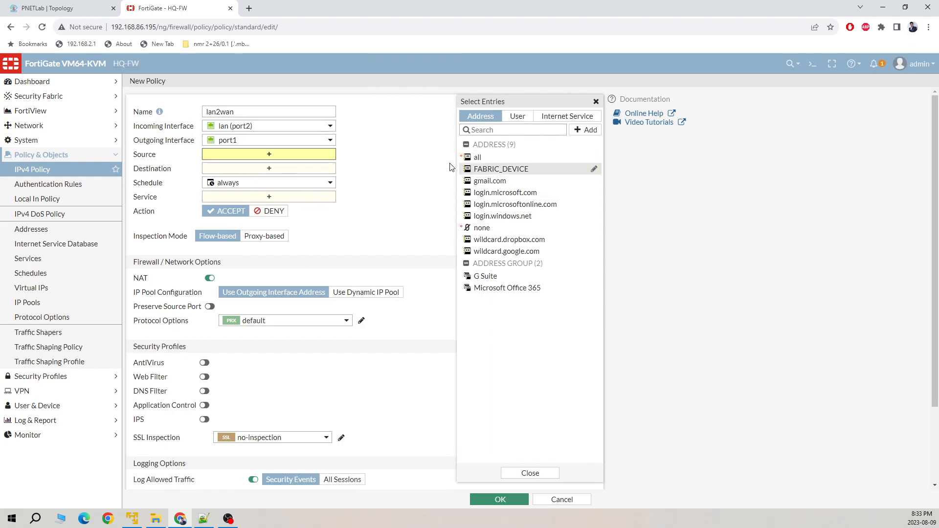
left_click(478, 157)
left_click(237, 179)
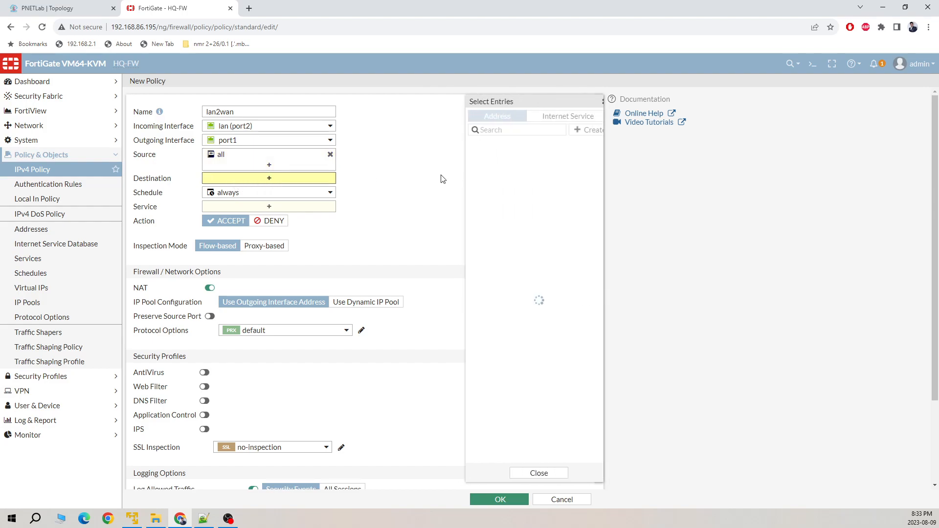
left_click(490, 157)
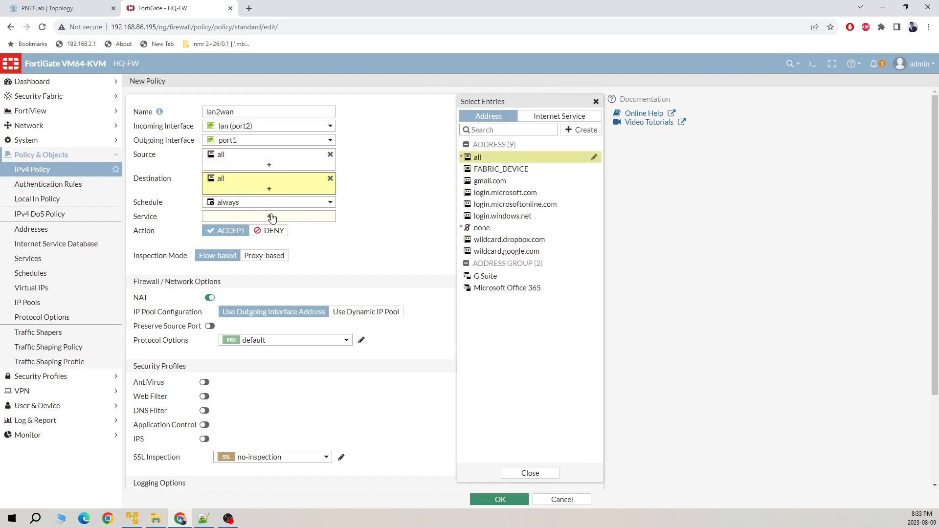
Step: Check the schedule options of the lan2wan policy, keeping "always", and set its service to ALL
left_click(319, 202)
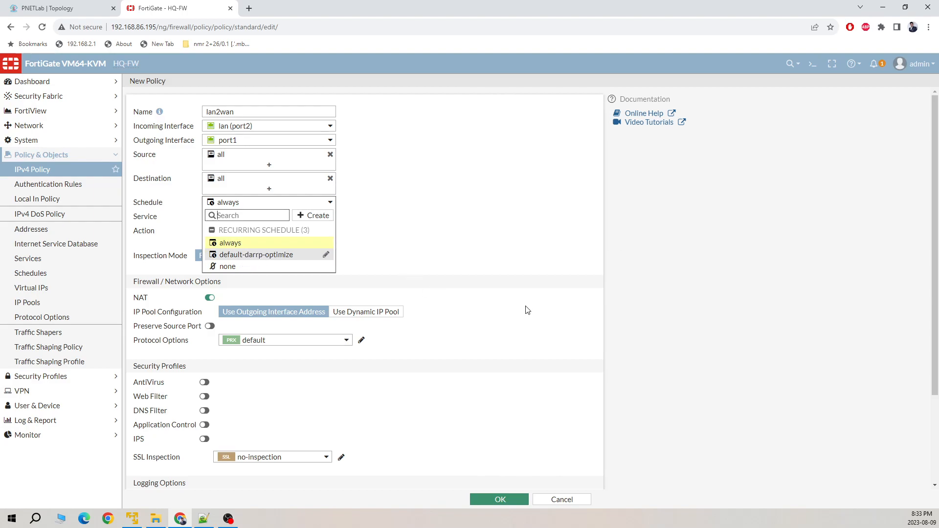
left_click(781, 284)
left_click(269, 216)
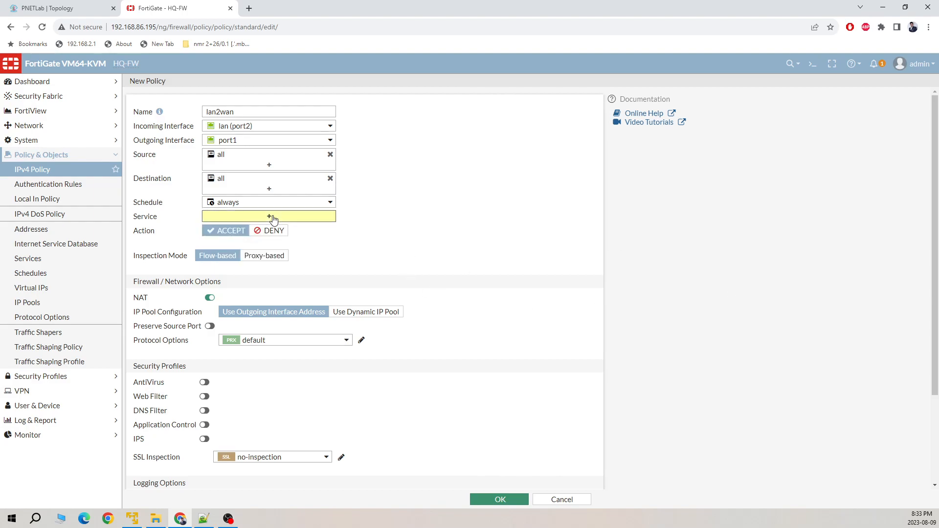
left_click(500, 155)
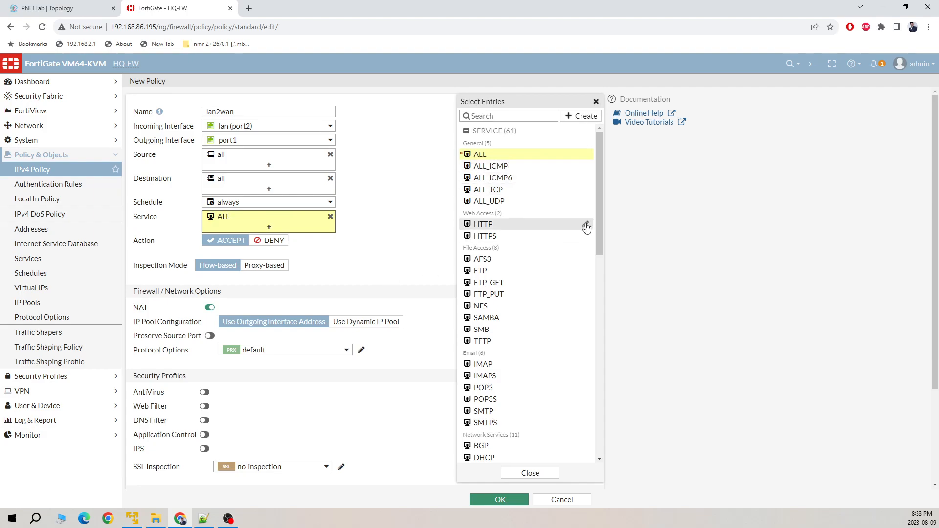
left_click(401, 219)
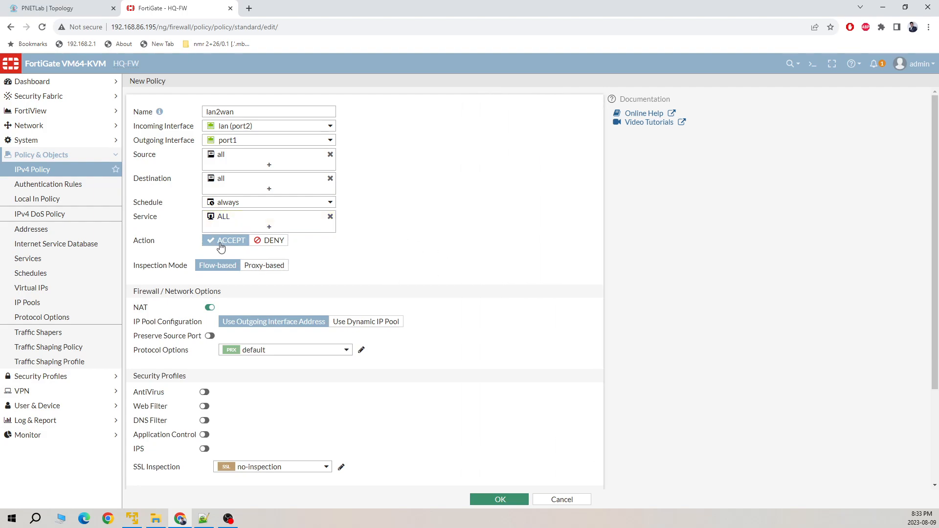
Step: Set the policy to log allowed traffic for All Sessions and save it
scroll(294, 268, "down", 2)
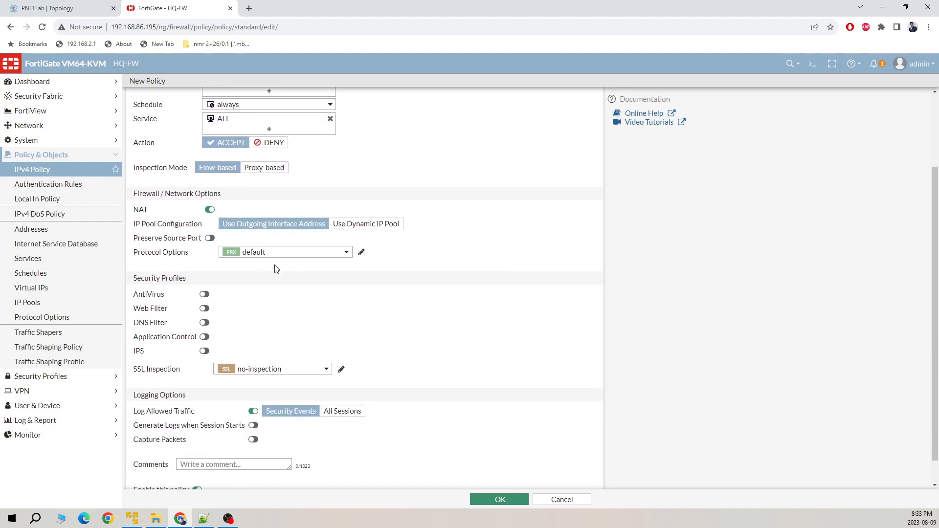
scroll(308, 305, "down", 1)
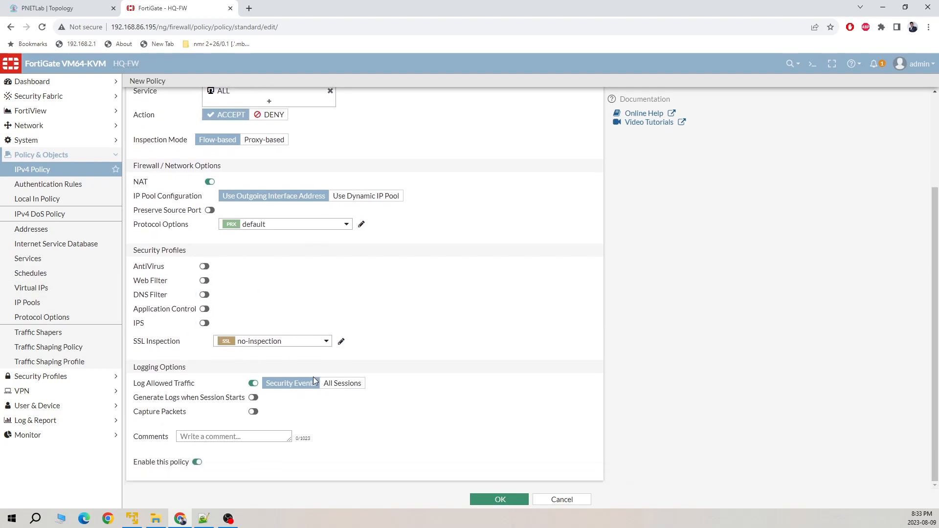
left_click(349, 387)
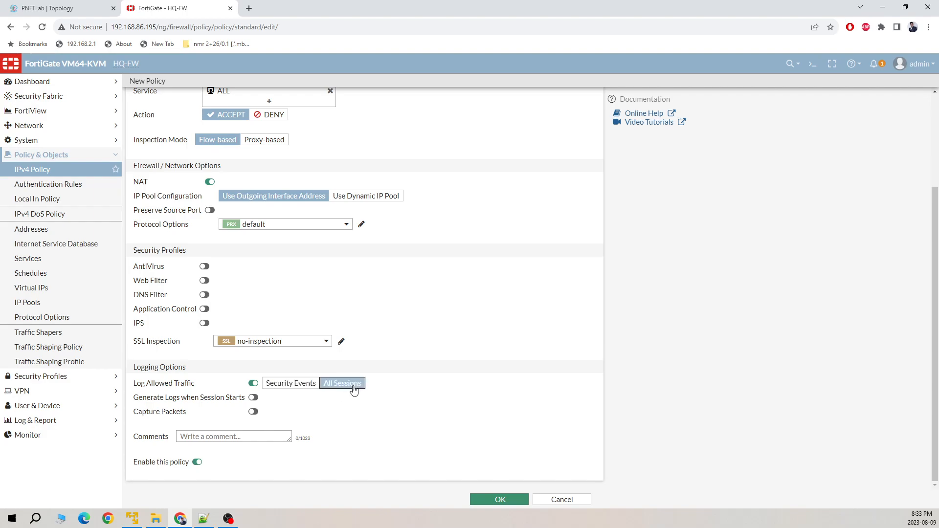
left_click(517, 500)
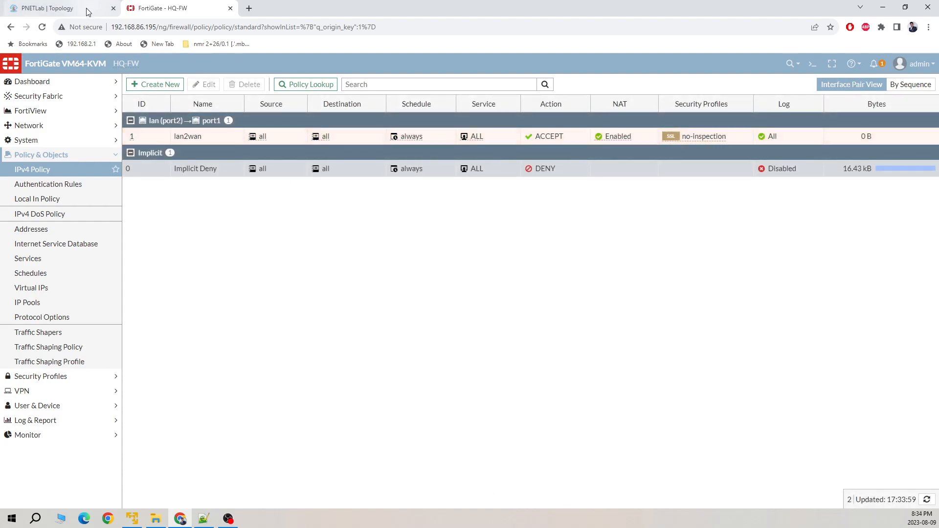
Step: Check VPC3's continuous ping to 8.8.8.8 against the lan2wan policy's byte counter, reloading the FortiGate policy list
left_click(88, 12)
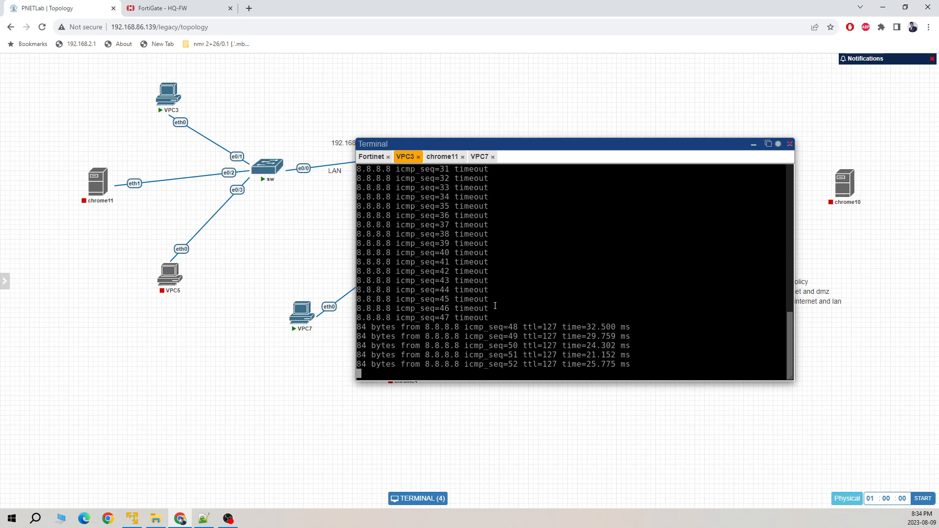
left_click(166, 9)
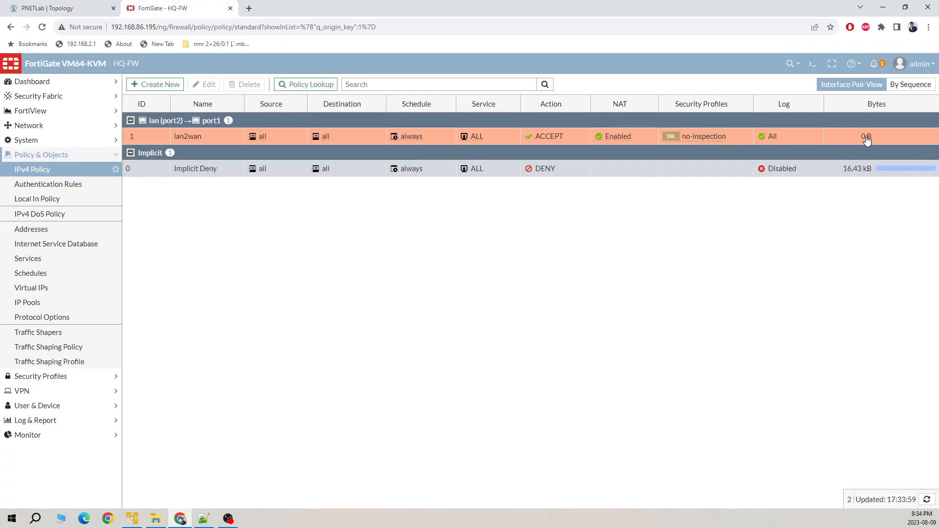
left_click(42, 27)
Step: In the PNETLab topology, open VPC7's console, close the chrome11 session, and detach the terminal into its own browser tab
left_click(61, 9)
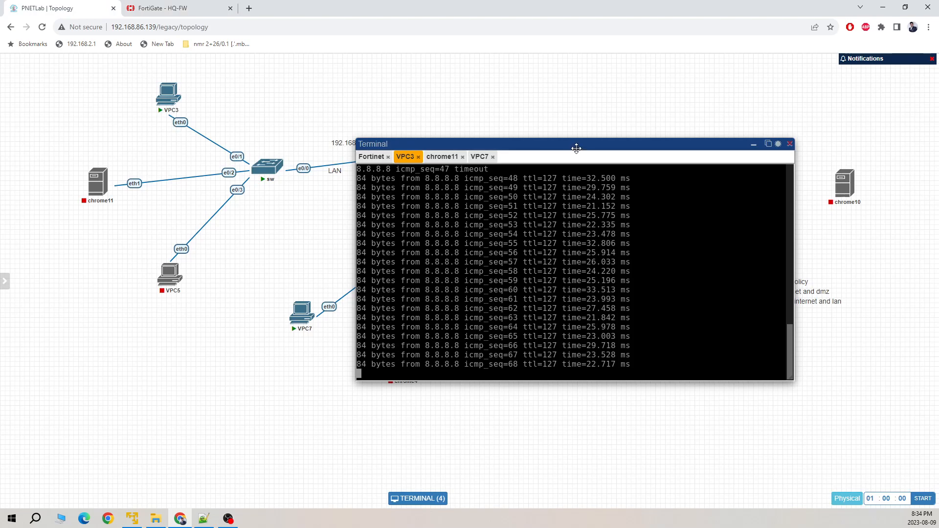
left_click_drag(616, 145, 741, 164)
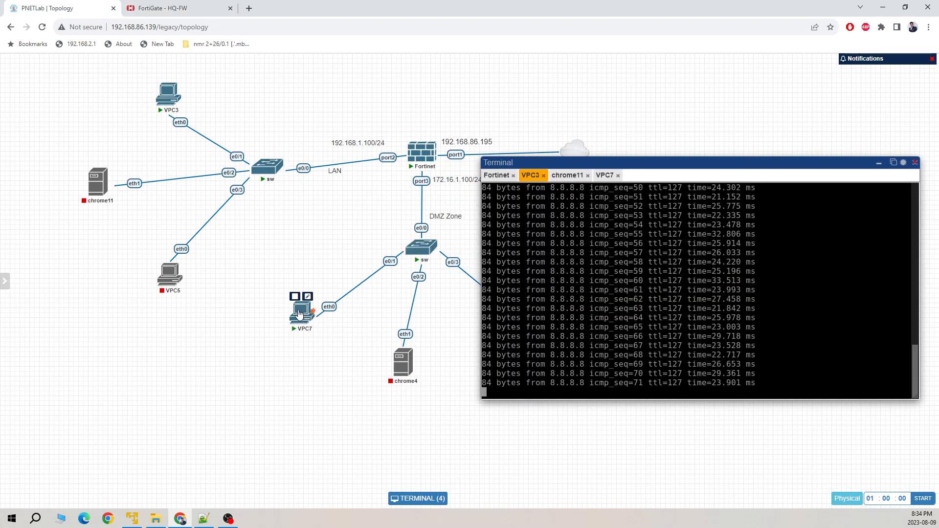
left_click(300, 314)
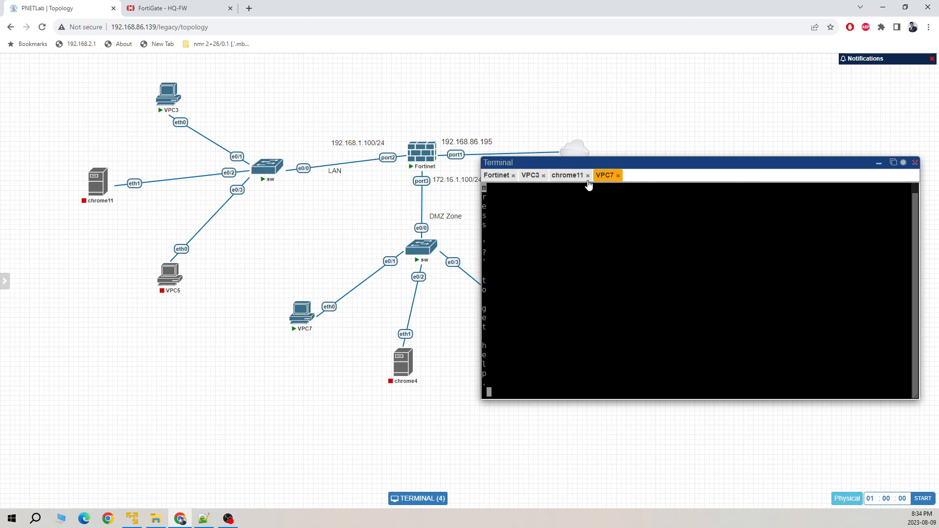
left_click(587, 176)
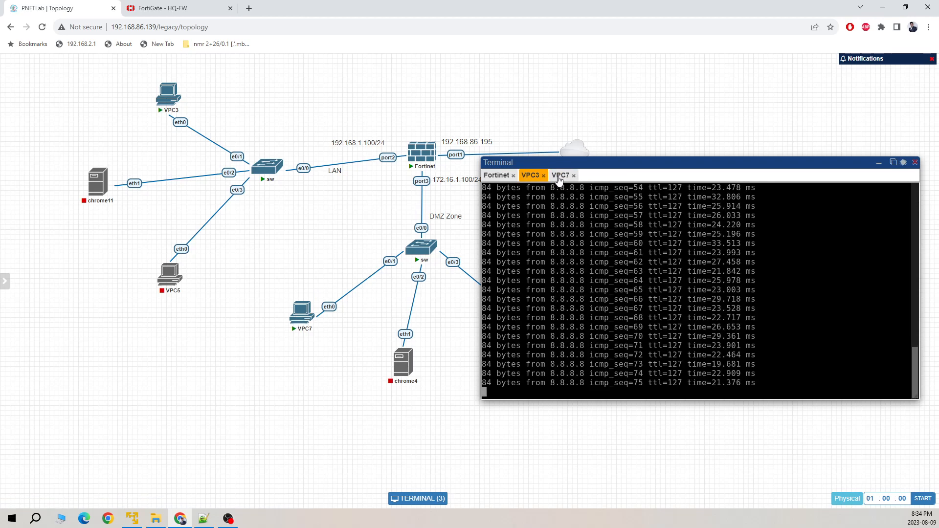
left_click(560, 176)
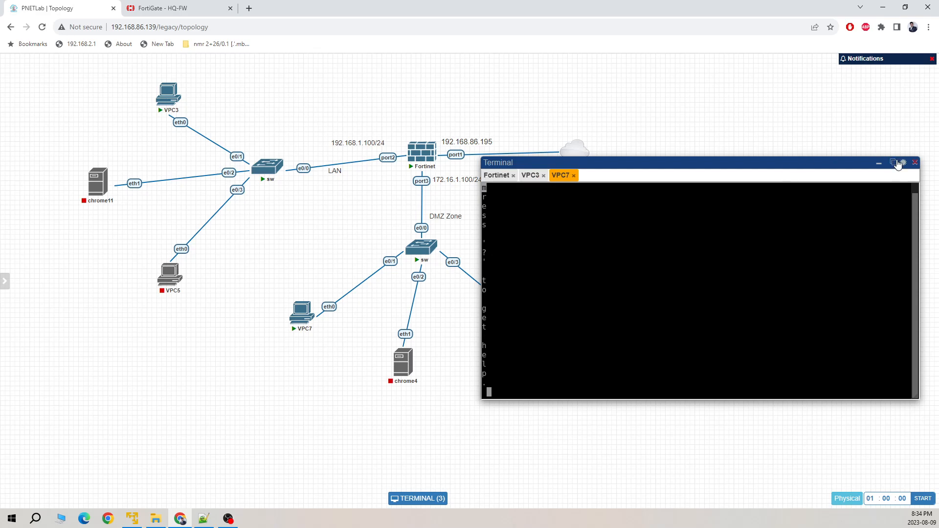
left_click(894, 162)
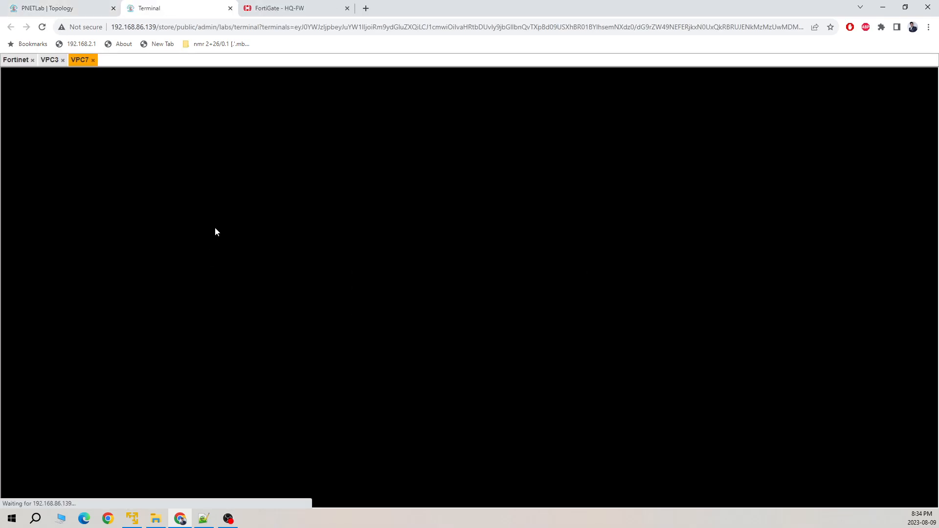
Step: Show VPC7's IP configuration and assign it the address 172.16.1.1/24 with gateway 172.16.1.100
type("sh ip")
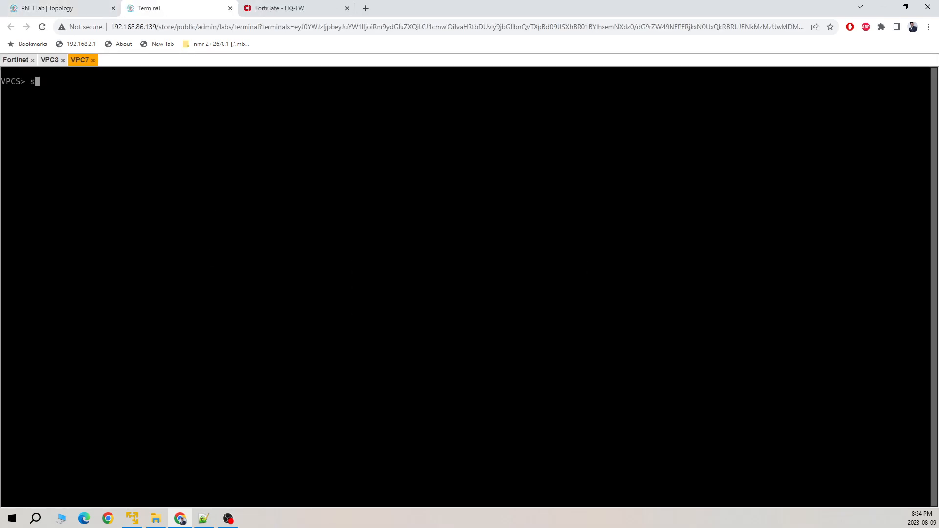
key("Return")
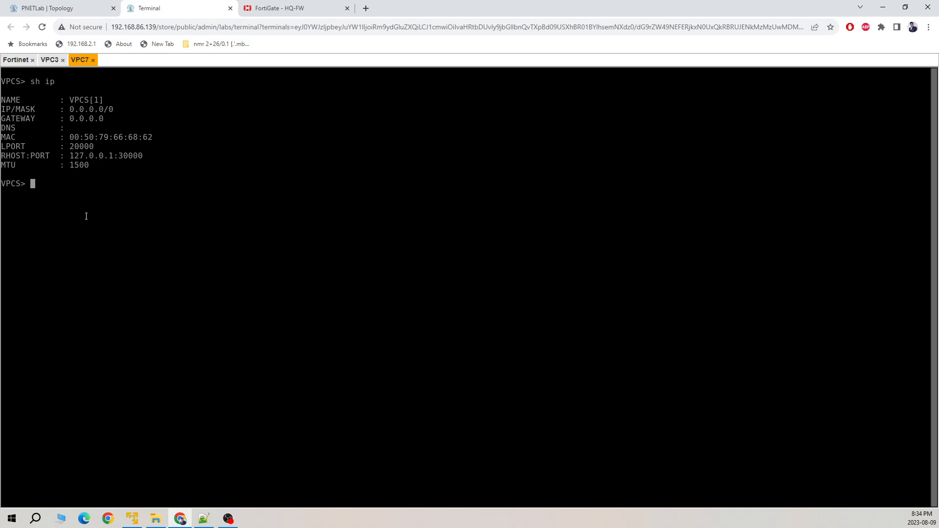
type("ip 172.16.1.1/24 172.16.1.100")
key("Return")
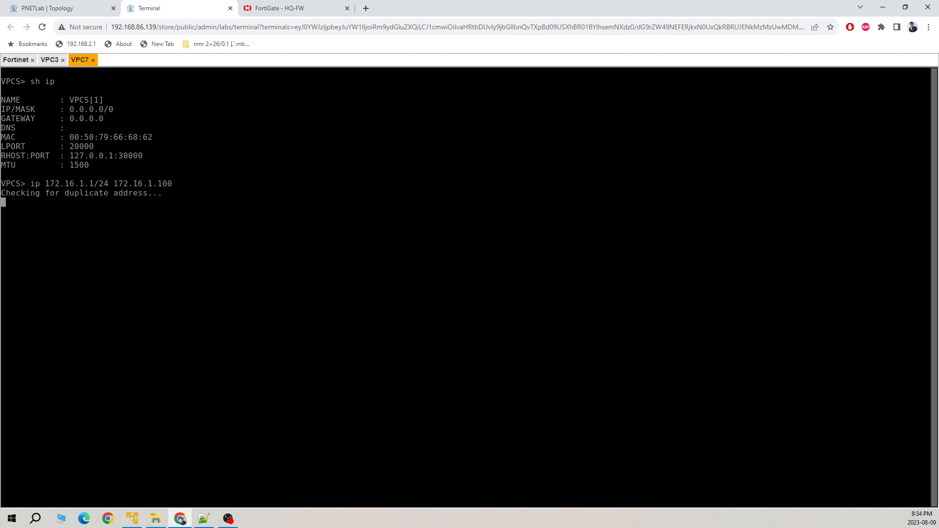
Step: Open VPC9's console from the topology and try to assign it 172.16.1.2/24 with gateway 172.165.1.100
left_click(77, 10)
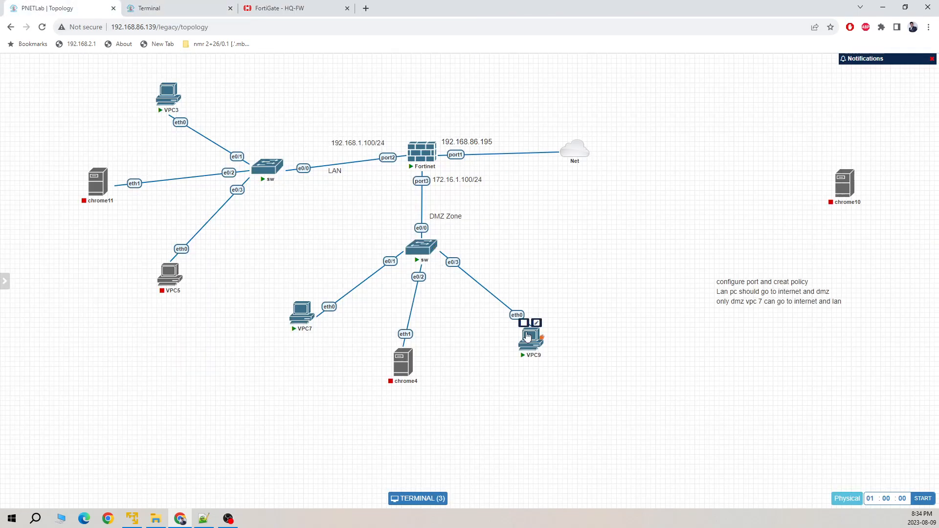
left_click(531, 339)
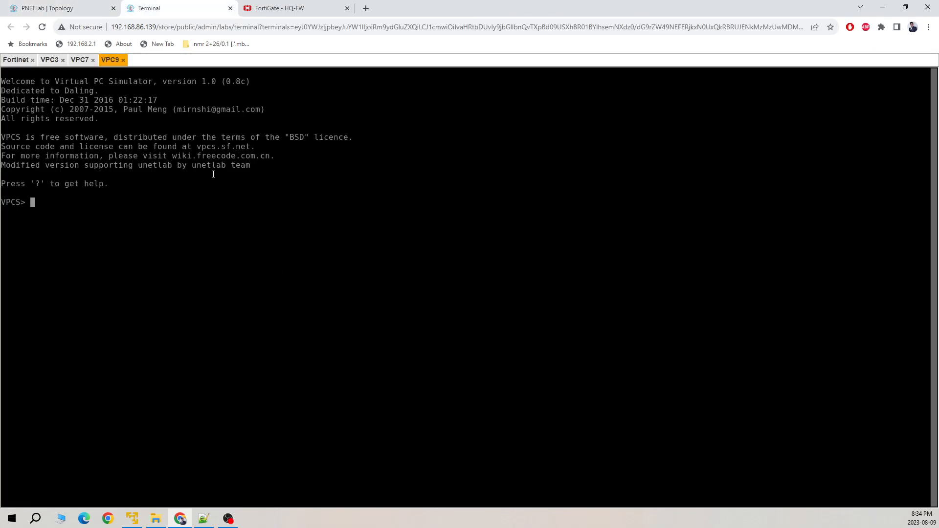
type("ip 172.16.1.2/24 172.165.1.100")
key("Return")
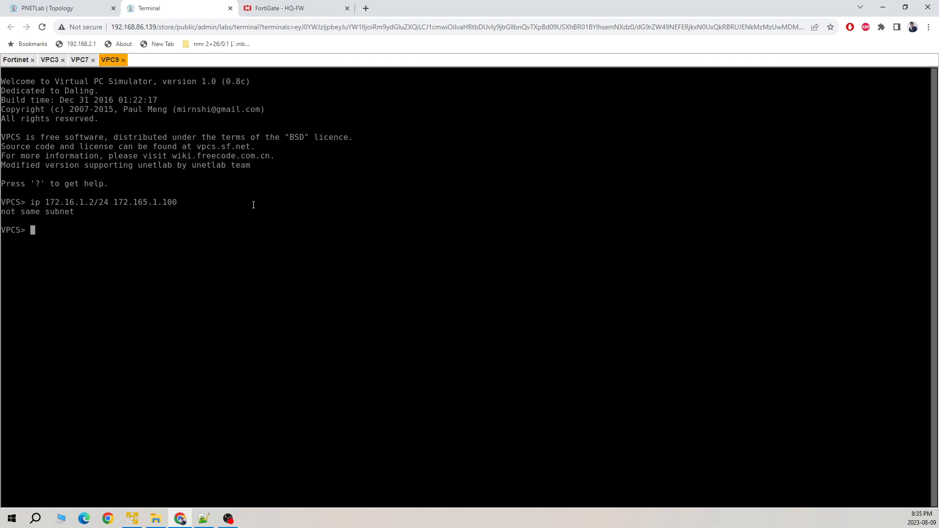
Step: Correct the gateway in VPC9's previous command to 172.16.1.100 and apply the address 172.16.1.2/24 again
key("Up")
key("Left")
key("Left")
key("Left")
key("Left")
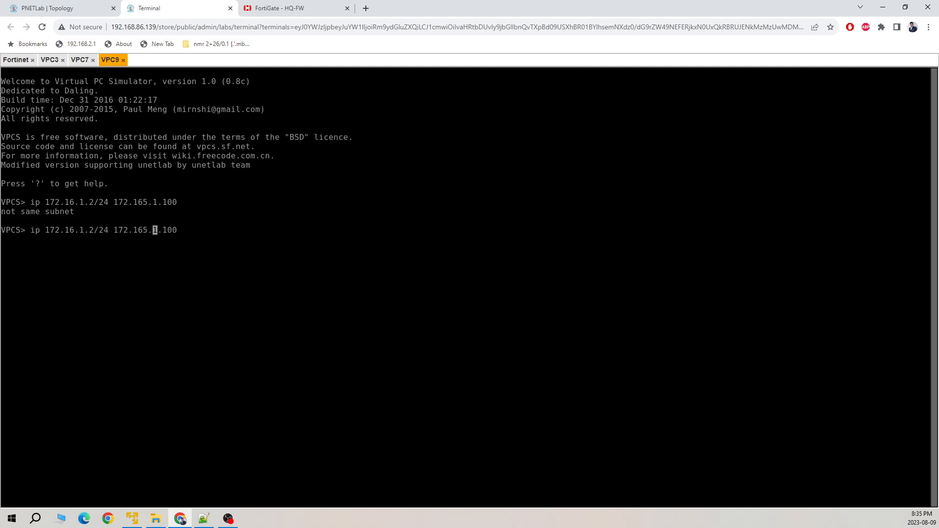
key("BackSpace")
key("BackSpace")
type("6")
key("Return")
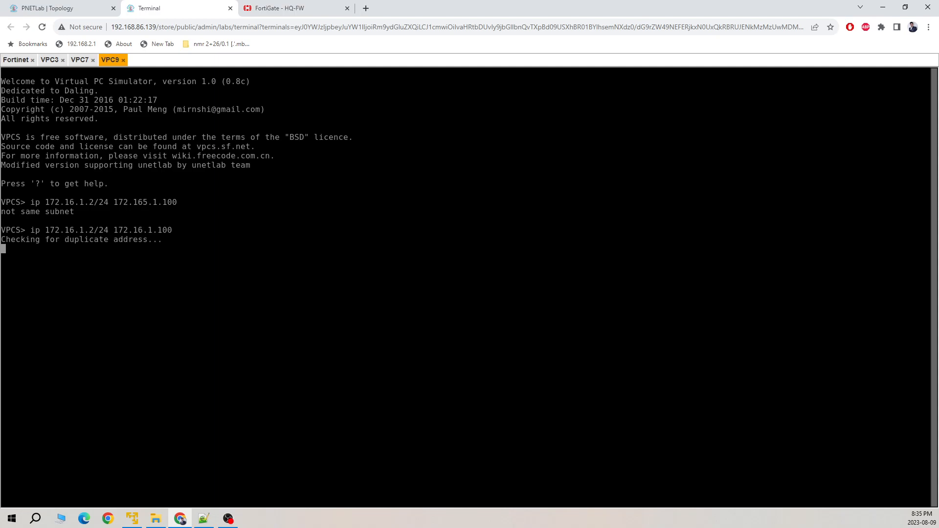
Step: Start a continuous ping to 8.8.8.8 from VPC7 and another one from VPC9
left_click(85, 64)
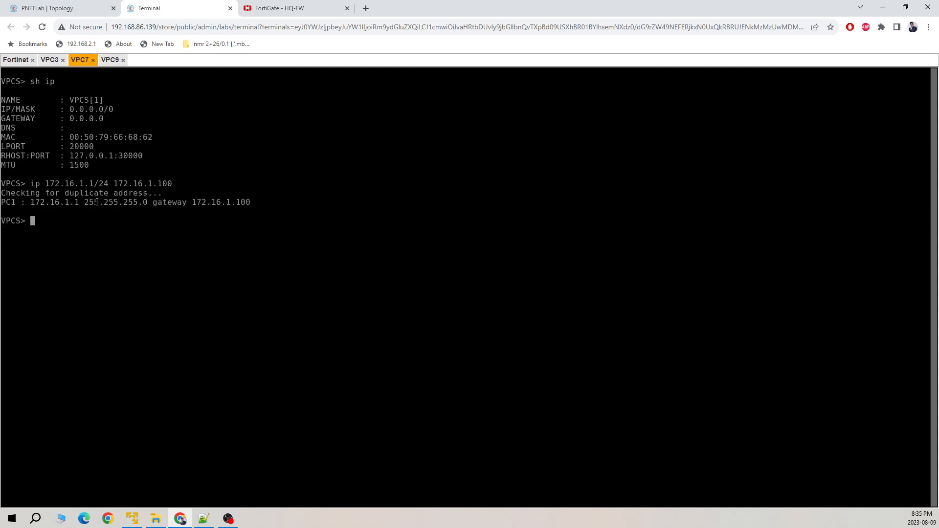
type("ping 8.8.8.8 -t")
left_click(111, 60)
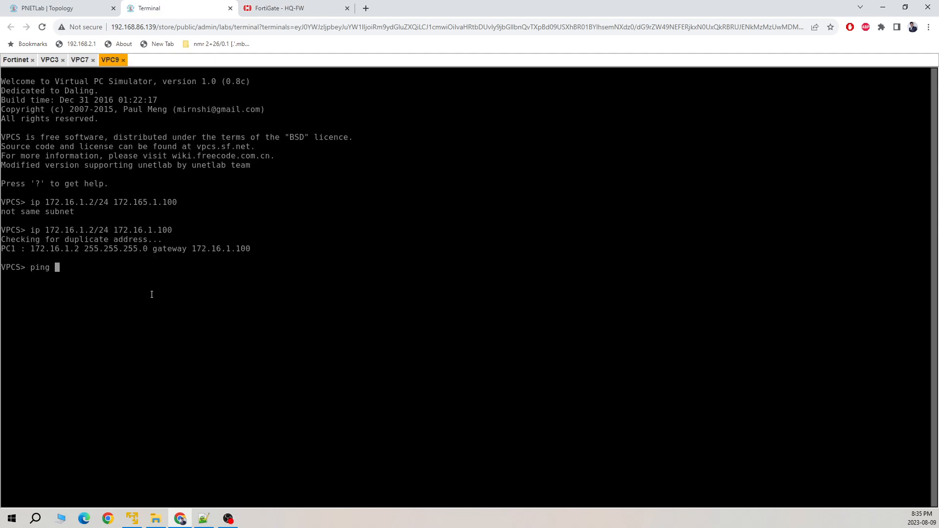
type("ping 8.8.8.8 -t")
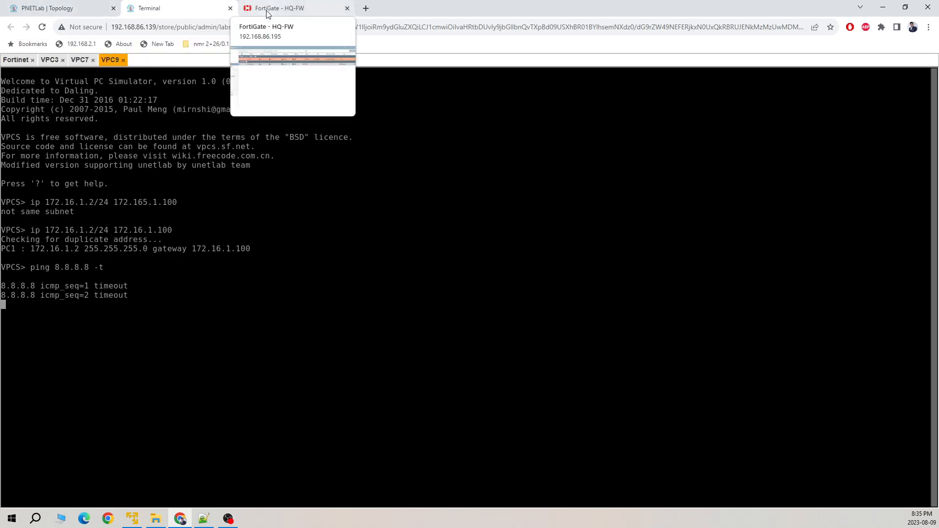
Step: Switch to FortiGate, open the lan2wan policy and examine its incoming interface setting
left_click(299, 8)
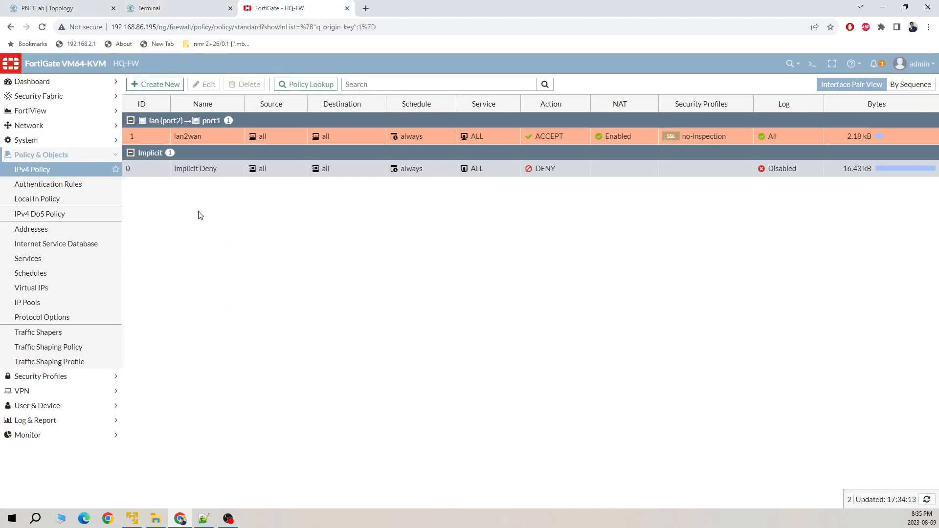
double_click(148, 137)
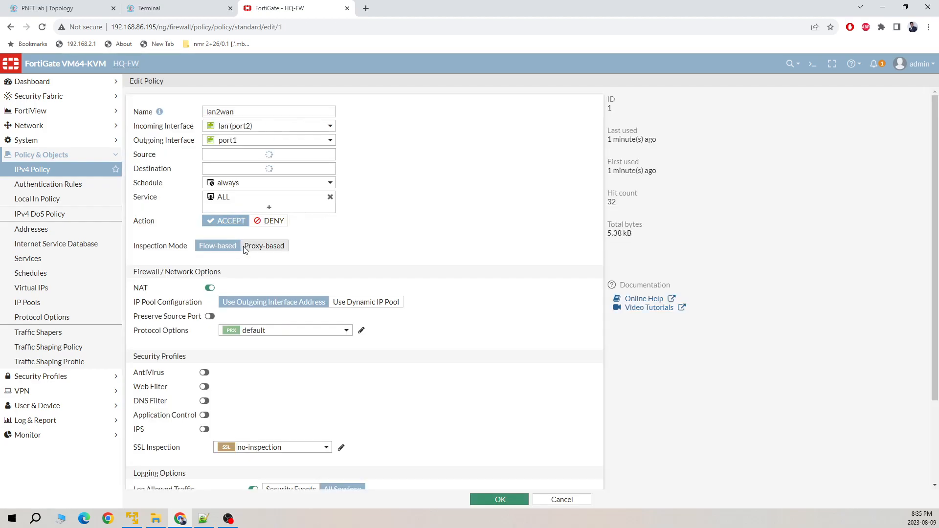
mouse_move(300, 131)
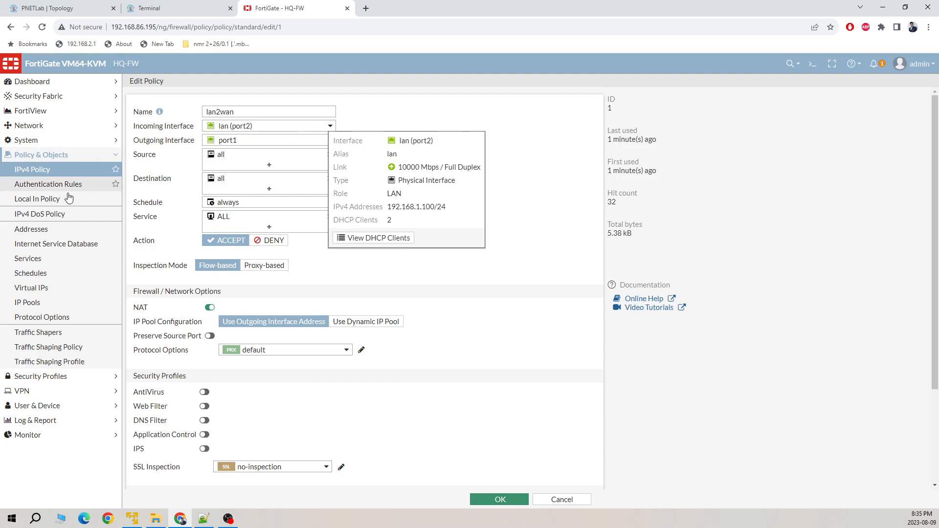
Step: Enable Multiple Interface Policies in the system's feature visibility settings and apply the change
left_click(92, 141)
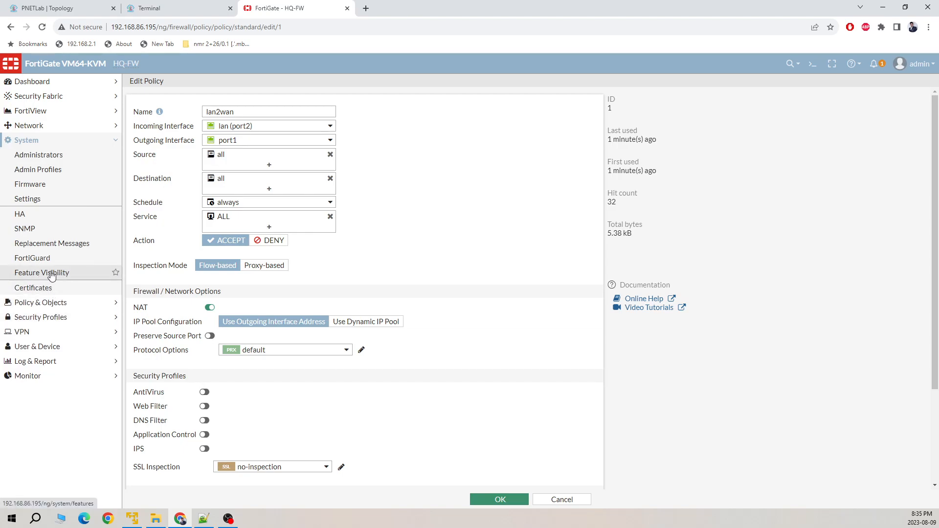
left_click(53, 276)
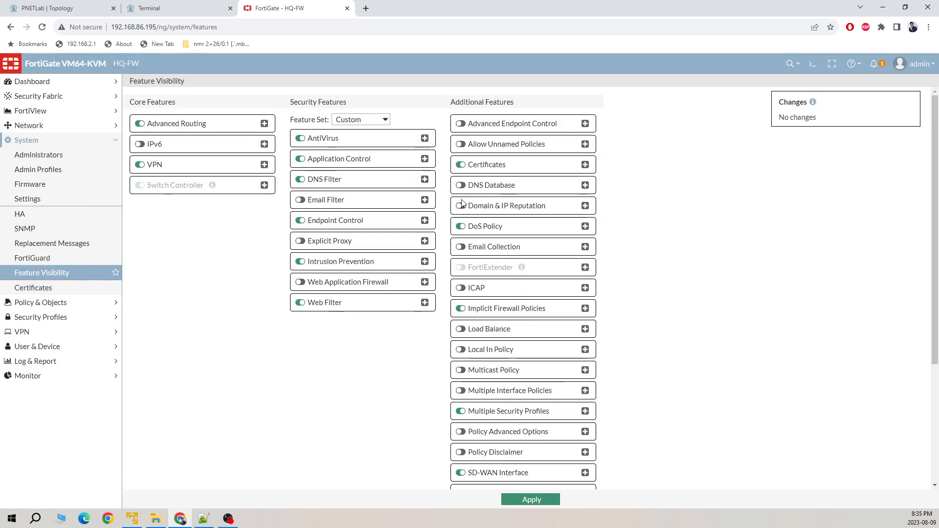
scroll(587, 278, "down", 1)
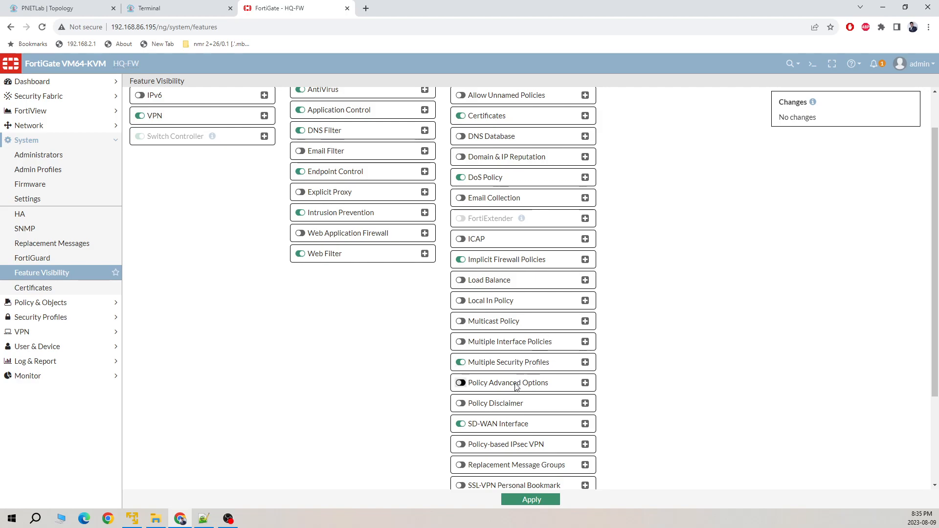
left_click(460, 342)
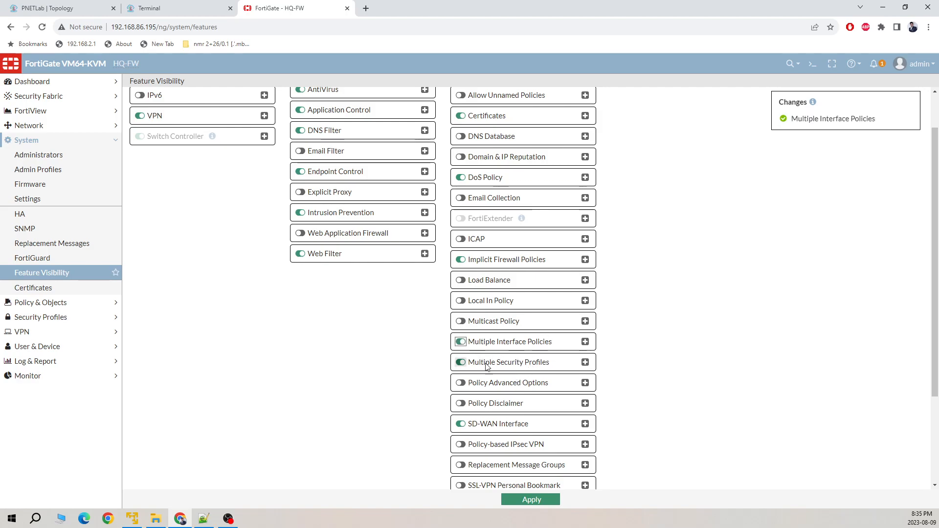
scroll(296, 294, "down", 1)
scroll(296, 294, "up", 1)
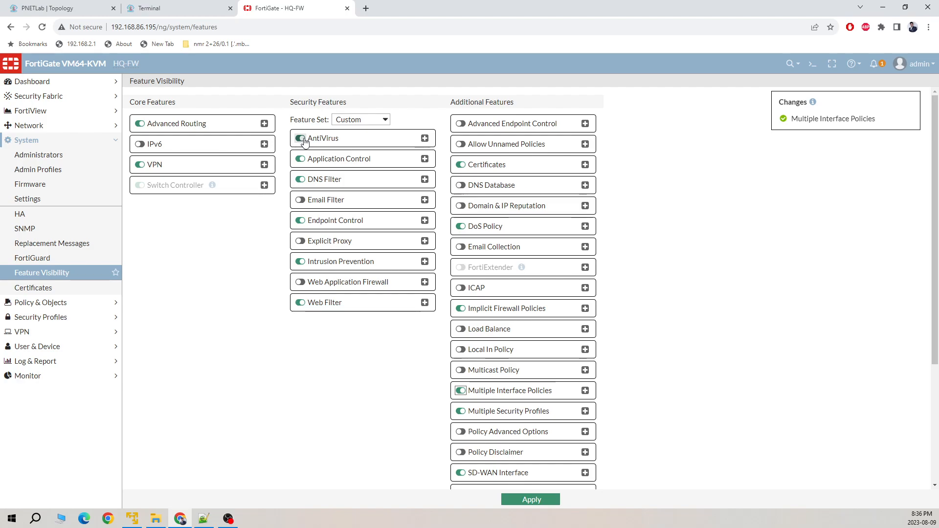
scroll(535, 357, "down", 4)
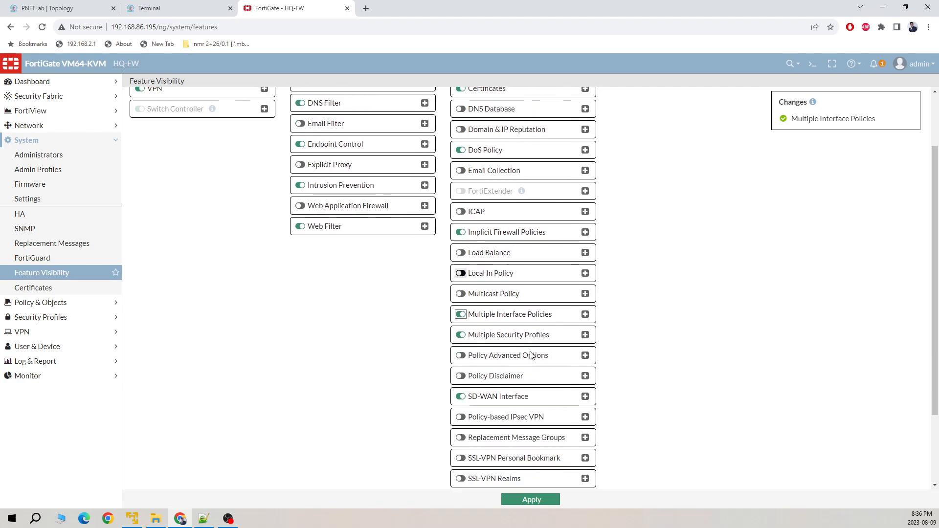
left_click(530, 499)
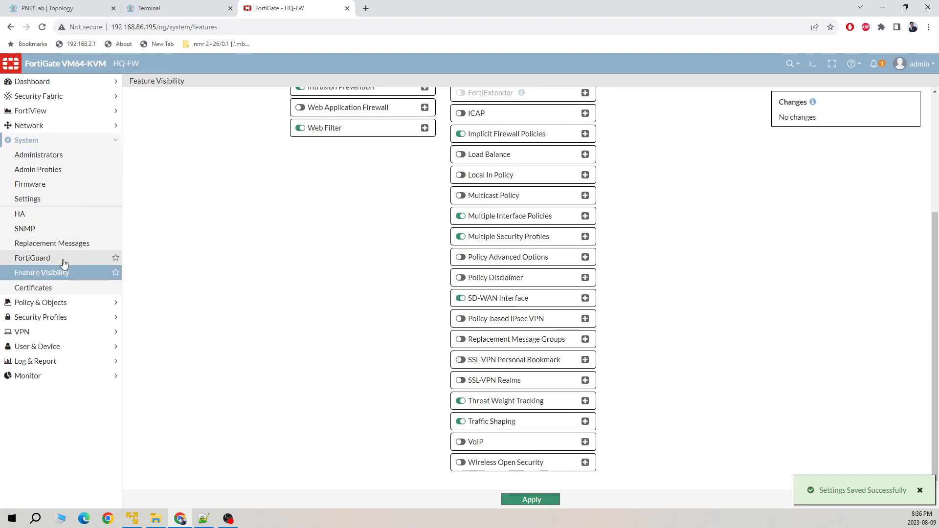
Step: Add dmz (port3) to the incoming interfaces of the lan2wan IPv4 policy and save it
left_click(100, 302)
left_click(114, 169)
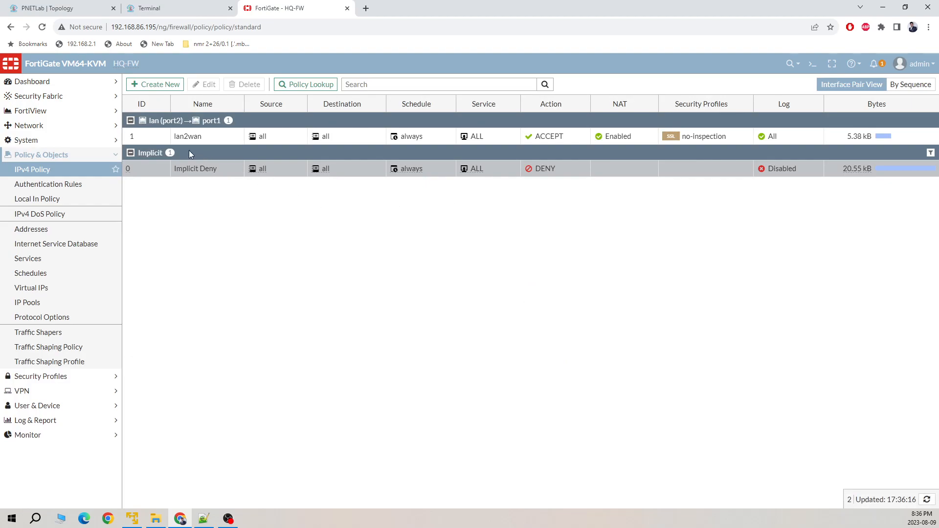
double_click(153, 136)
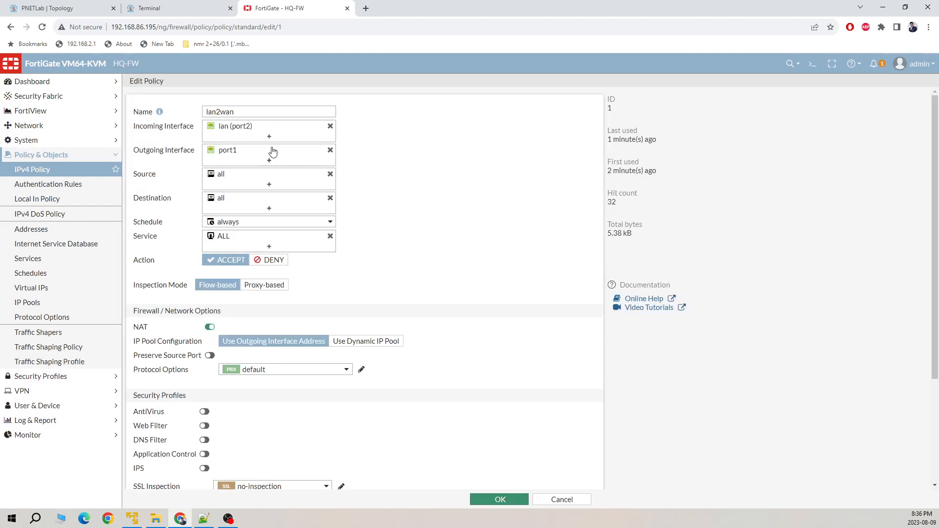
left_click(268, 137)
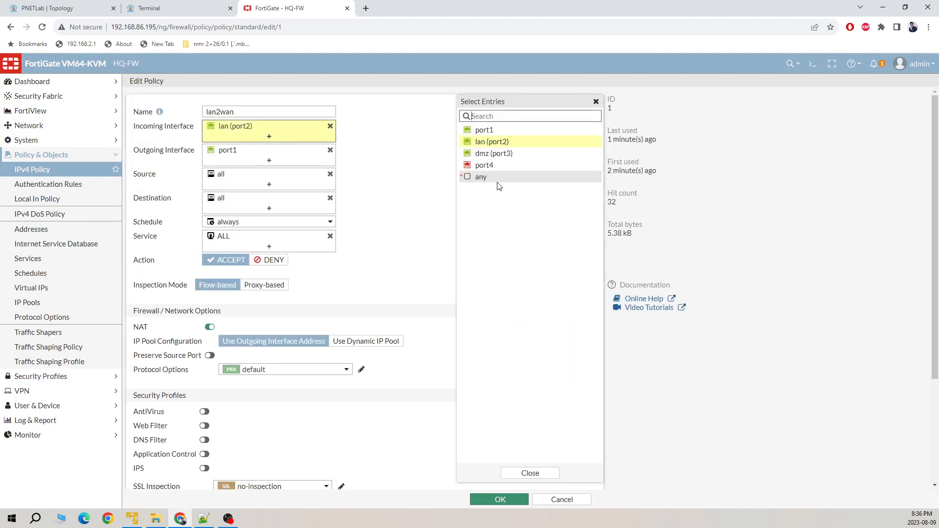
left_click(516, 156)
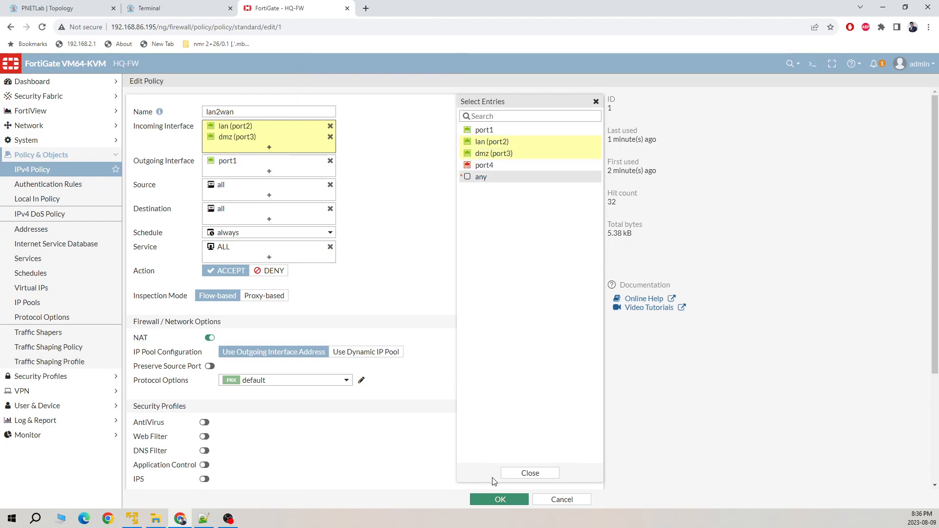
left_click(528, 475)
left_click(499, 500)
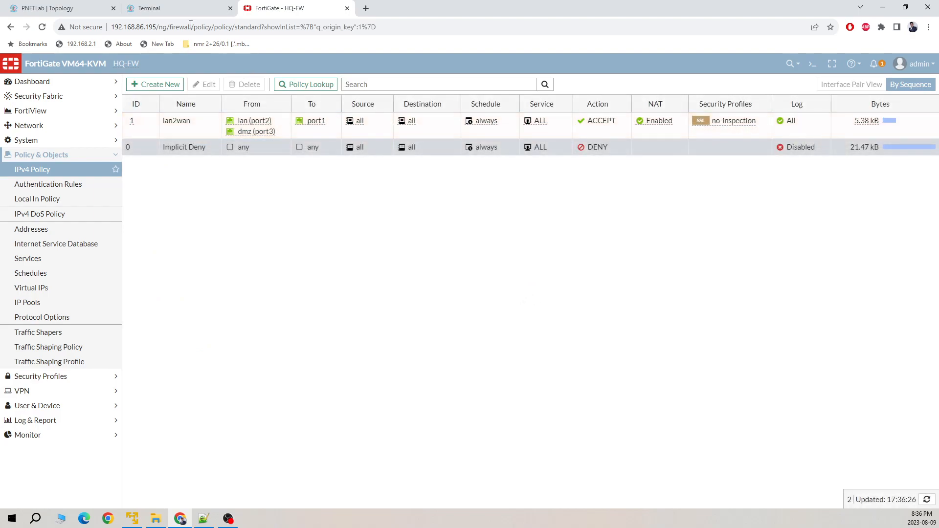
Step: Switch to the terminals, check the pings on VPC9 and VPC7, and start a continuous ping to 8.8.8.8 from VPC3
left_click(169, 8)
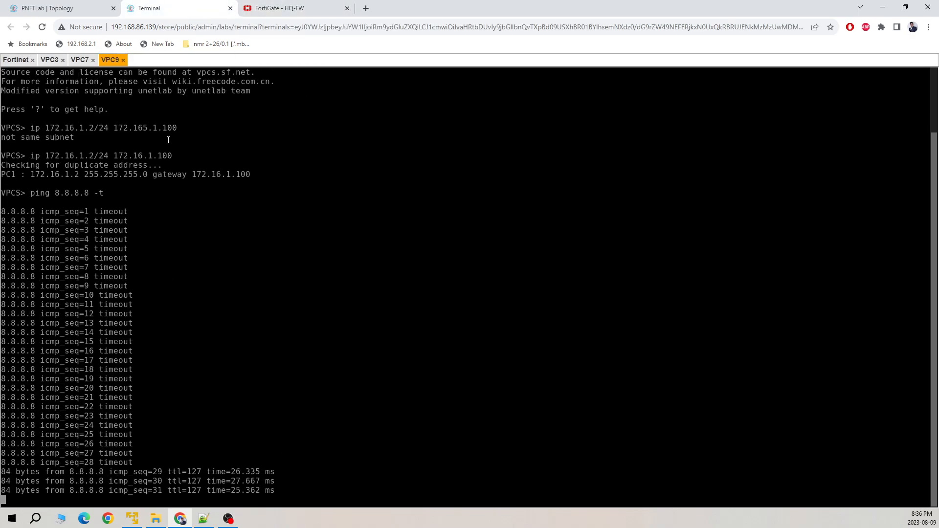
left_click(80, 61)
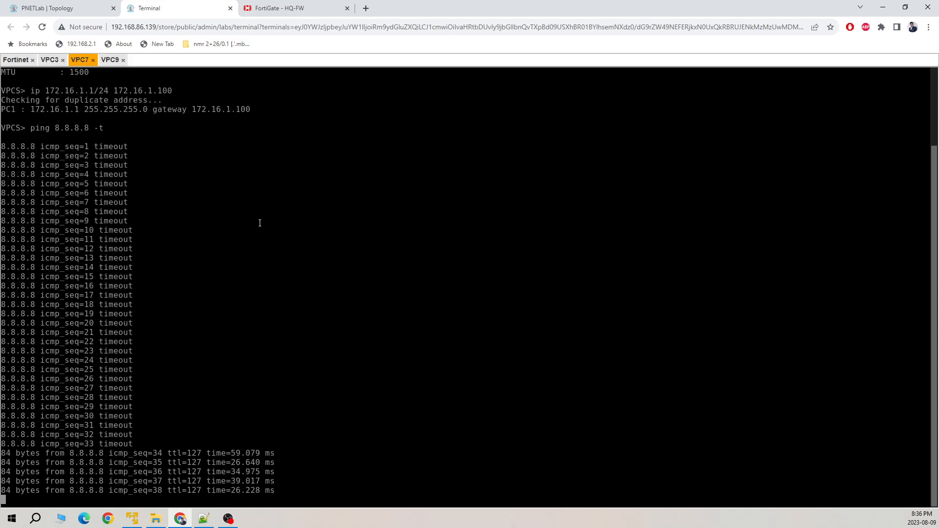
left_click(47, 60)
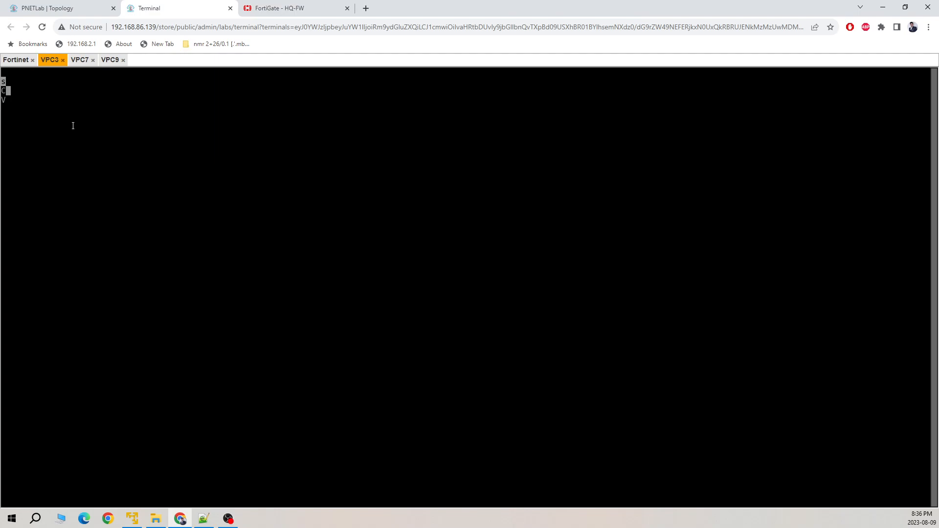
key("Return")
key("Up")
Step: Switch to FortiGate and examine the sources and destinations of all sessions in FortiView
left_click(302, 11)
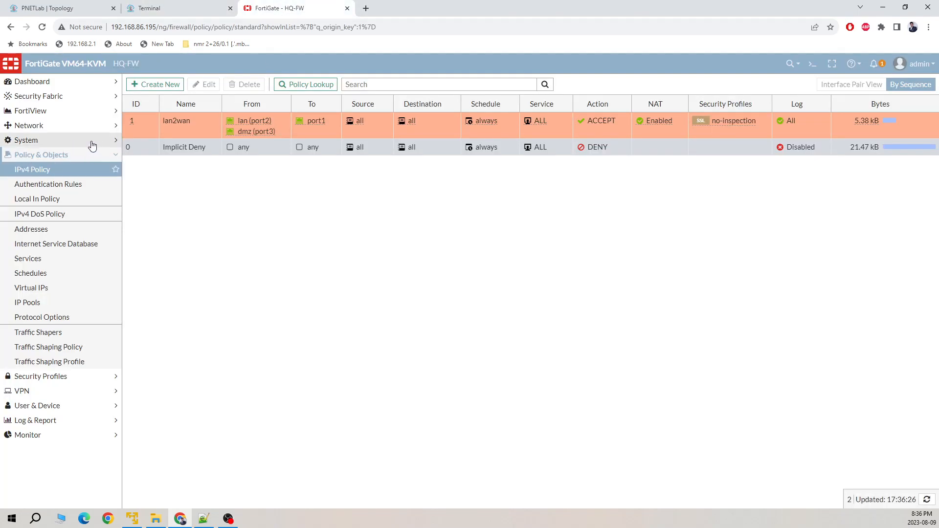
left_click(113, 112)
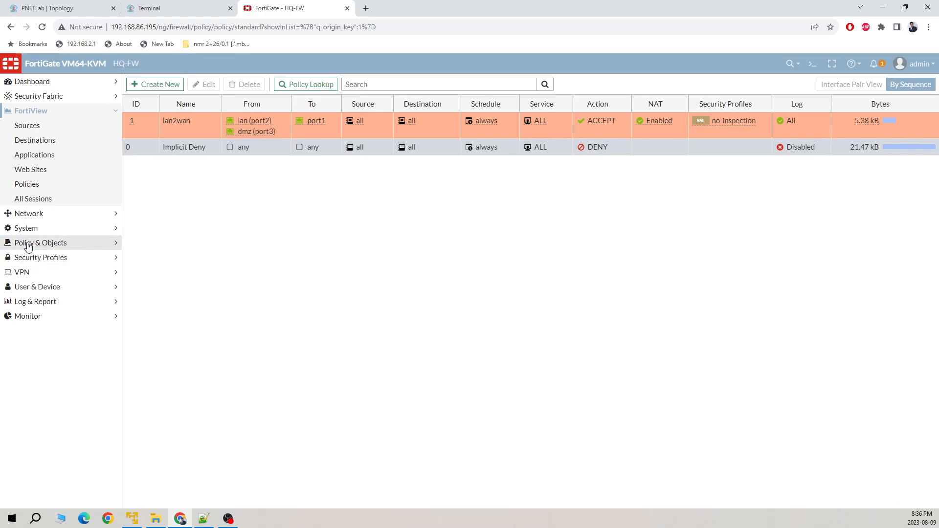
left_click(50, 198)
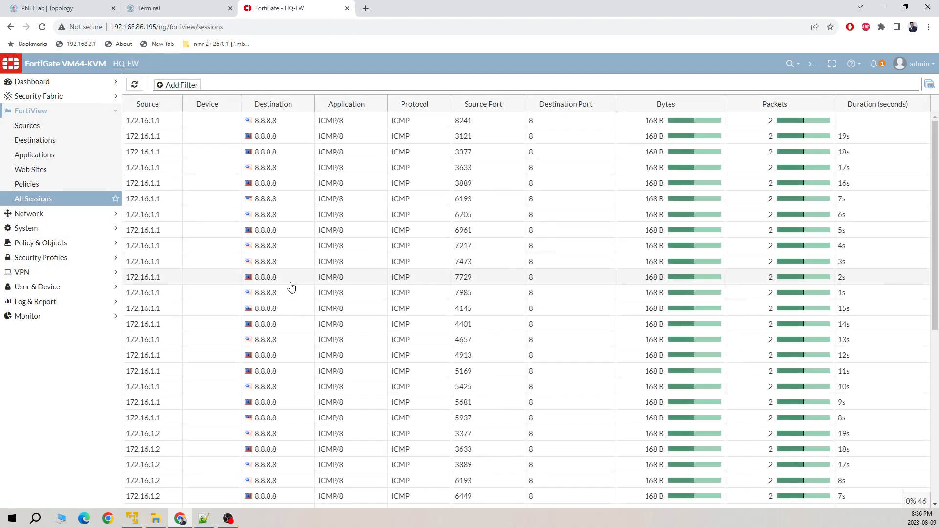
scroll(174, 146, "down", 6)
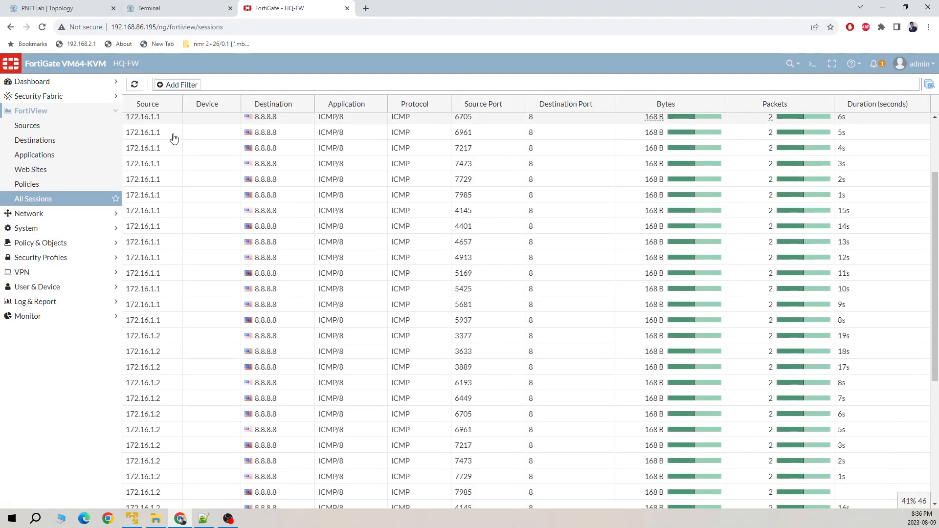
scroll(194, 190, "down", 1)
scroll(166, 470, "down", 1)
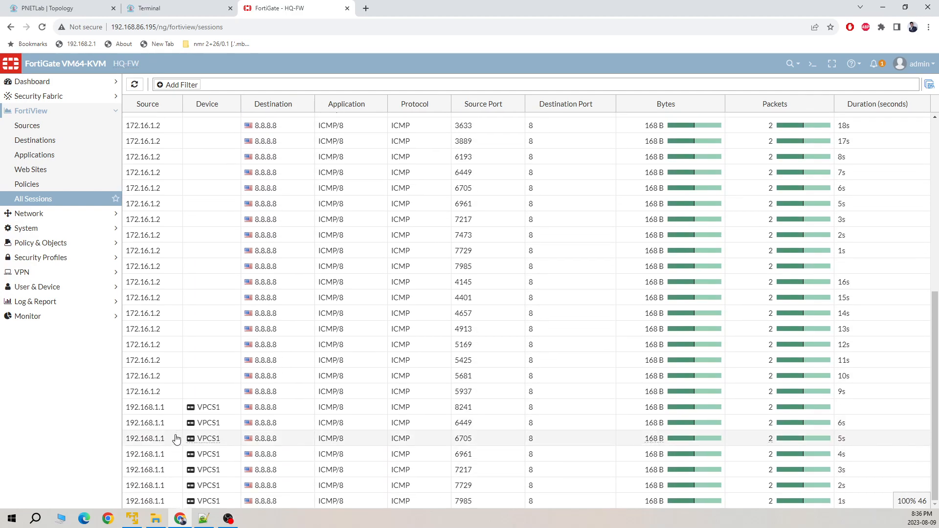
scroll(228, 346, "up", 6)
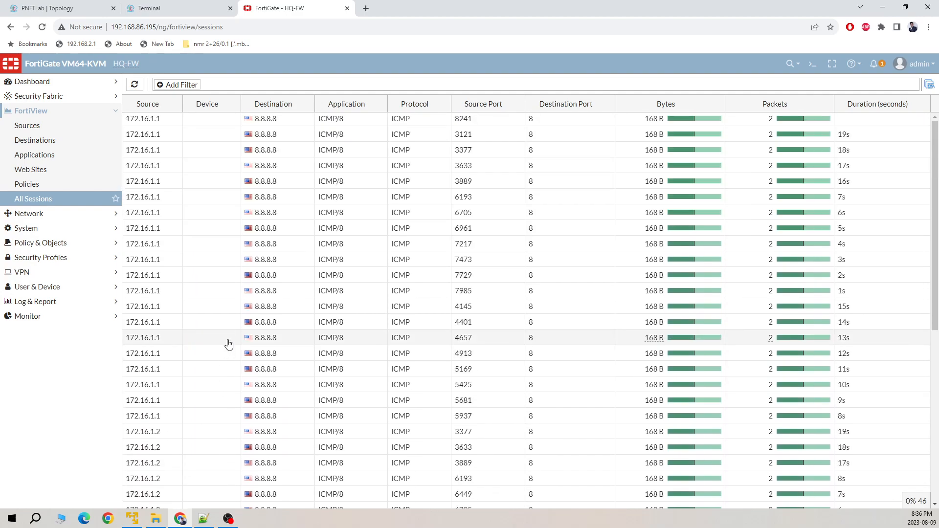
scroll(266, 286, "up", 1)
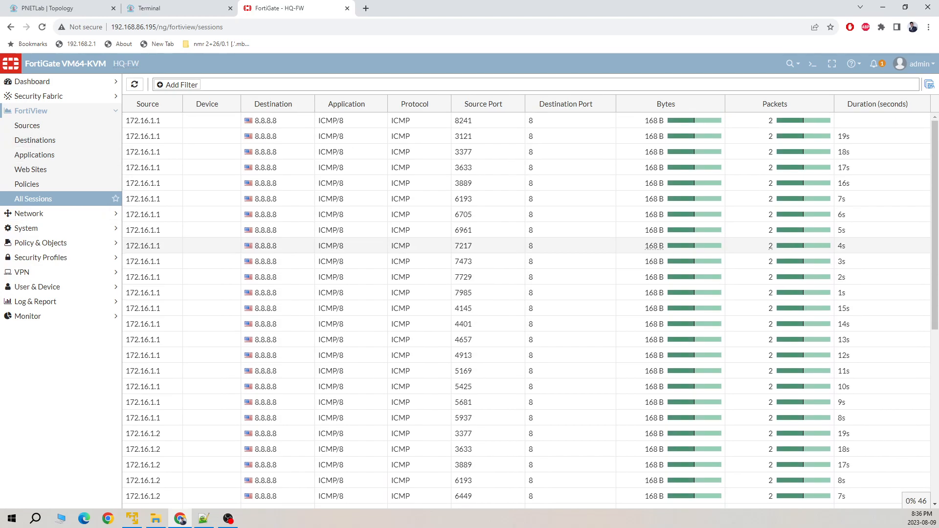
Step: Check VPC3's ping output and review the DMZ nodes and policy requirements in the PNETLab topology
left_click(162, 13)
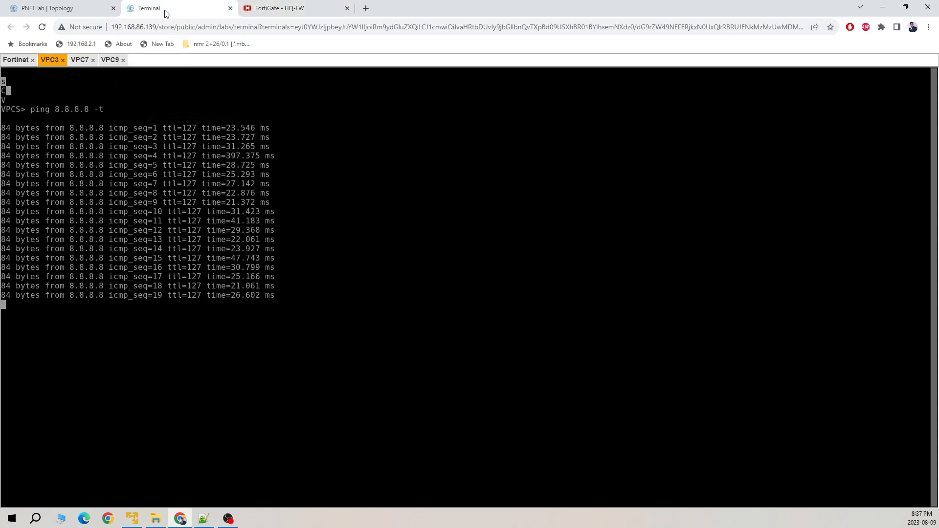
left_click(78, 12)
mouse_move(303, 316)
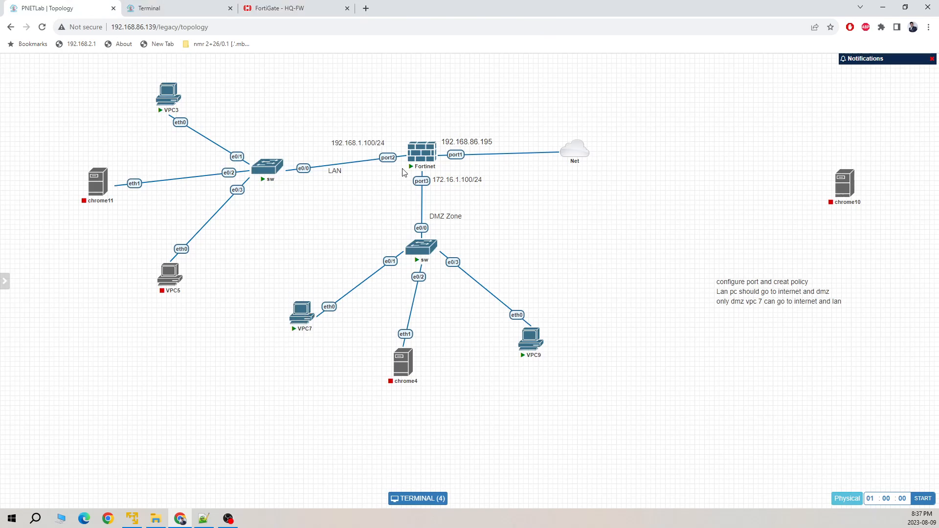
mouse_move(526, 342)
Step: Switch to FortiGate, remove dmz (port3) from the incoming interfaces of the lan2wan IPv4 policy and save it
left_click(285, 13)
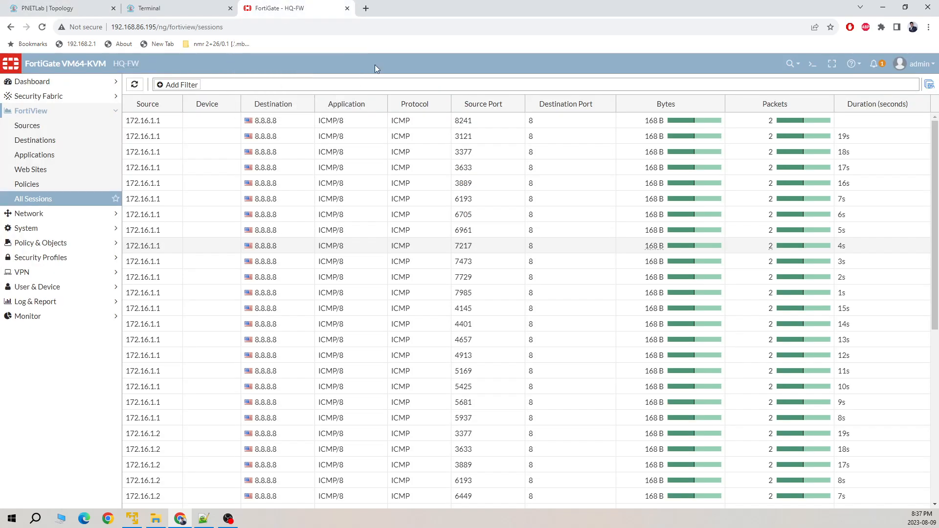
left_click(113, 244)
left_click(45, 171)
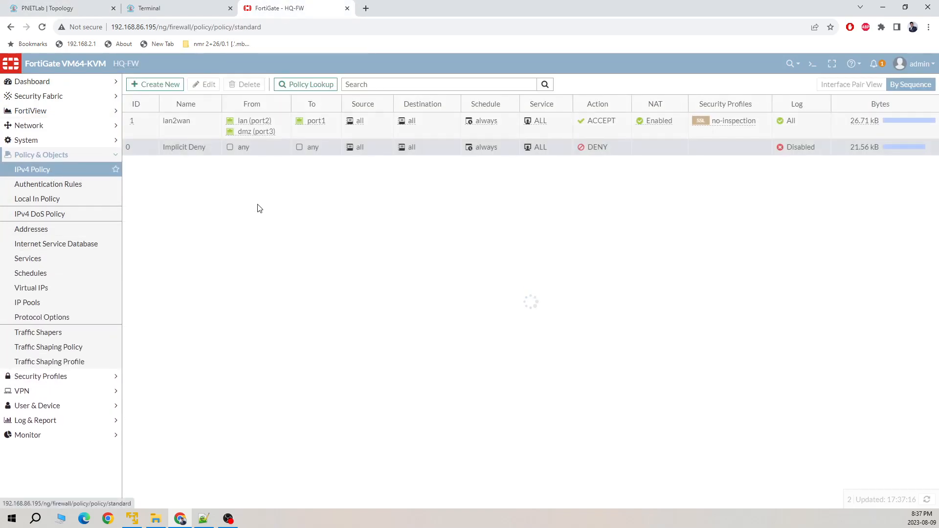
double_click(136, 126)
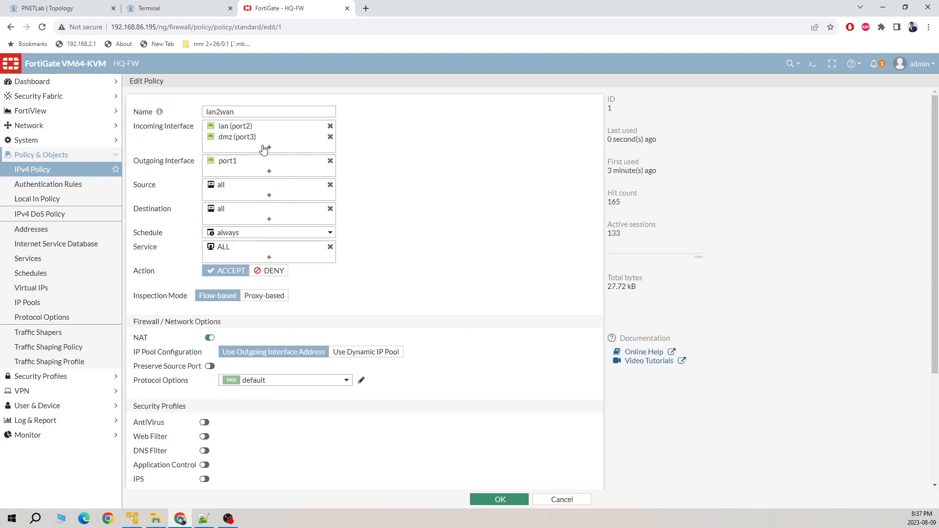
left_click(330, 137)
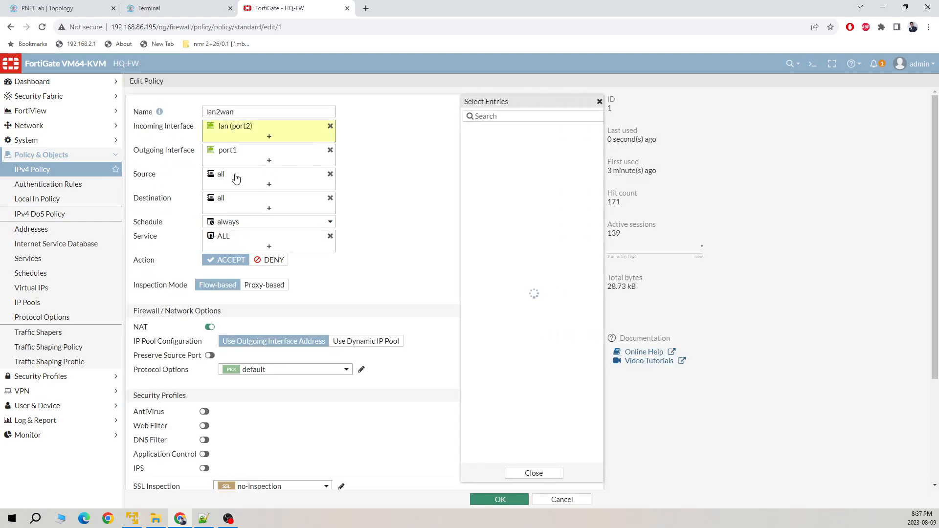
left_click(515, 473)
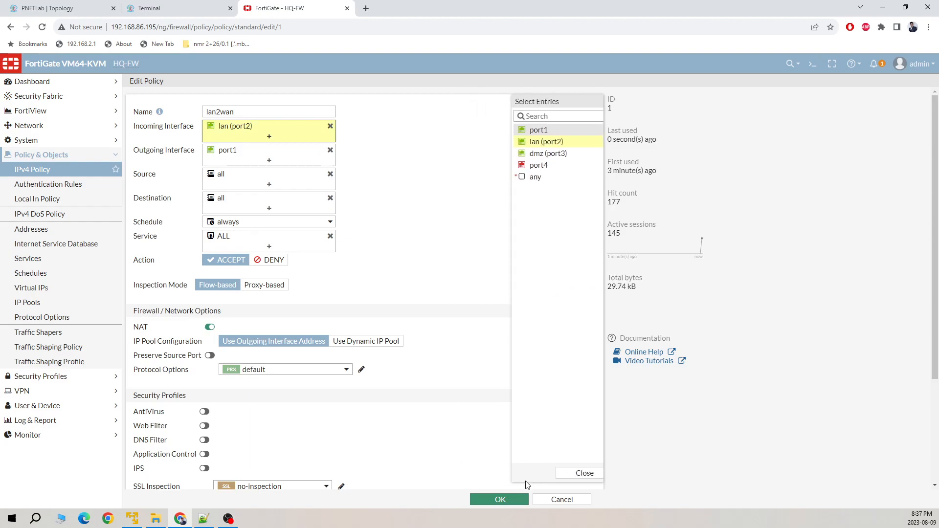
left_click(508, 502)
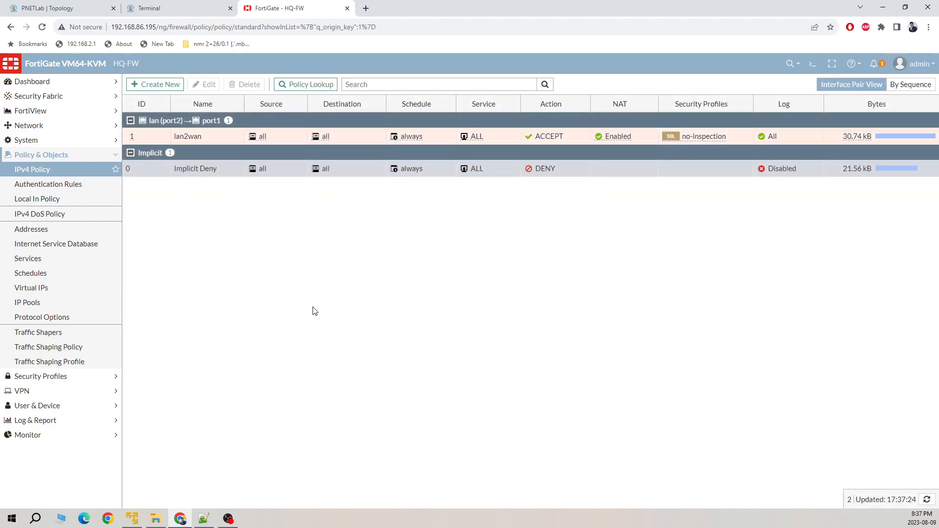
Step: Start a new IPv4 policy named dmz2wan with dmz (port3) as incoming and port1 as outgoing interface
left_click(148, 81)
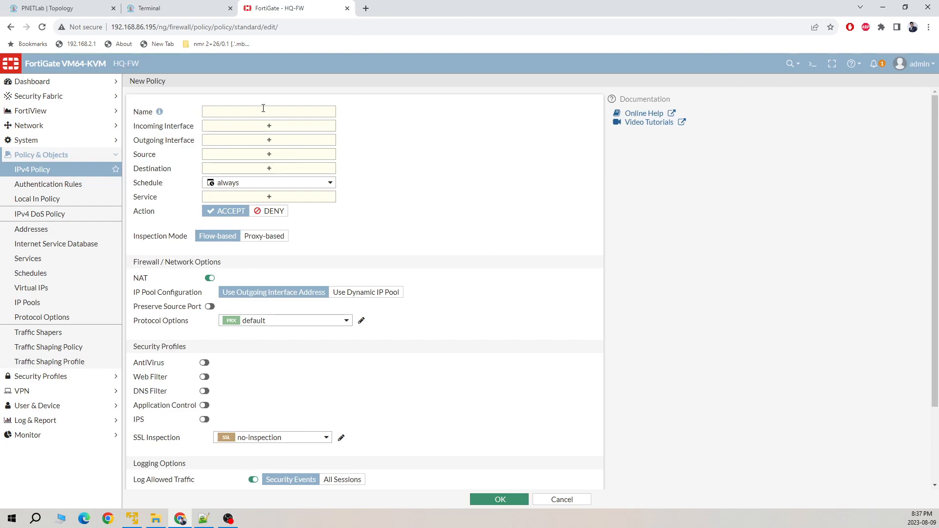
left_click(263, 109)
left_click(258, 129)
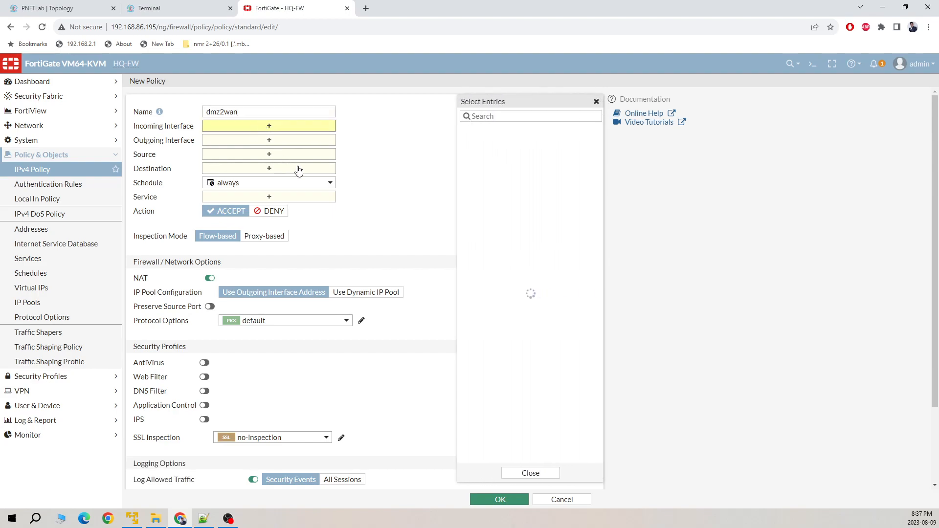
left_click(494, 154)
left_click(289, 151)
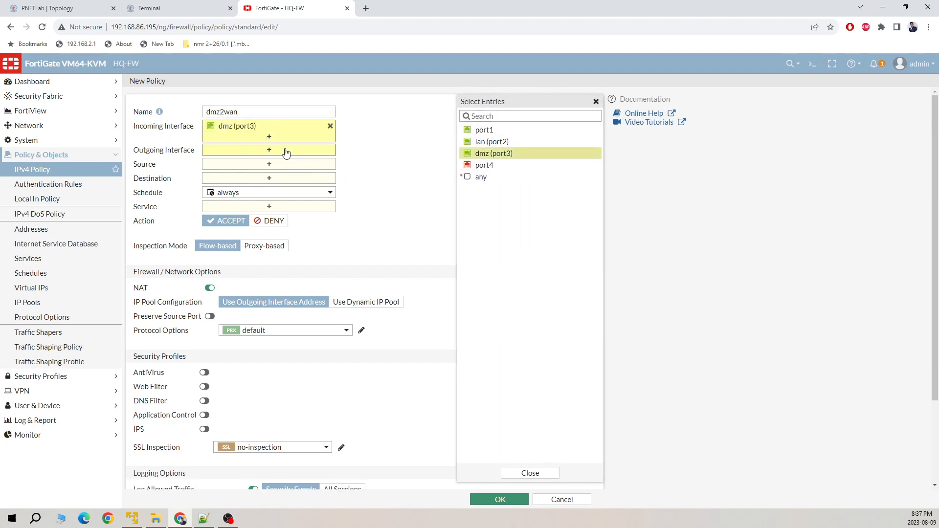
left_click(507, 130)
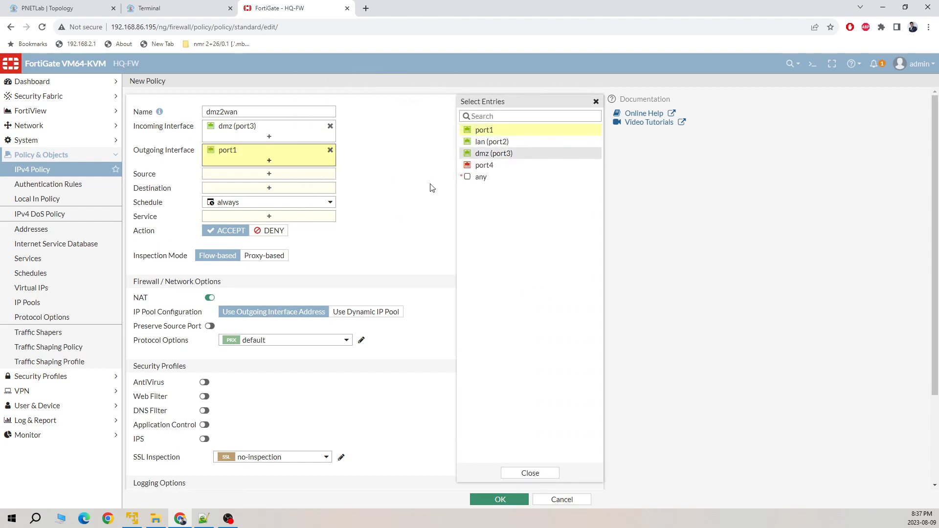
Step: Start a new source address named vpc7 for the policy, with a green color and the type Device (MAC Address)
left_click(254, 175)
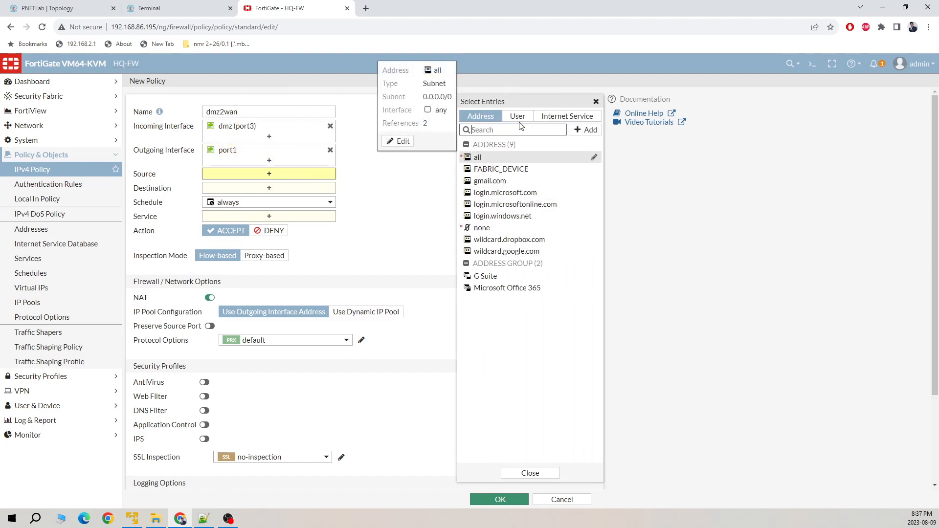
left_click(584, 131)
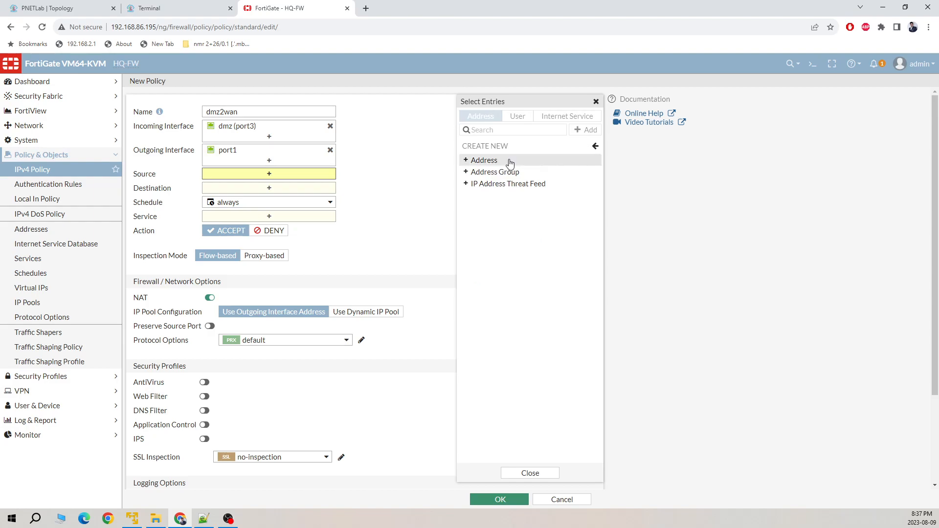
left_click(493, 163)
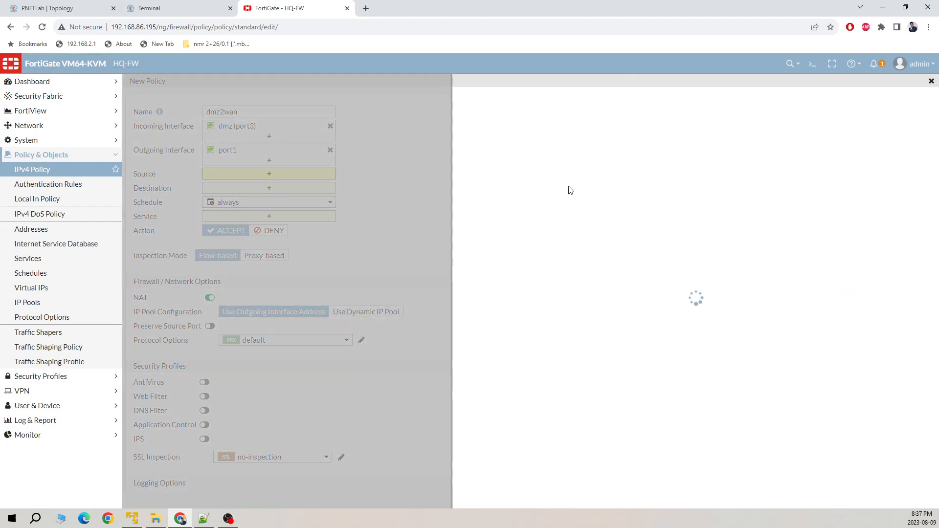
left_click(572, 104)
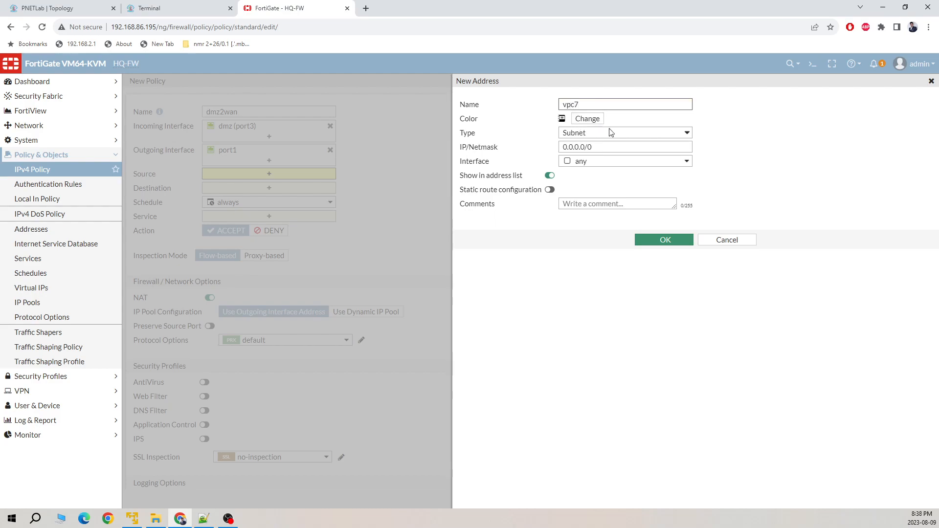
left_click(593, 122)
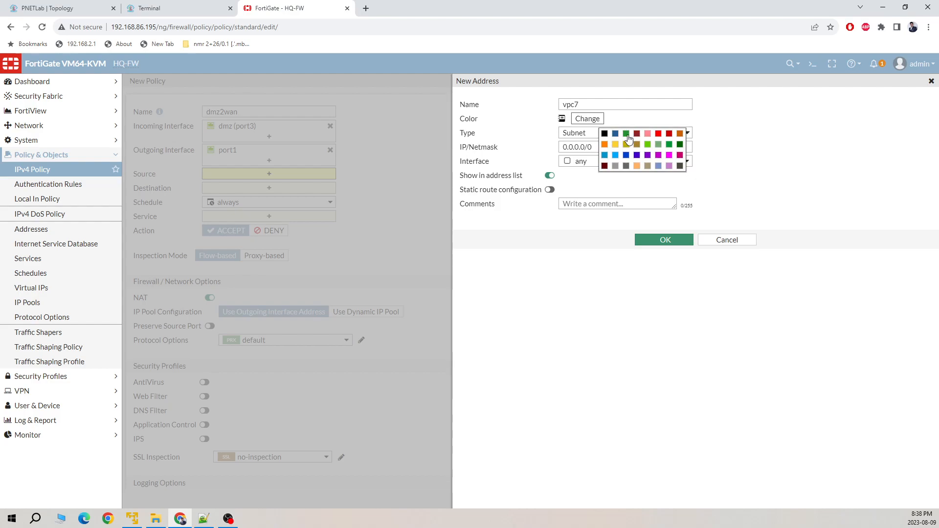
left_click(627, 135)
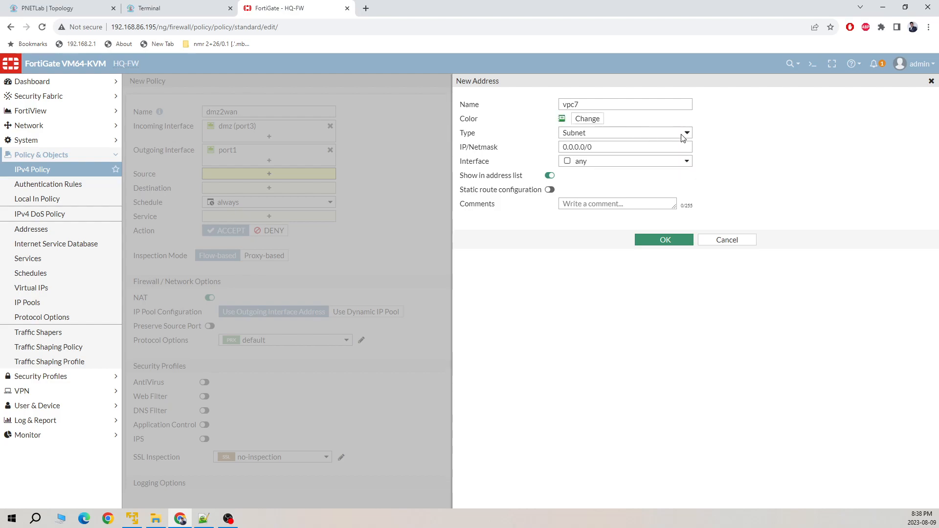
left_click(683, 137)
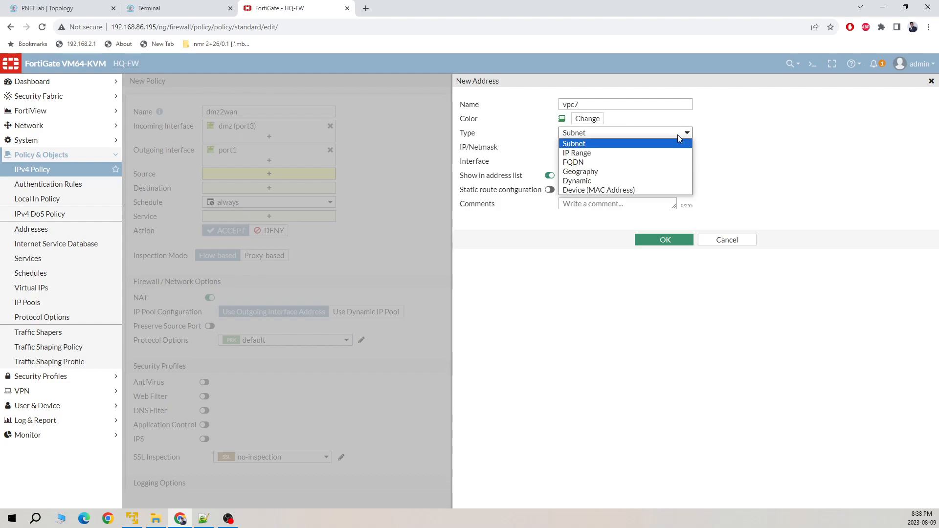
left_click(636, 191)
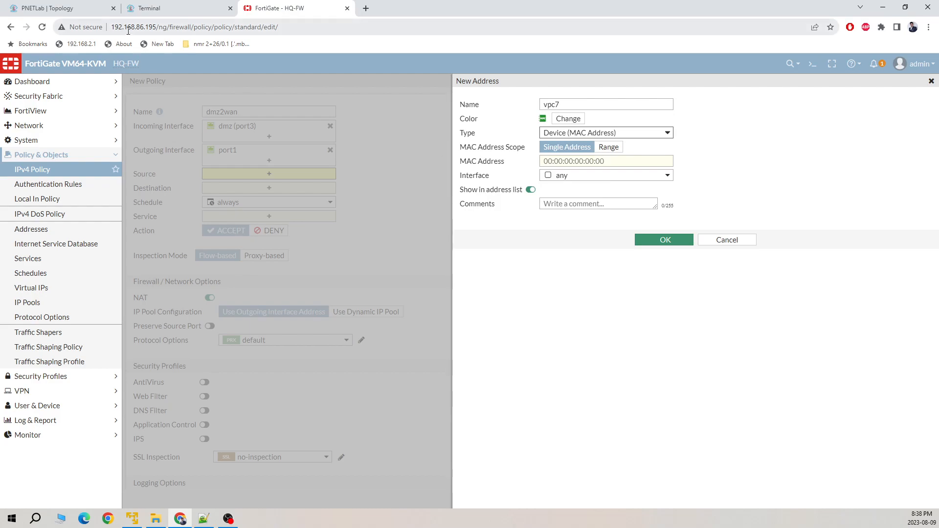
Step: Switch to VPC7's terminal, stop its ping, display its IP settings with "sh ip" and copy its MAC address
left_click(162, 9)
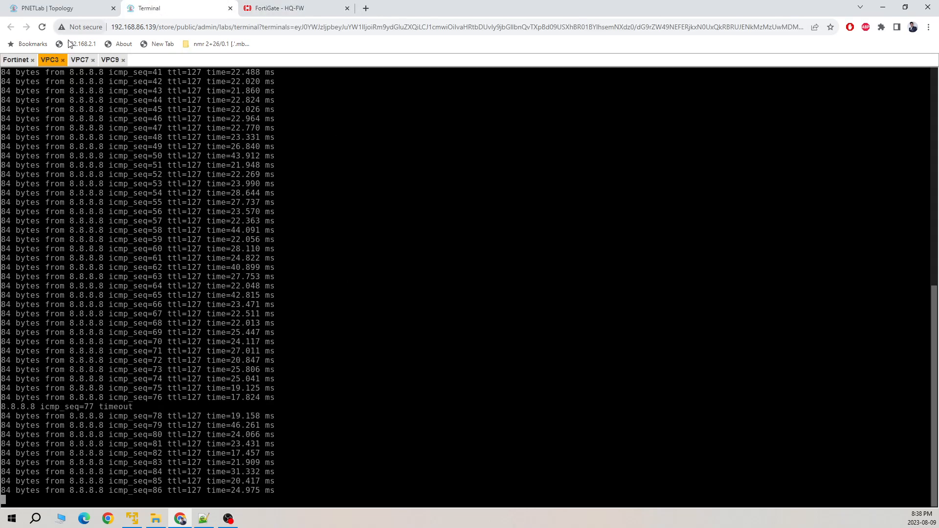
left_click(81, 60)
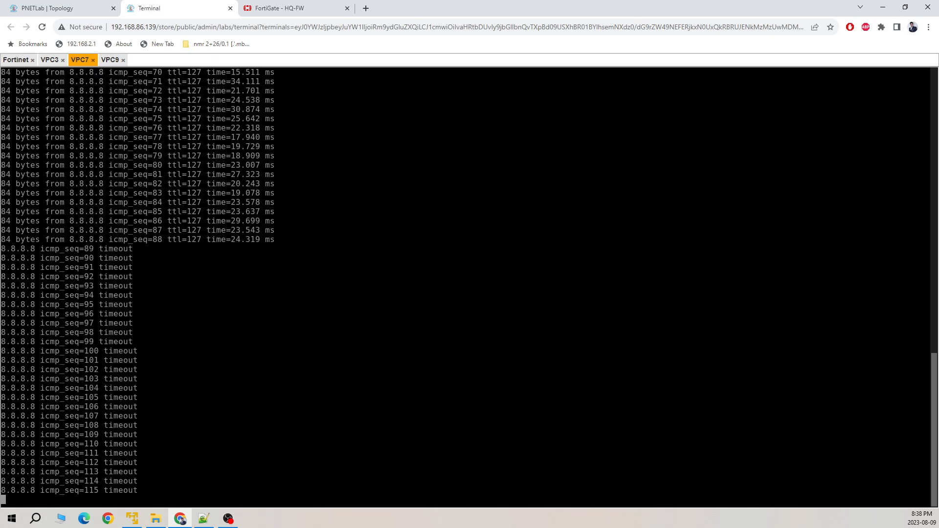
key("ctrl+c")
key("Return")
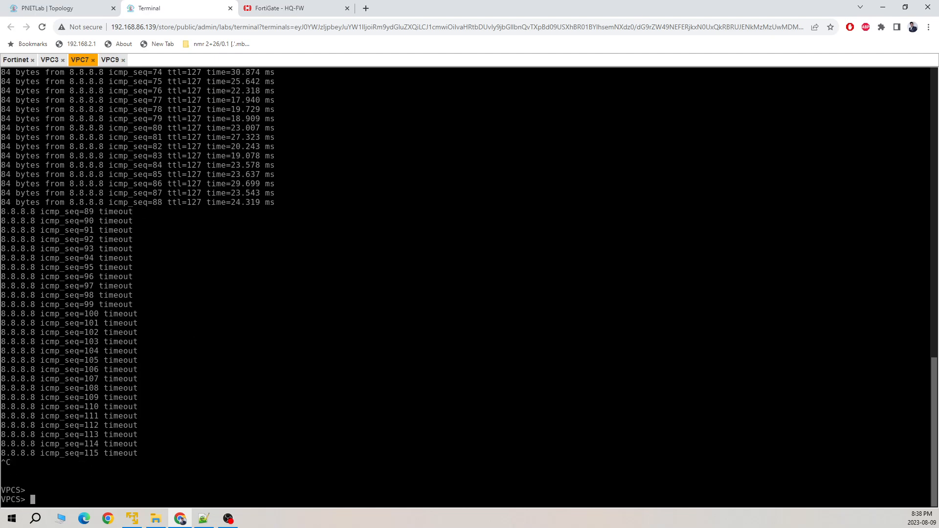
type("sh ip")
key("Return")
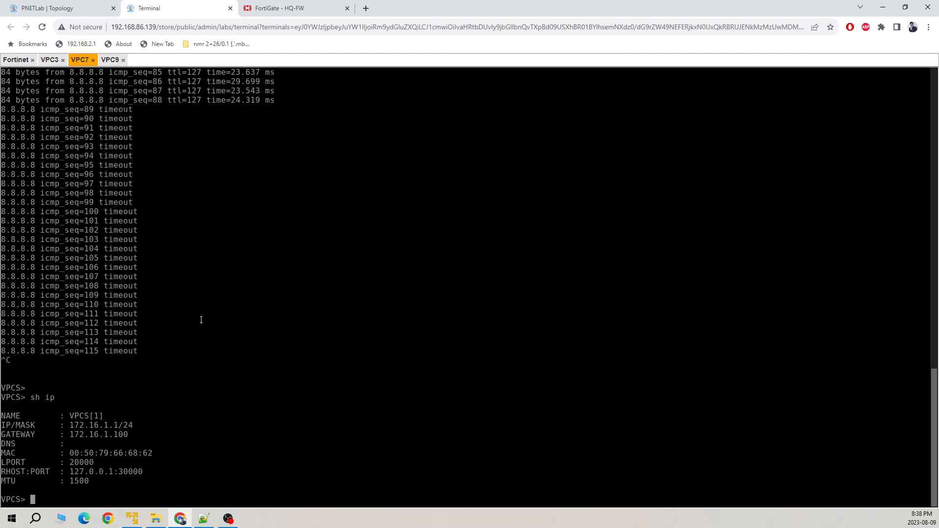
left_click_drag(158, 455, 72, 453)
key("ctrl+v")
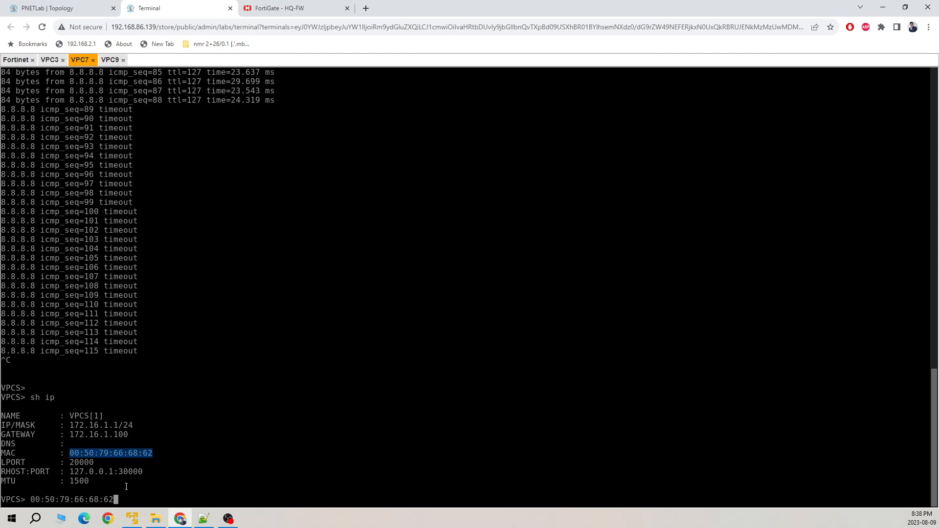
Step: Switch to FortiGate and set the new vpc7 address's MAC address to 00:50:79:66:68:62, checking it against VPC7's terminal
left_click_drag(124, 493, 33, 503)
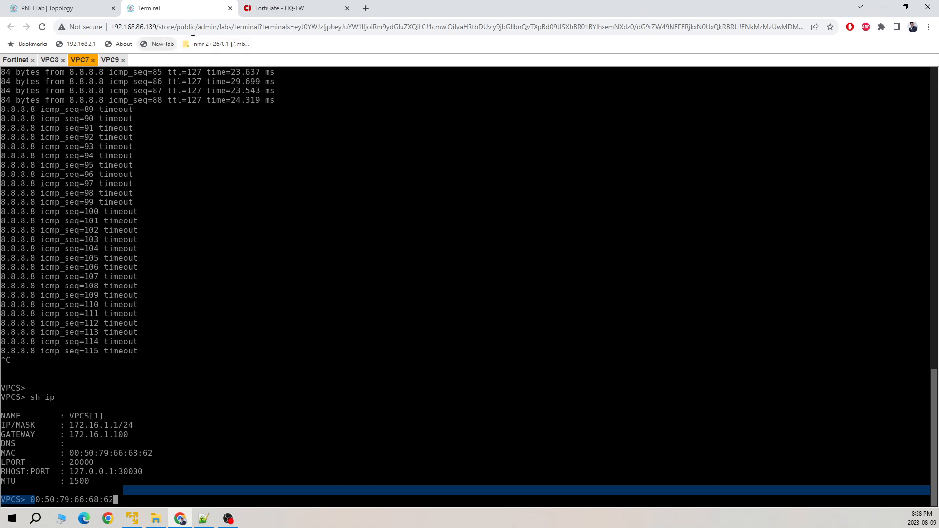
left_click(277, 12)
left_click(570, 161)
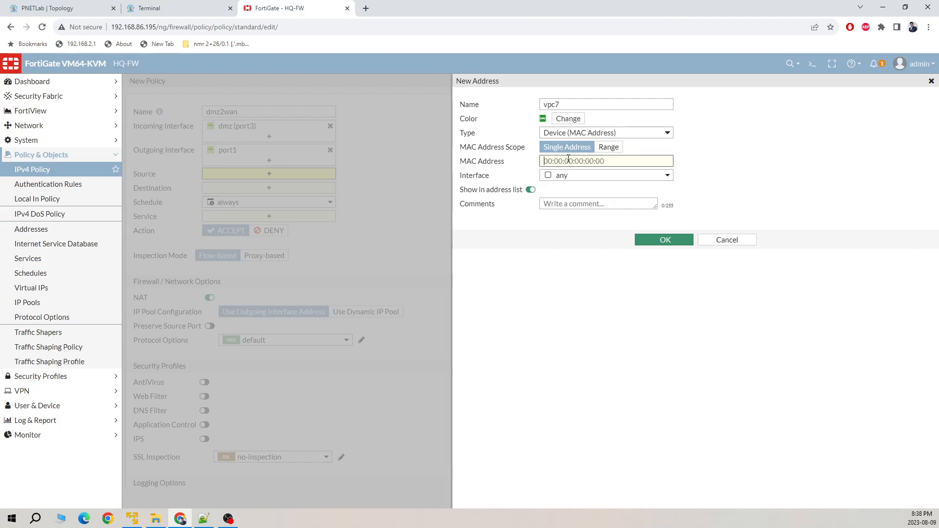
type("005")
type(":")
key("Right")
key("Right")
type(":")
left_click(176, 12)
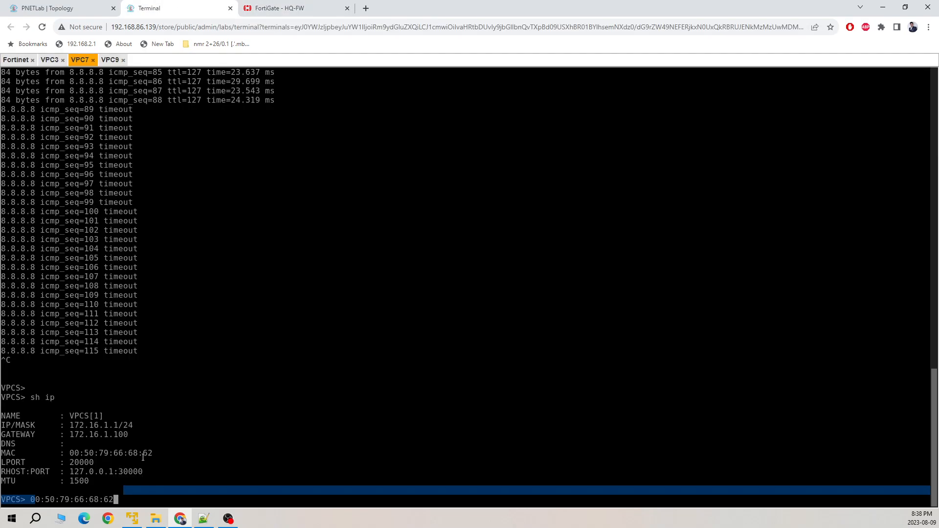
left_click(315, 10)
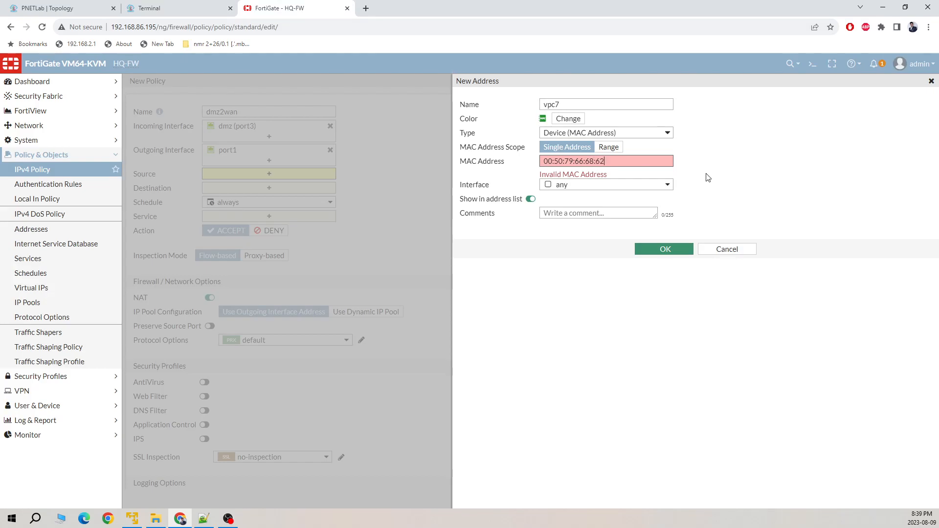
left_click(755, 174)
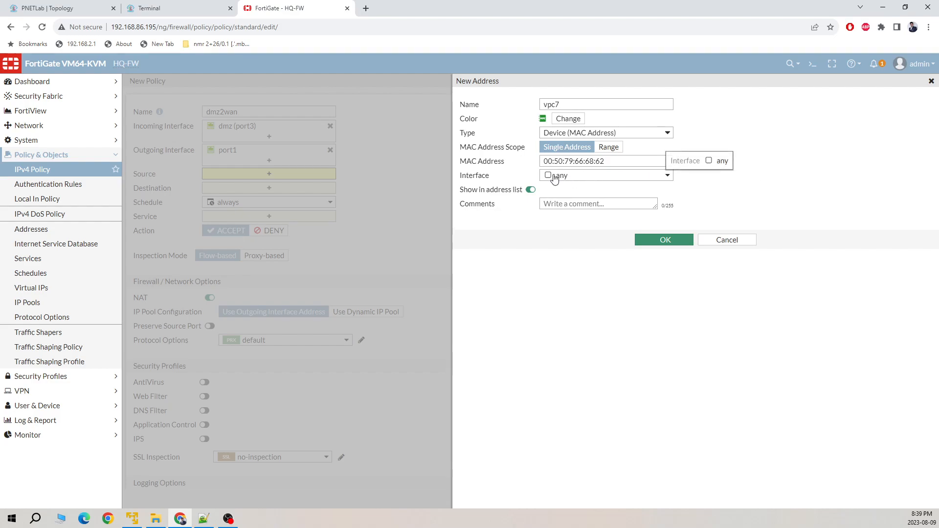
Step: Save the vpc7 address with its interface left at any, and add it as the source of the dmz2wan policy
left_click(602, 175)
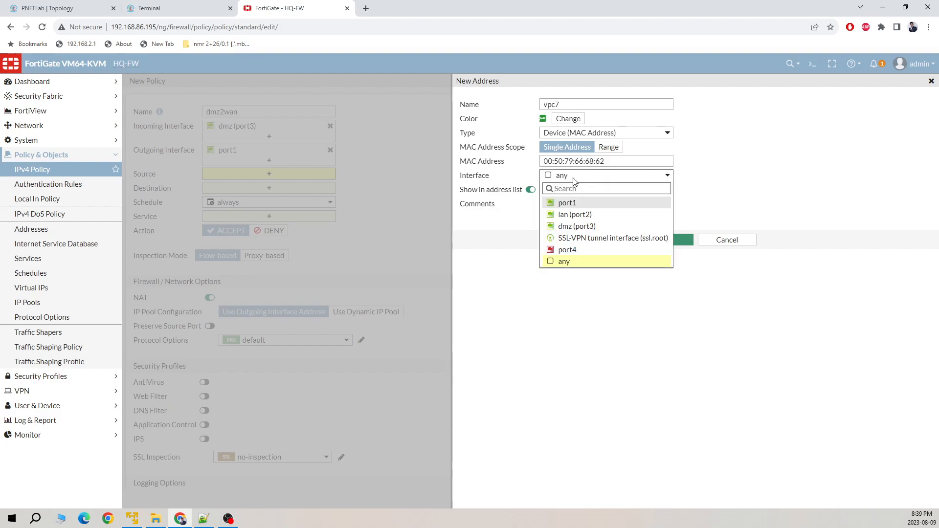
left_click(824, 171)
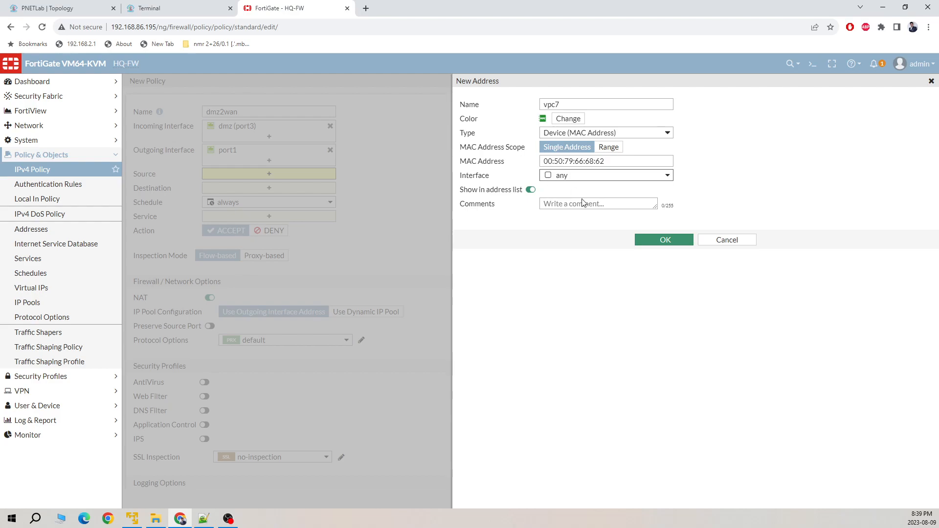
left_click(571, 203)
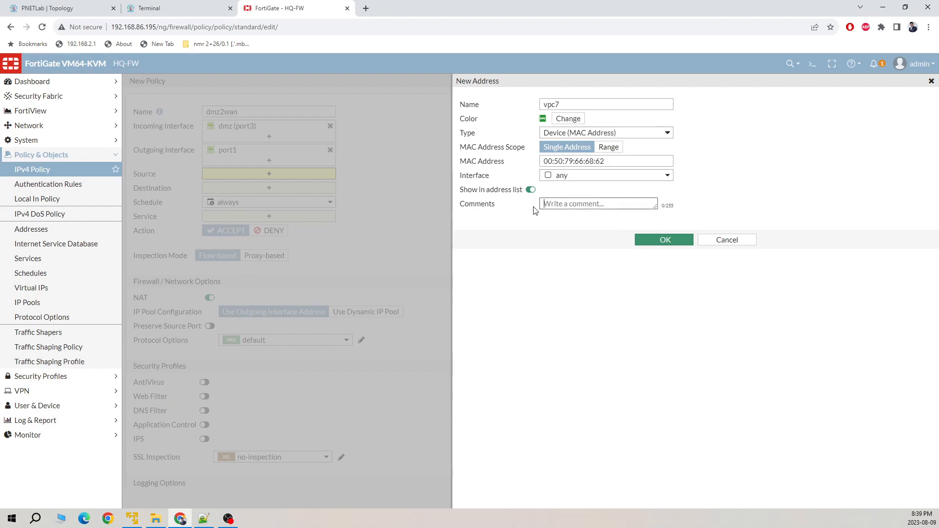
left_click(675, 239)
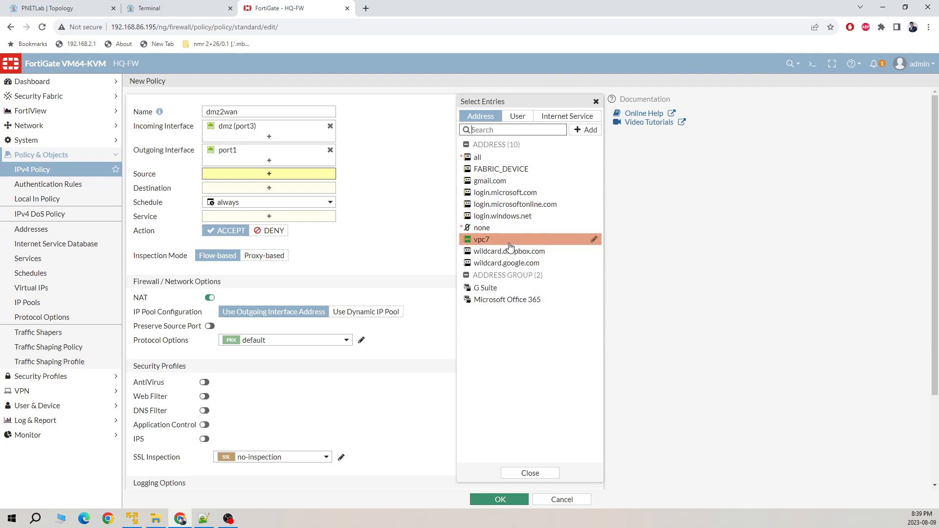
left_click_drag(509, 246, 269, 172)
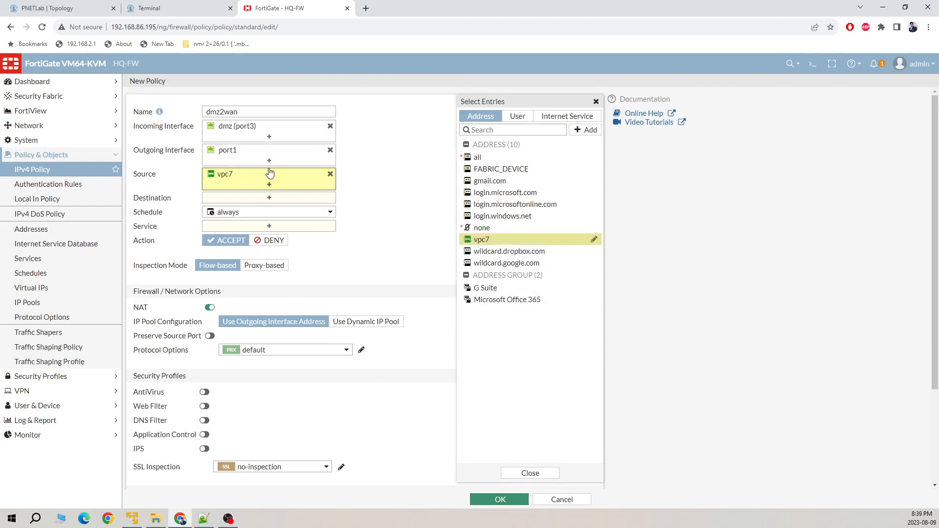
Step: Set the dmz2wan policy's destination to all and its service to ALL
left_click(263, 201)
left_click(96, 9)
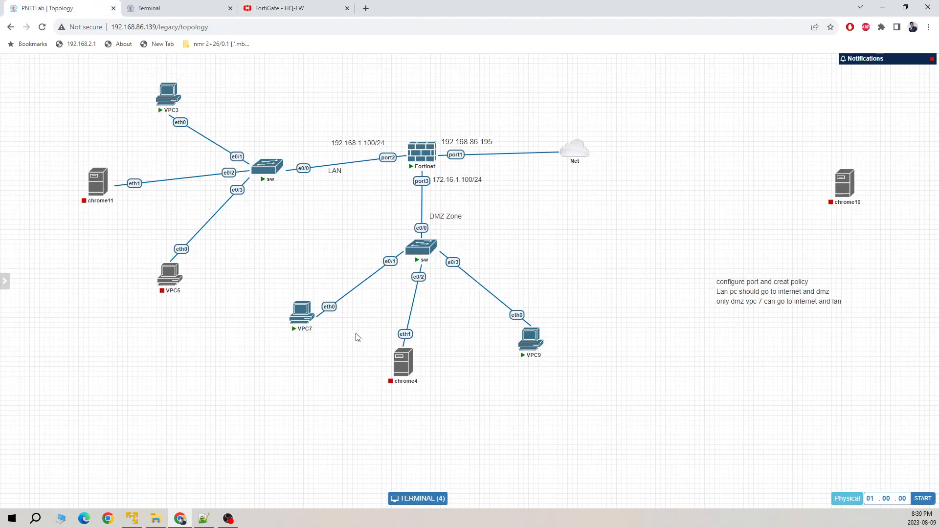
left_click(274, 9)
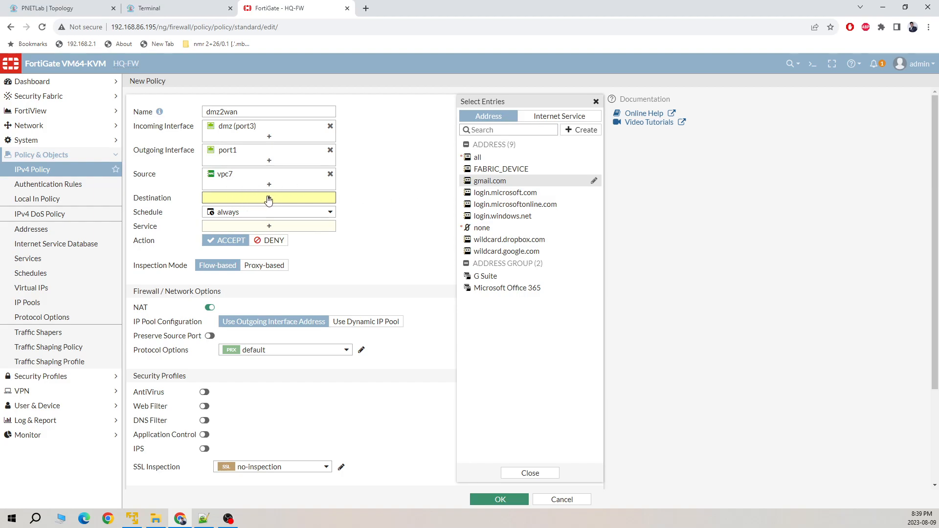
mouse_move(541, 159)
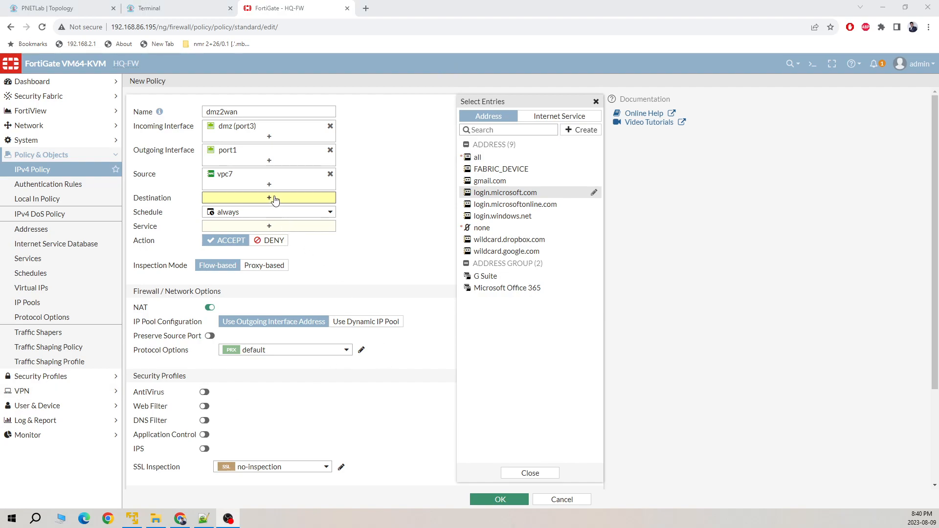
left_click(500, 157)
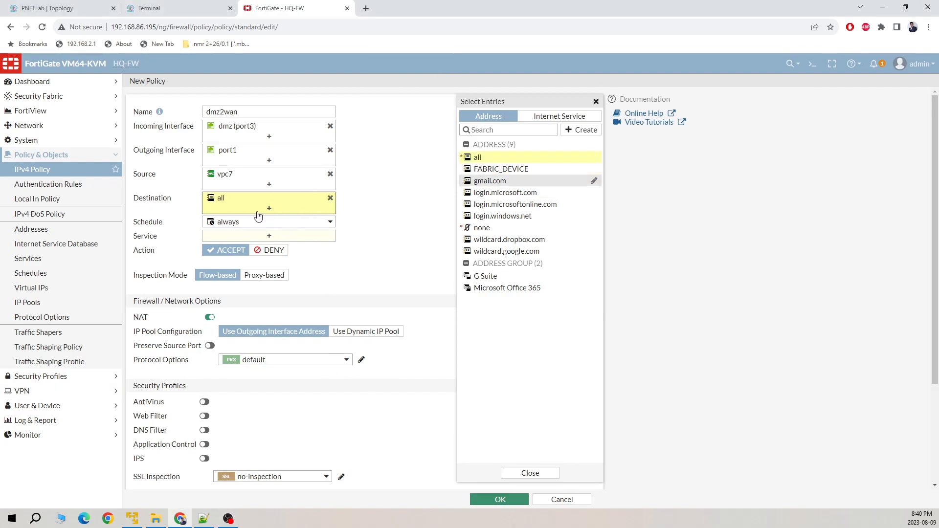
mouse_move(269, 226)
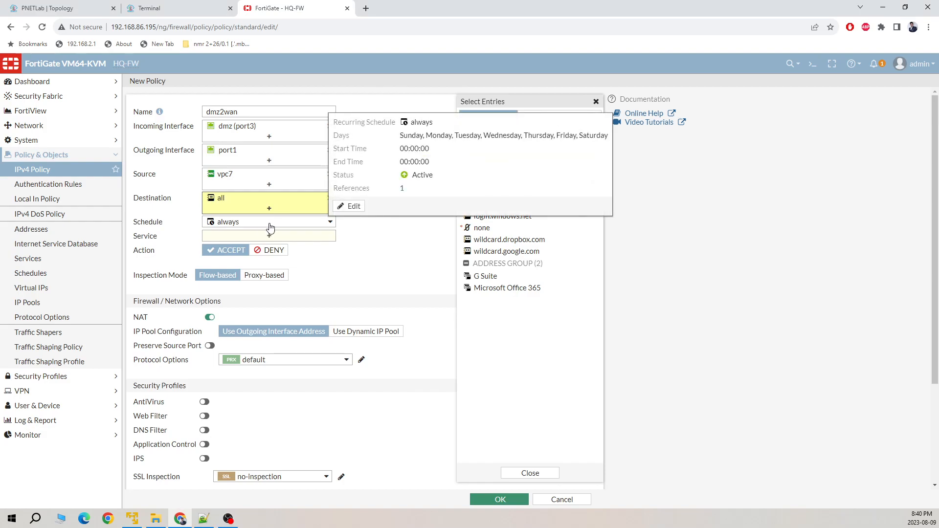
left_click(269, 237)
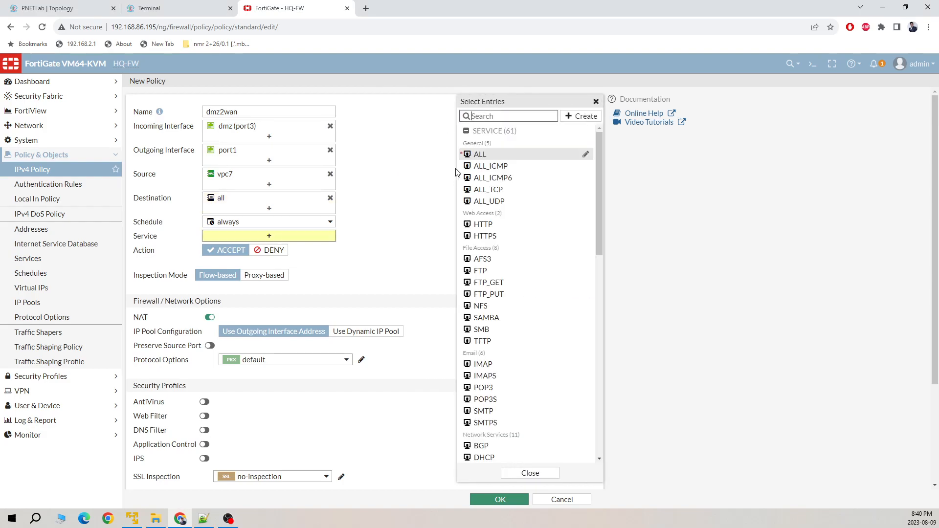
left_click(478, 154)
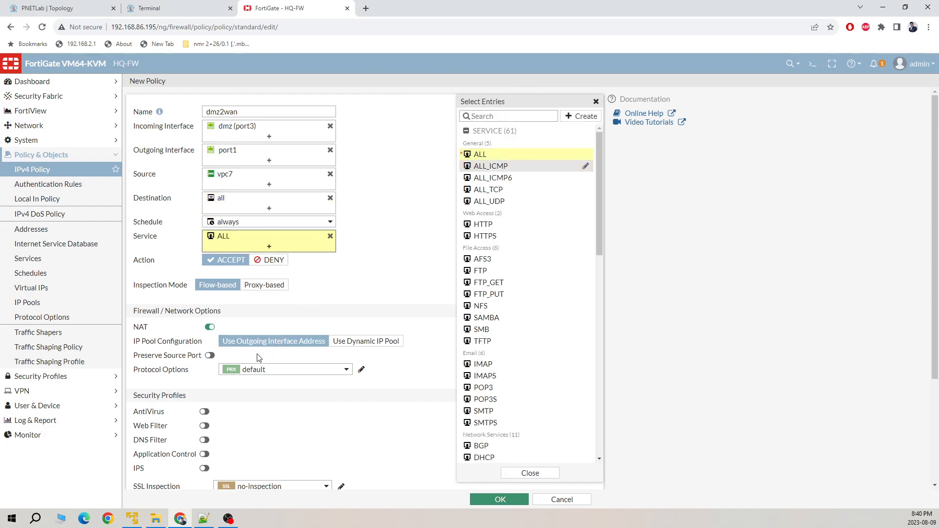
Step: Log all sessions for allowed traffic in the dmz2wan policy and save the policy
scroll(262, 356, "down", 3)
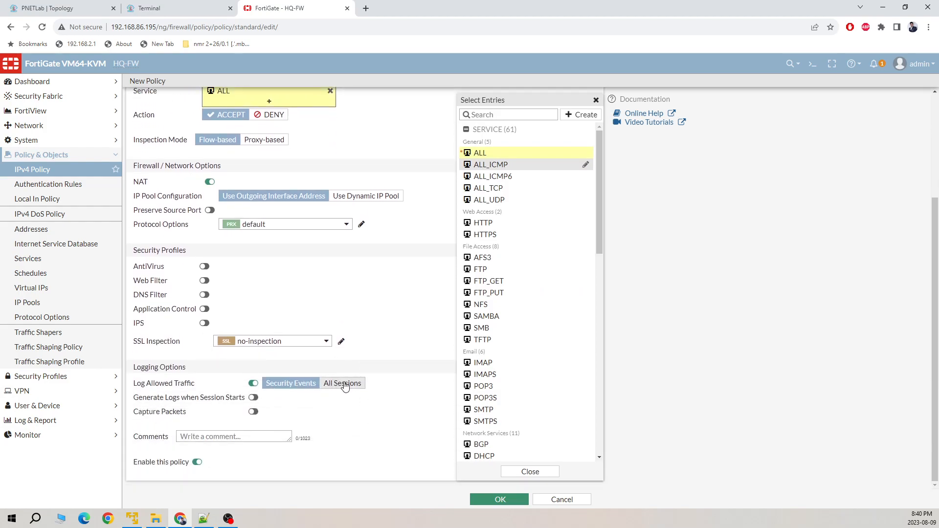
left_click(344, 385)
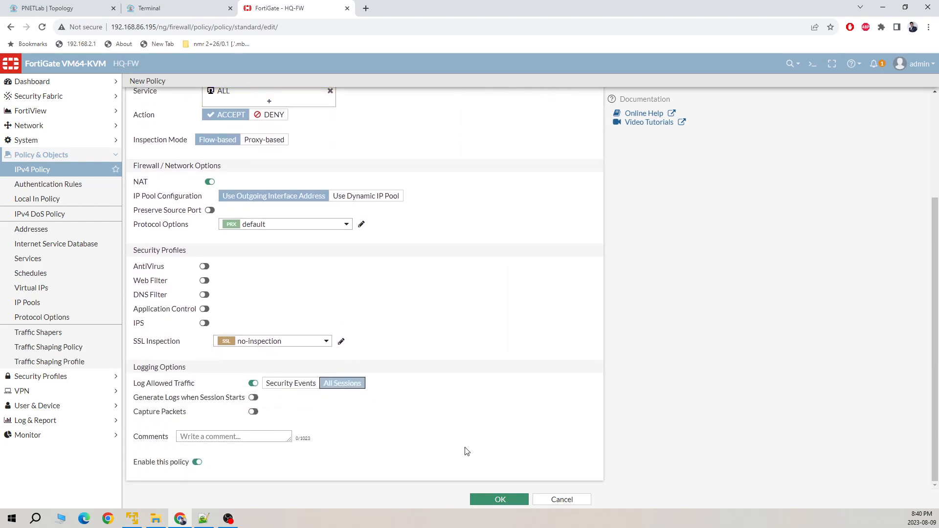
left_click(229, 439)
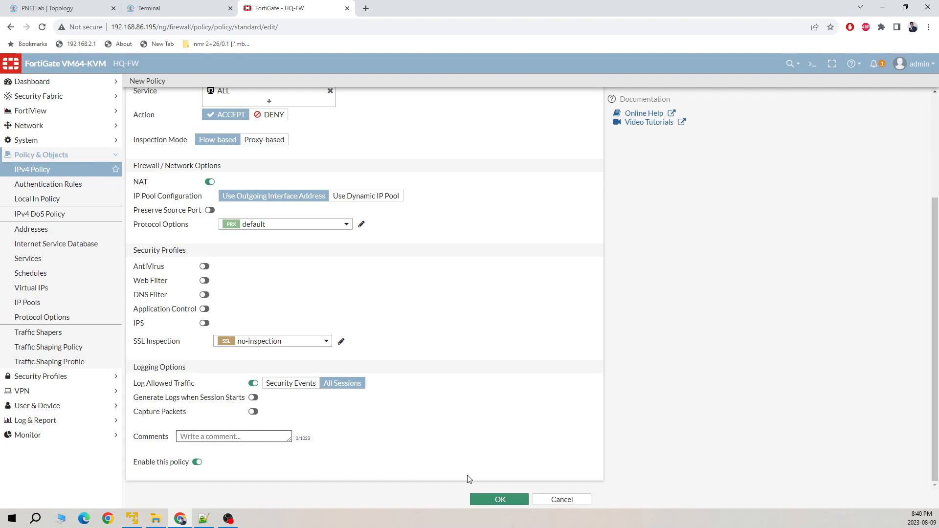
left_click(507, 498)
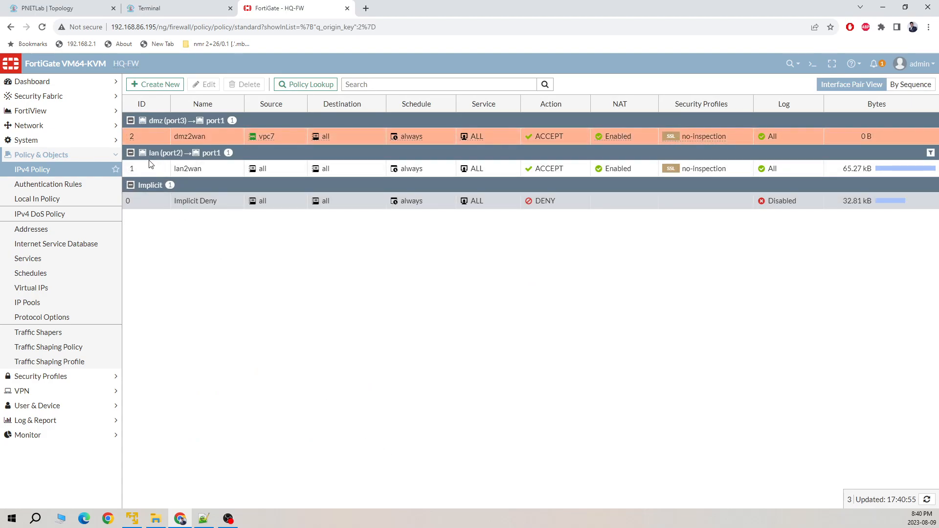
Step: Switch to VPC7's terminal, clear the pasted MAC address from the prompt and run "ping 8.8.8.8 -t"
left_click(171, 8)
left_click(255, 410)
key("BackSpace")
key("BackSpace")
key("BackSpace")
key("BackSpace")
key("BackSpace")
key("BackSpace")
key("BackSpace")
key("BackSpace")
key("BackSpace")
key("BackSpace")
key("BackSpace")
key("BackSpace")
key("BackSpace")
key("BackSpace")
key("BackSpace")
key("BackSpace")
key("BackSpace")
key("Up")
key("Up")
key("Return")
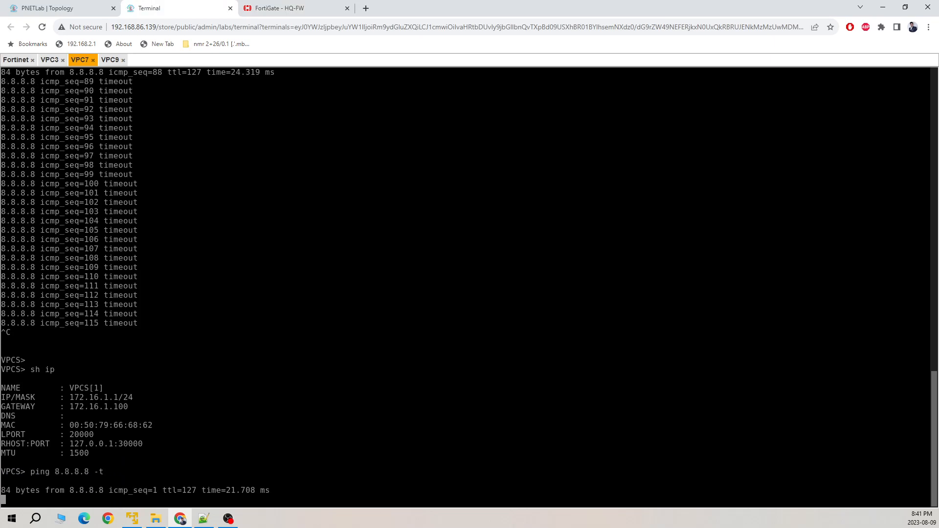
Step: Check VPC9's running ping to 8.8.8.8 and locate VPC9 in the PNETLab topology
left_click(110, 60)
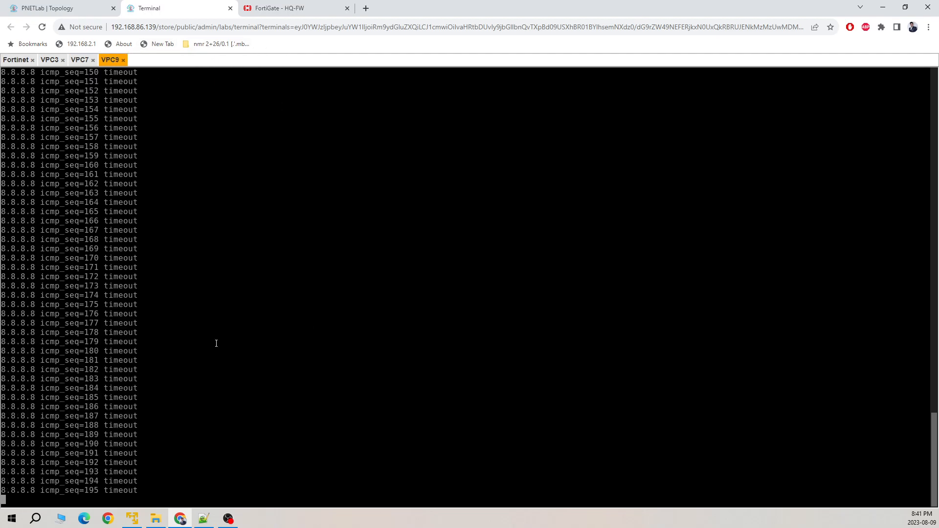
left_click(48, 9)
mouse_move(535, 353)
Step: Return to VPC7's terminal, stop its ping and test access to the LAN node VPC3 with "ping 192.168.1.1"
left_click(185, 15)
left_click(79, 61)
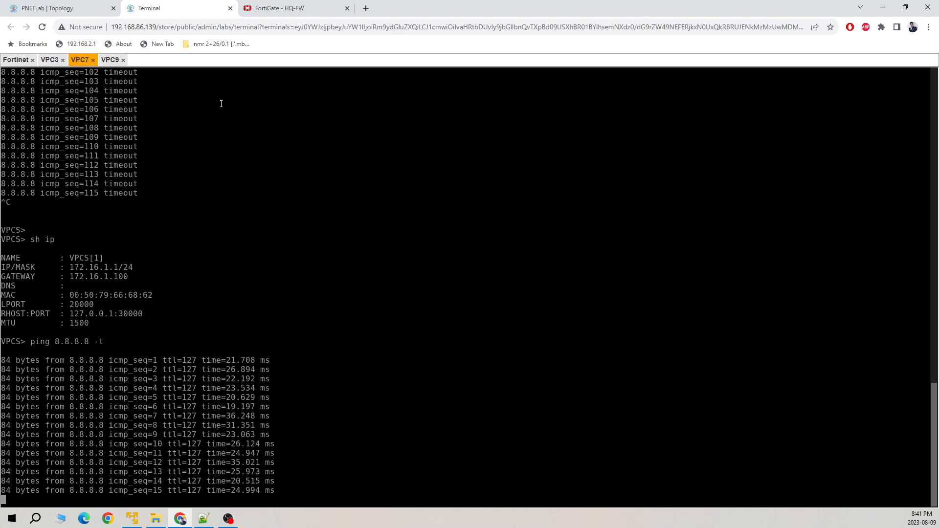
key("ctrl+c")
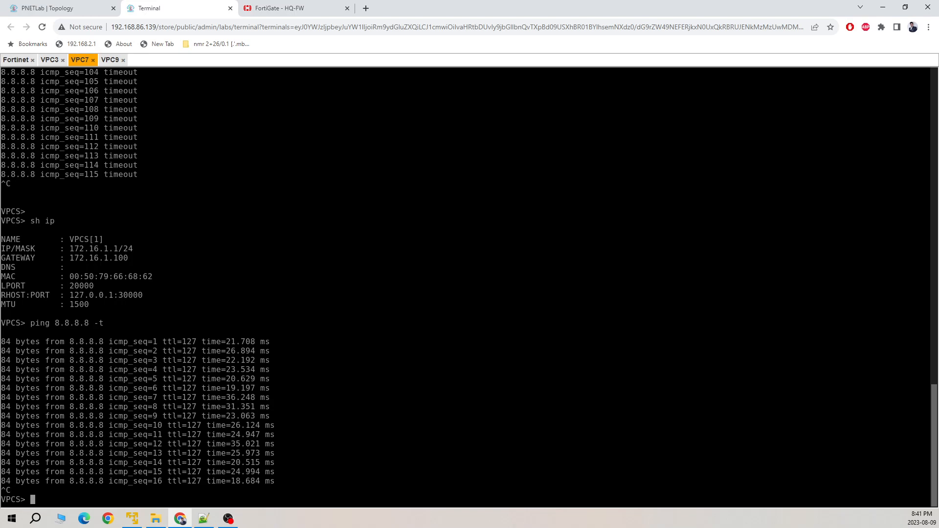
type("ping 192.168.1.1")
key("Return")
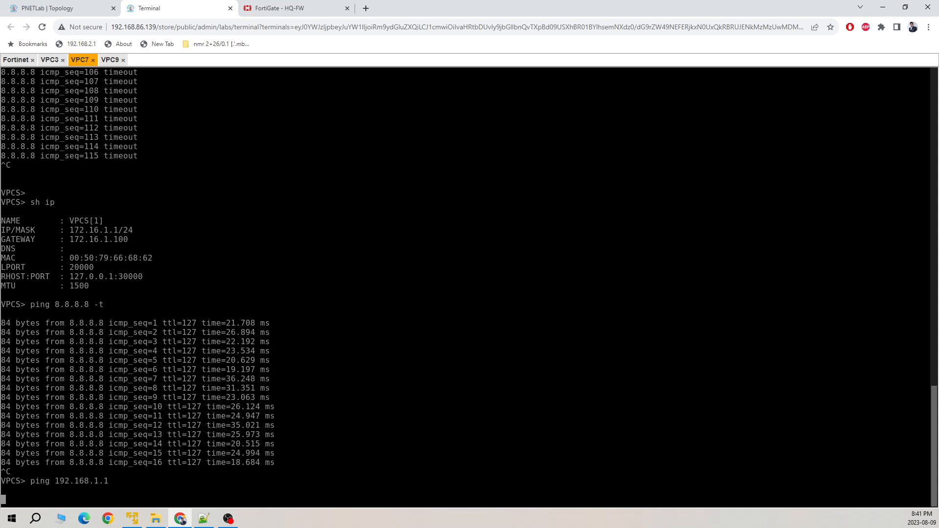
left_click(74, 9)
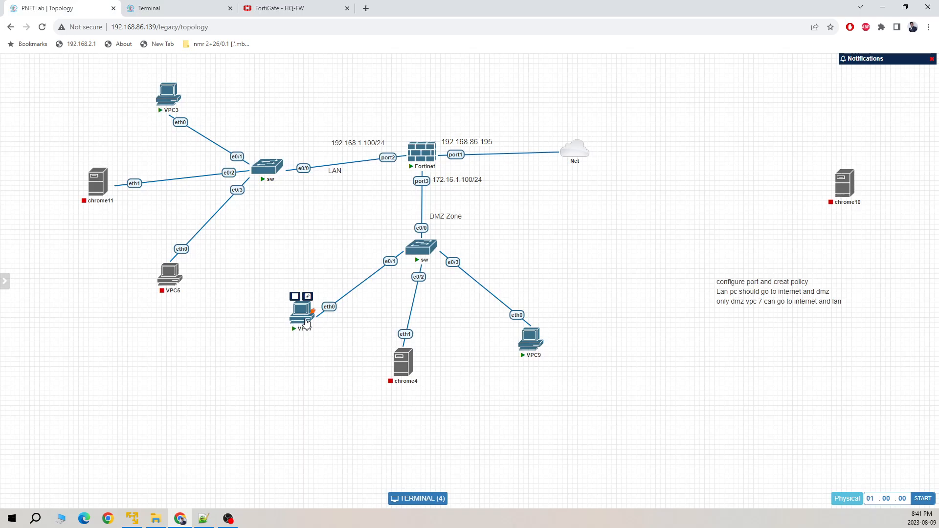
mouse_move(169, 97)
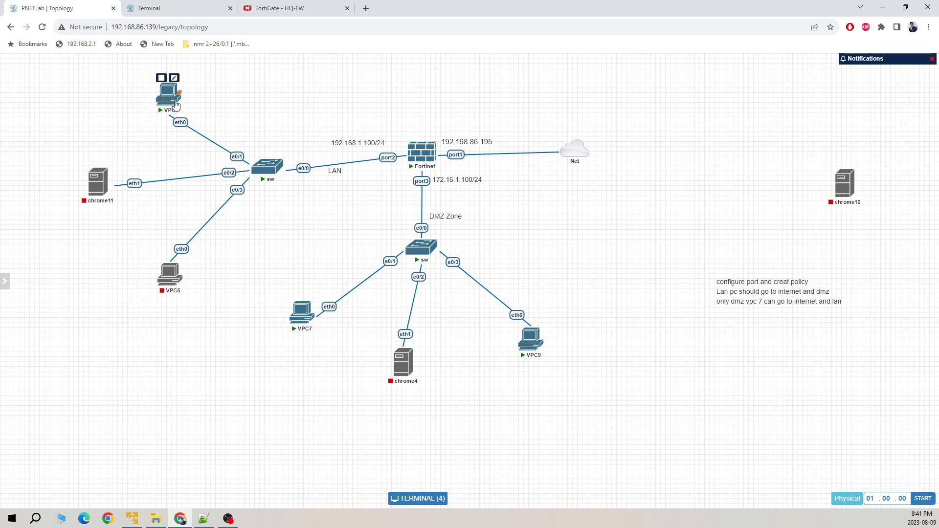
left_click(197, 11)
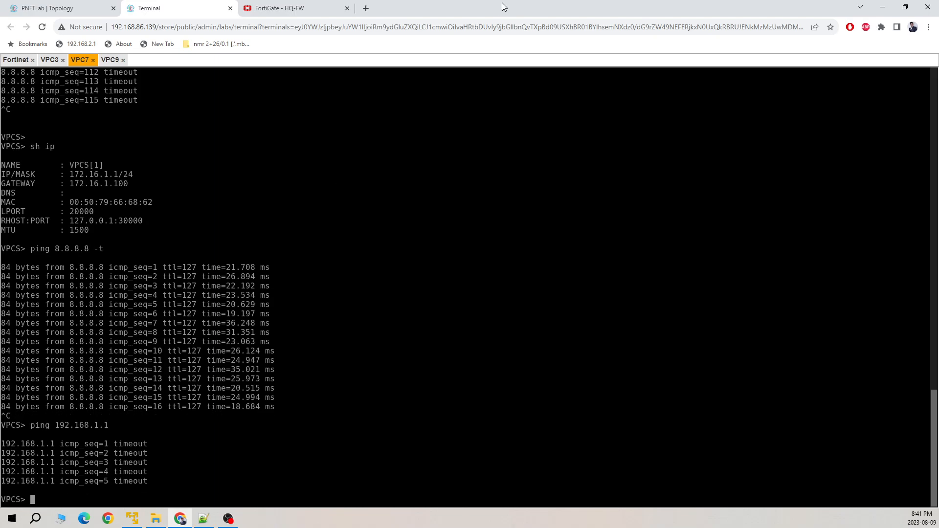
Step: Switch to FortiGate, add lan (port2) to the outgoing interfaces of the dmz2wan policy and save it
left_click(300, 12)
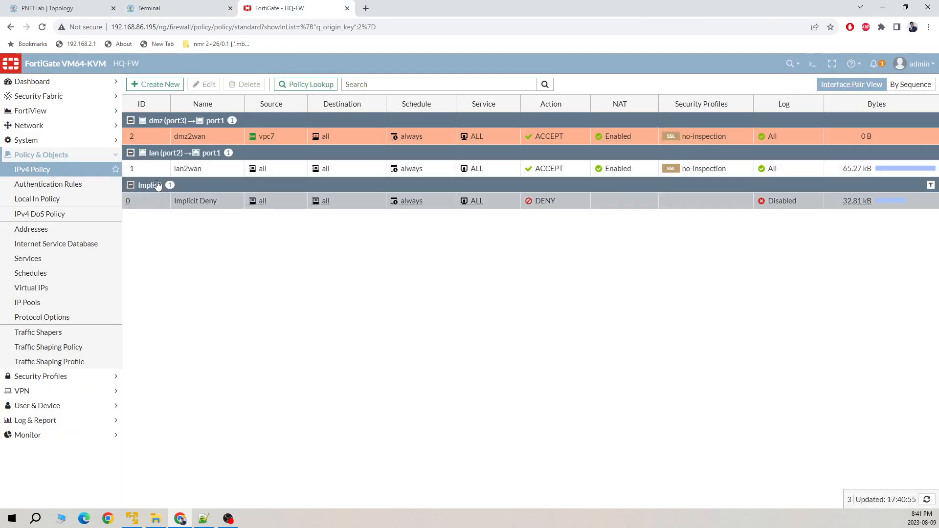
double_click(146, 138)
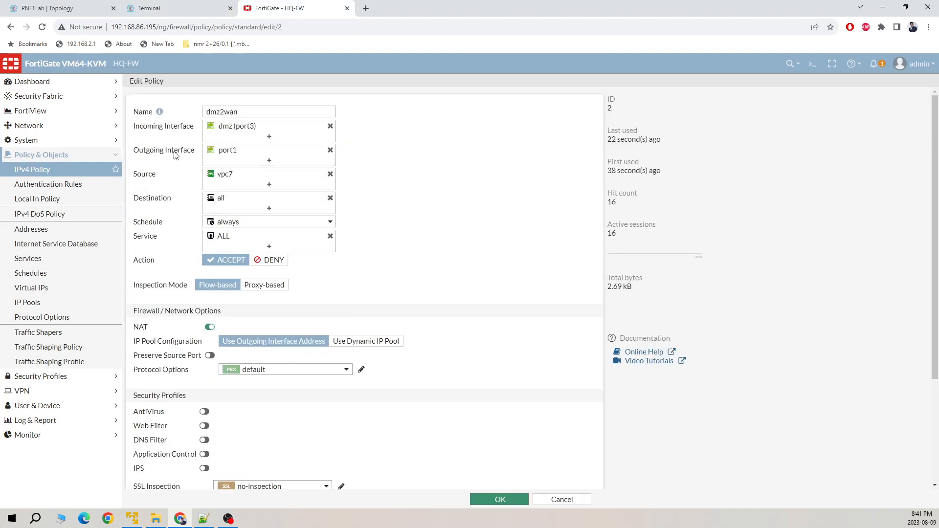
mouse_move(266, 132)
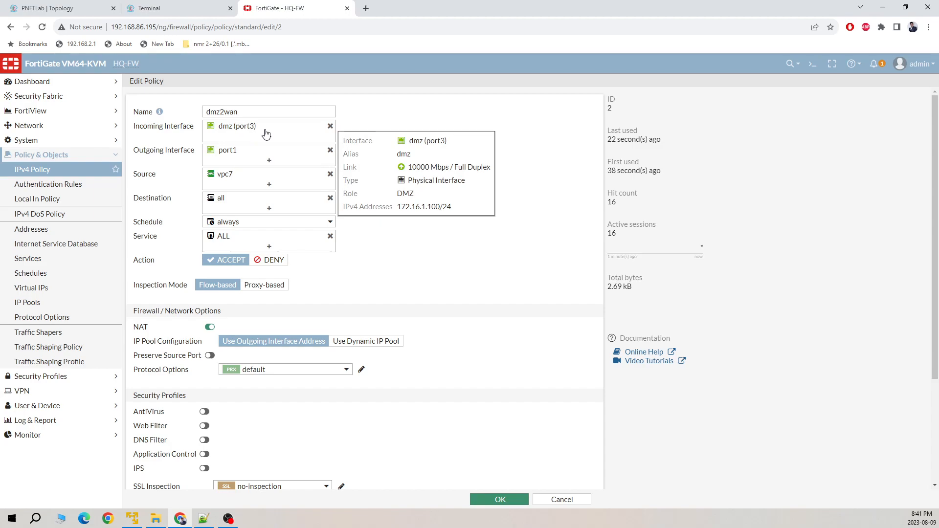
left_click(269, 159)
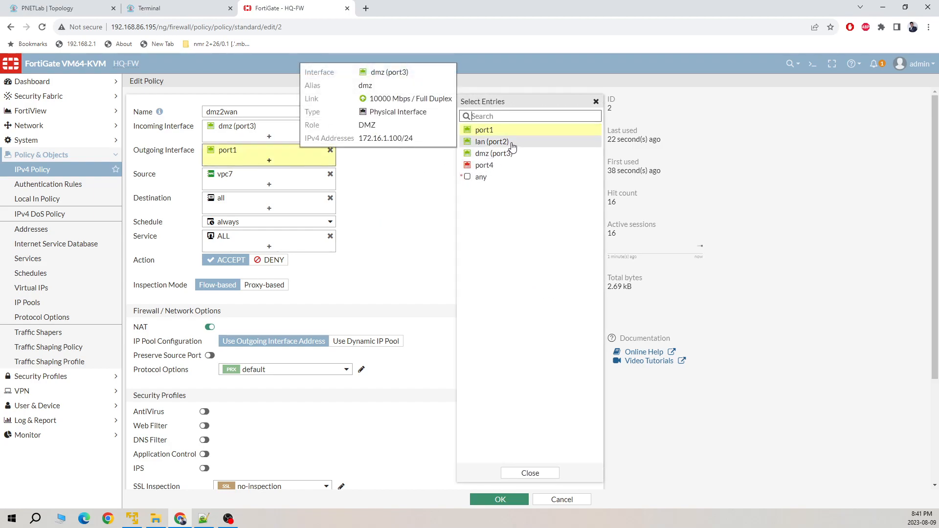
left_click(492, 142)
left_click(524, 474)
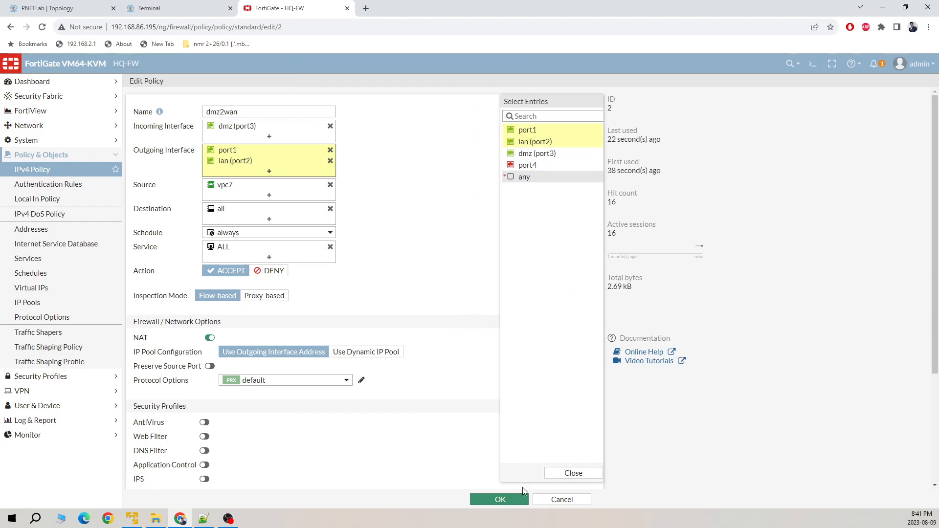
left_click(497, 499)
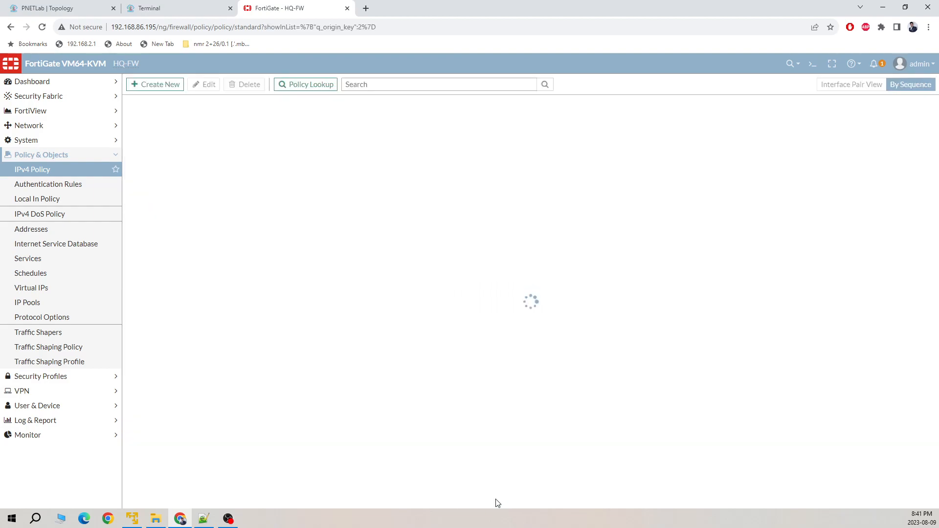
Step: Switch to VPC7's terminal and rerun "ping 192.168.1.1" to retest its access to the LAN node VPC3
left_click(165, 9)
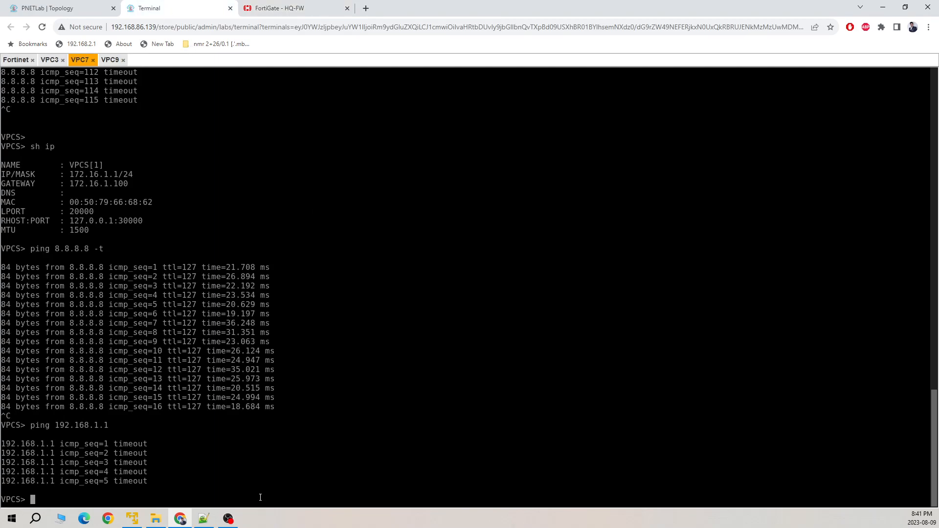
key("Up")
key("Return")
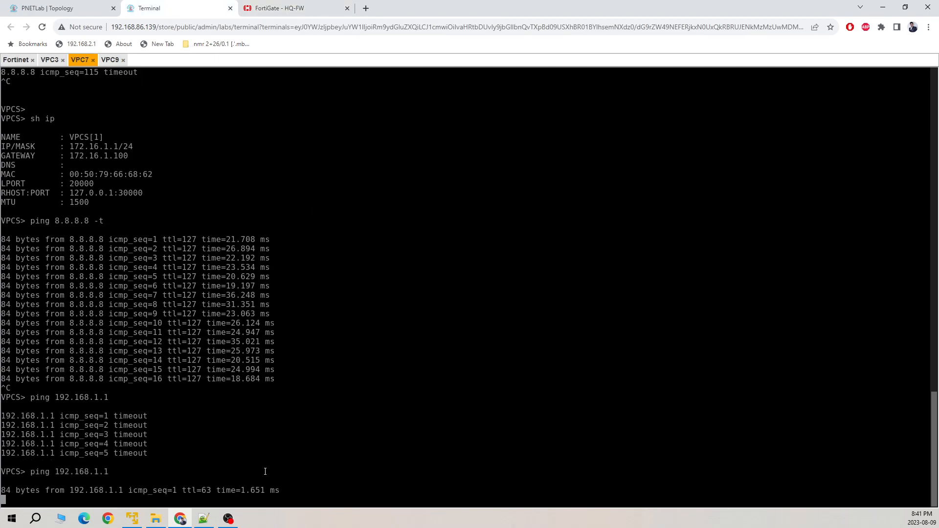
Step: In VPC9's terminal, stop the running ping and test its access to the LAN with "ping 192.168.1.1"
left_click(112, 60)
key("ctrl+c")
key("Return")
type("ping 192.168.1.1")
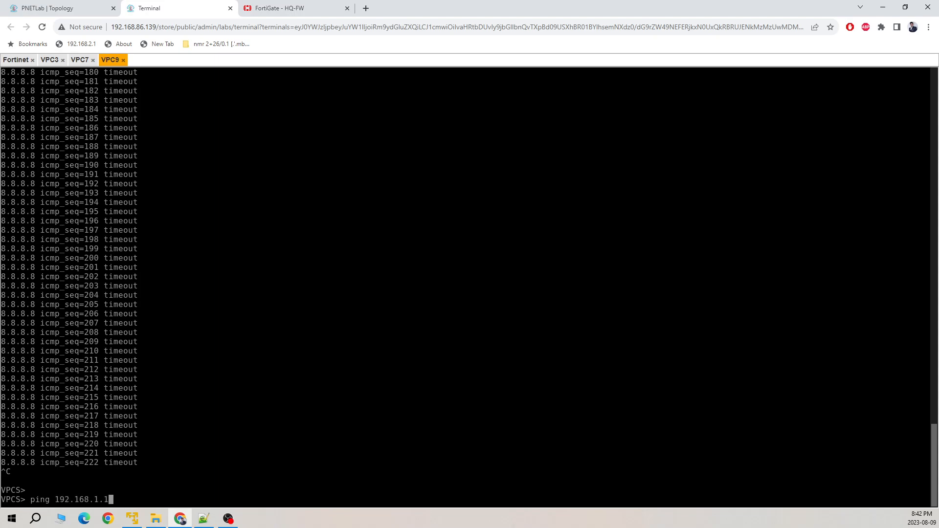
key("Return")
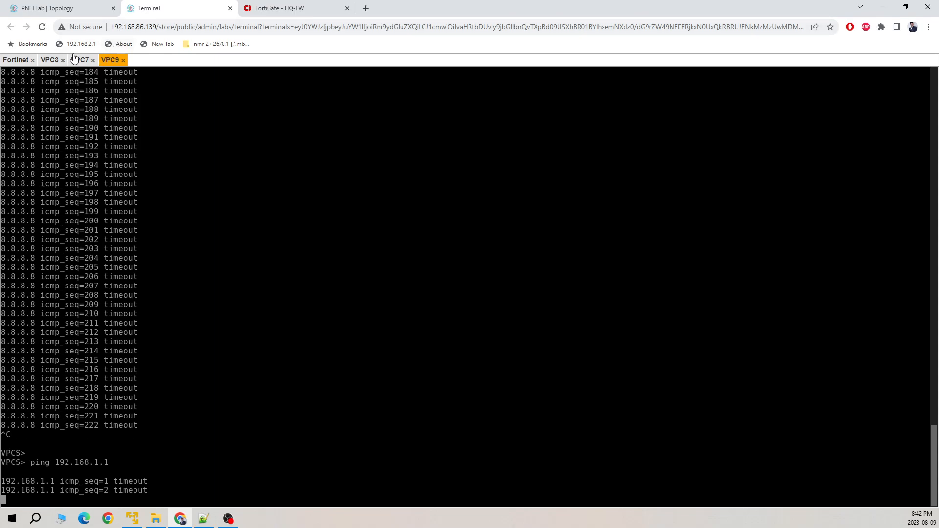
Step: Check the PNETLab topology, switch to FortiGate and examine all current traffic sessions in FortiView
left_click(66, 11)
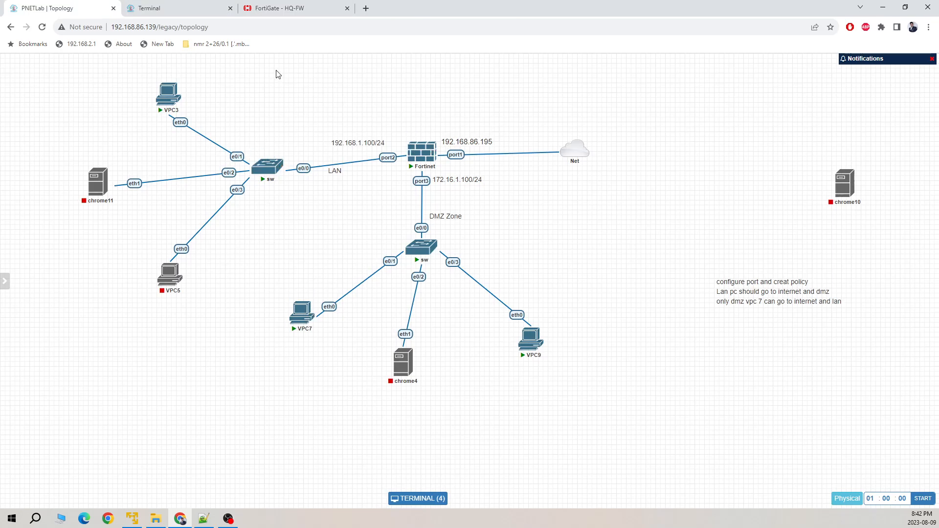
left_click(286, 9)
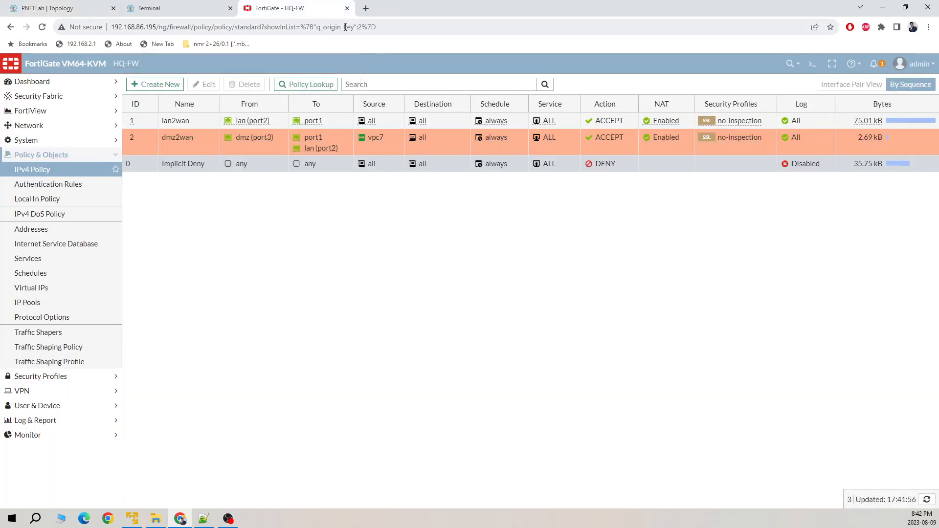
left_click(31, 110)
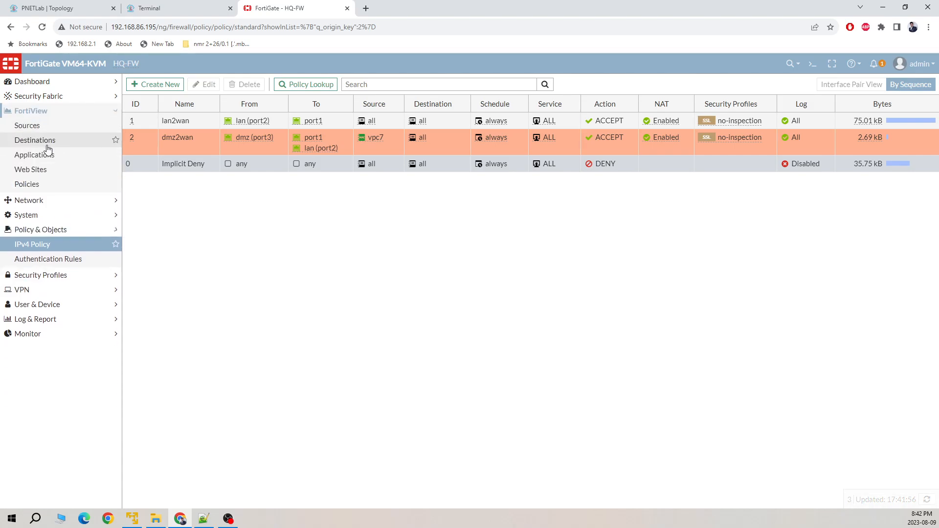
left_click(42, 200)
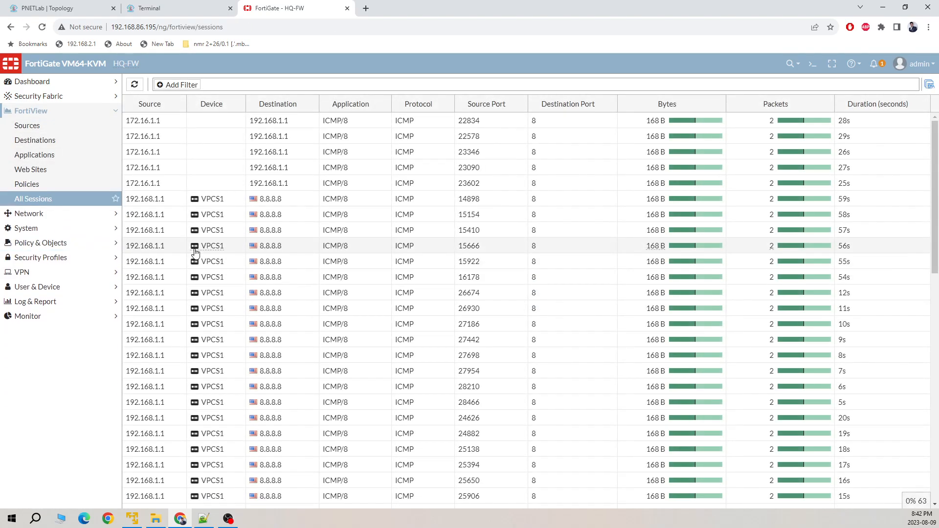
scroll(529, 187, "down", 5)
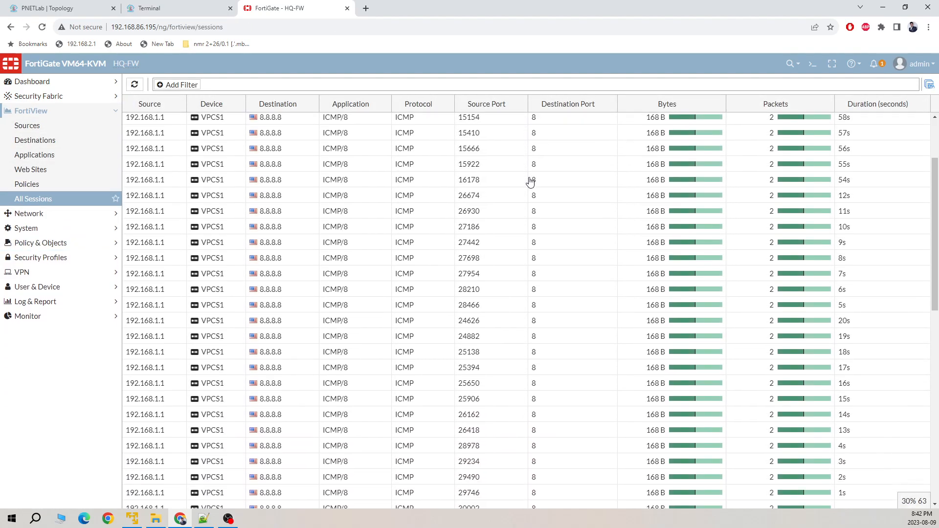
scroll(530, 187, "up", 4)
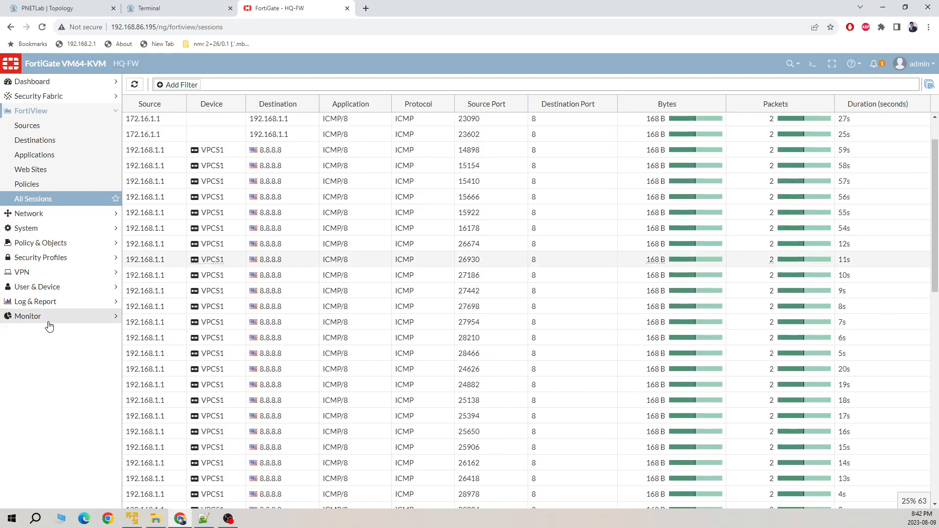
left_click(100, 317)
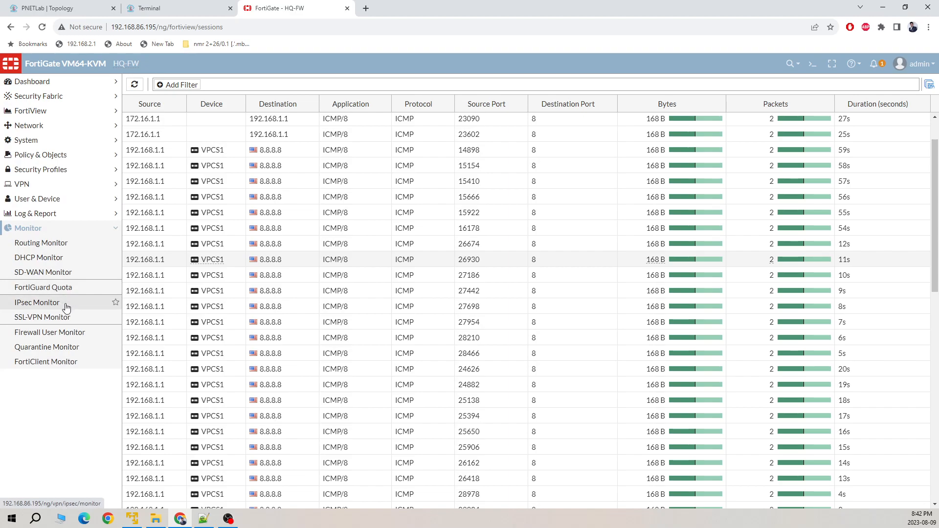
left_click(112, 203)
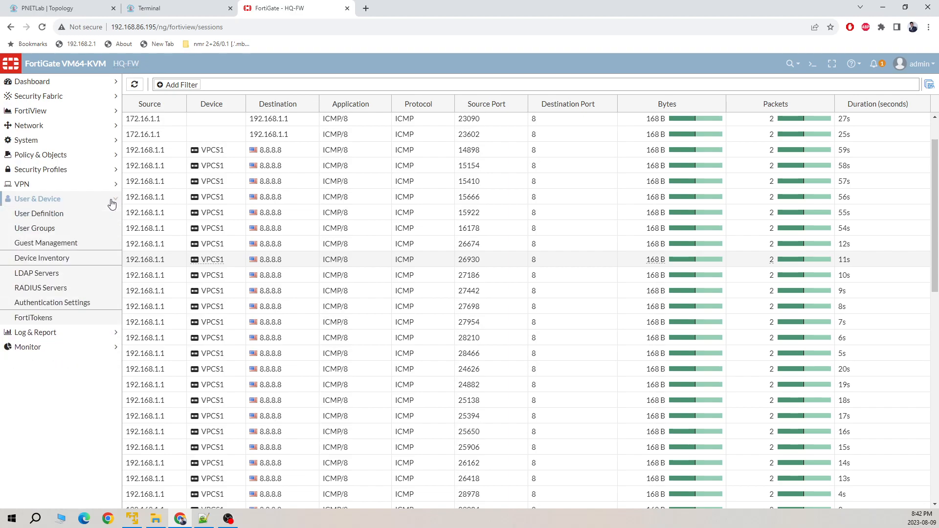
left_click(112, 203)
Step: Examine the FortiView traffic views for sources, destinations, applications, web sites and policies
left_click(89, 112)
left_click(75, 128)
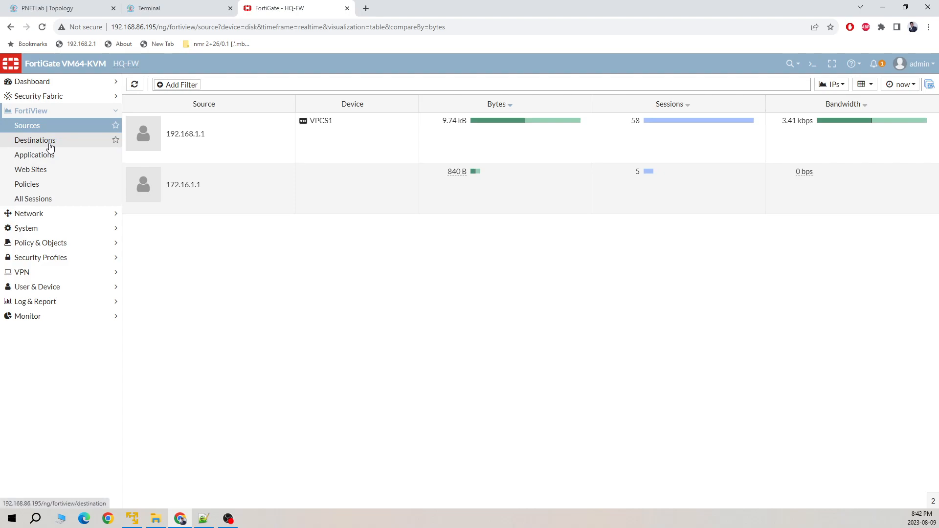
left_click(46, 142)
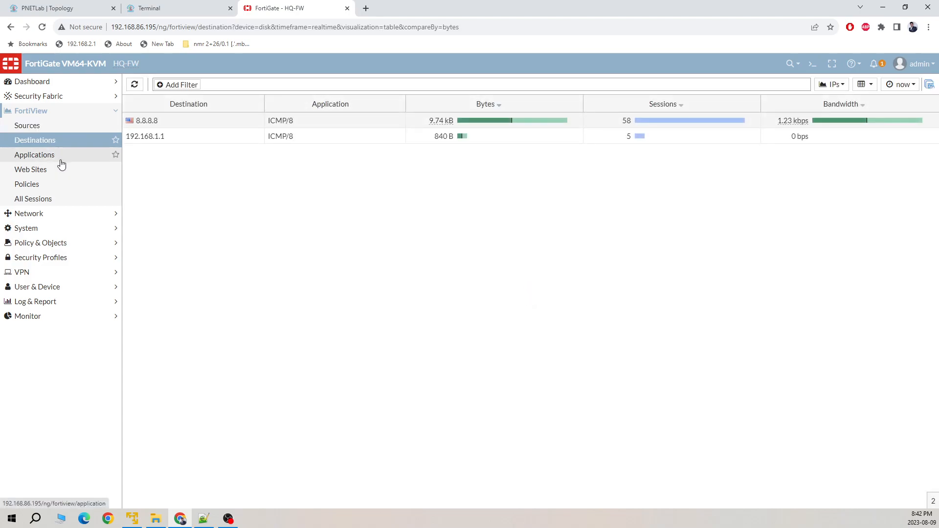
left_click(58, 159)
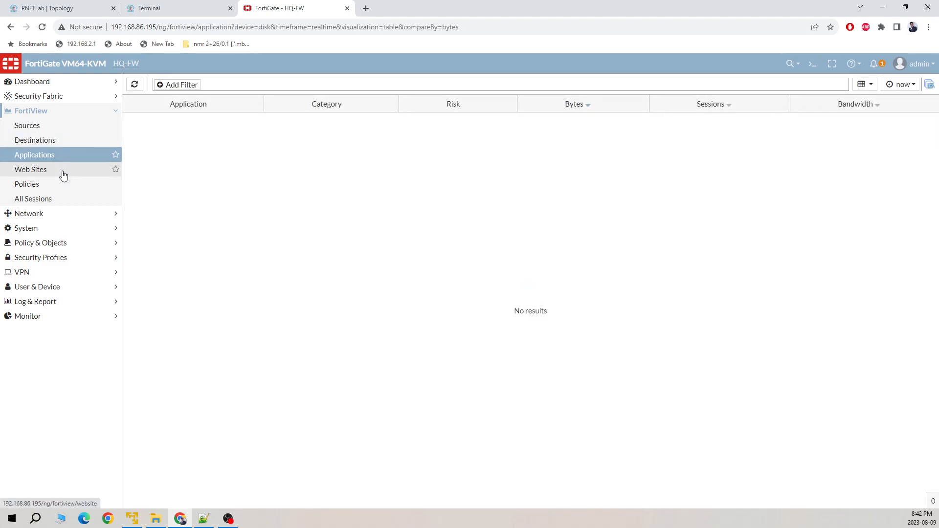
left_click(64, 174)
left_click(62, 186)
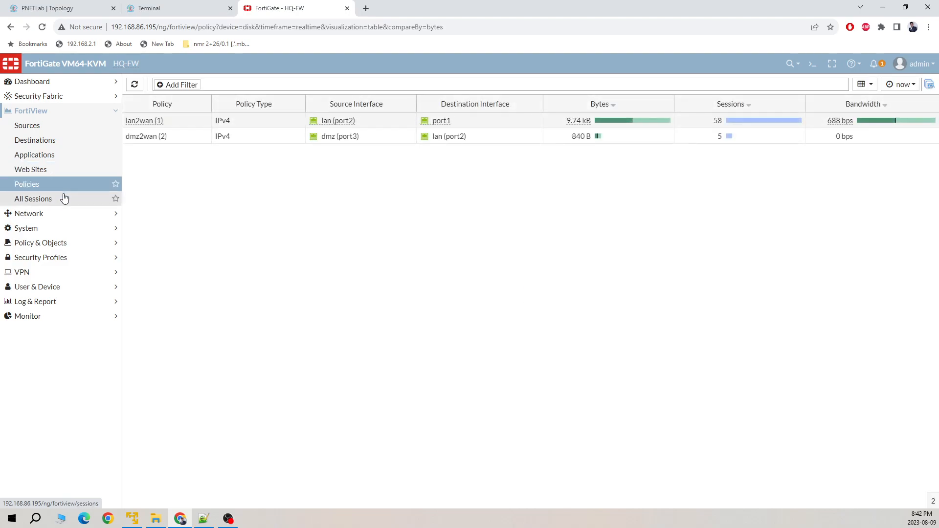